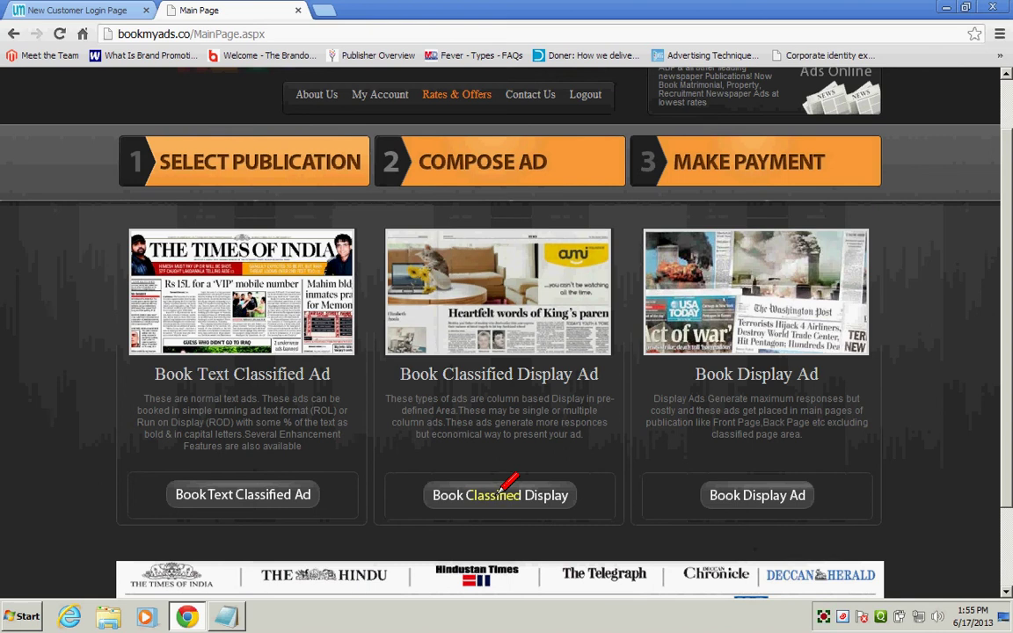
- Start a classified display ad booking with sub category Computer and sub classification Computer Sale
click(499, 491)
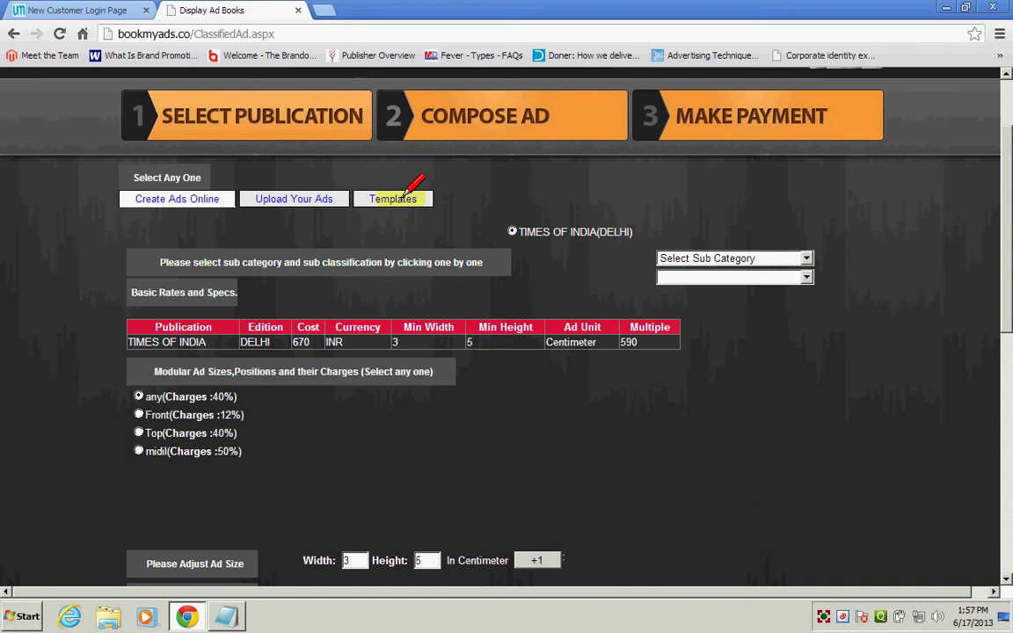
click(720, 255)
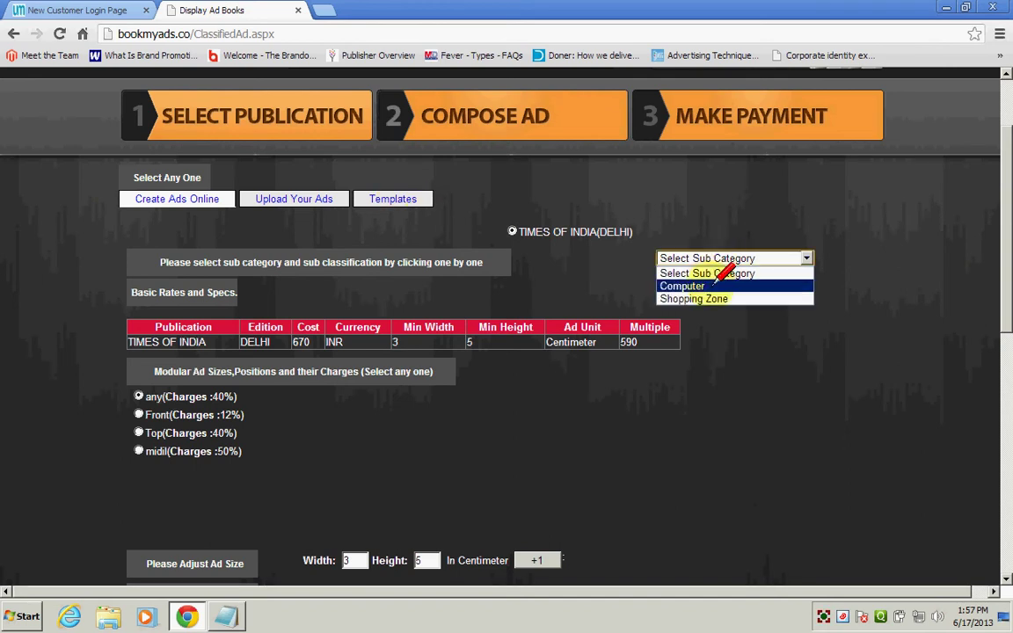
click(716, 285)
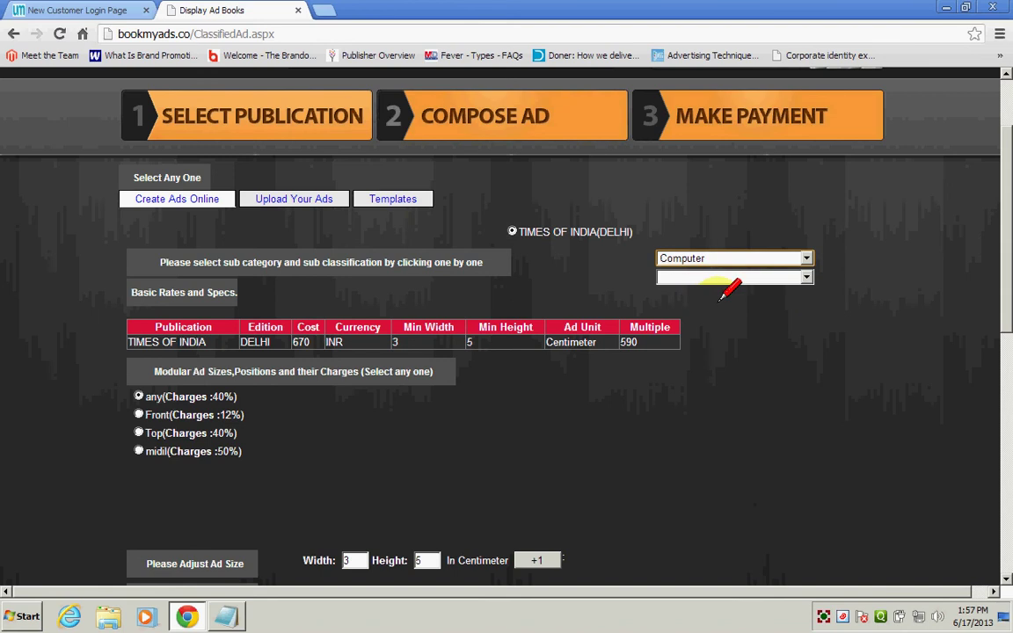
click(723, 274)
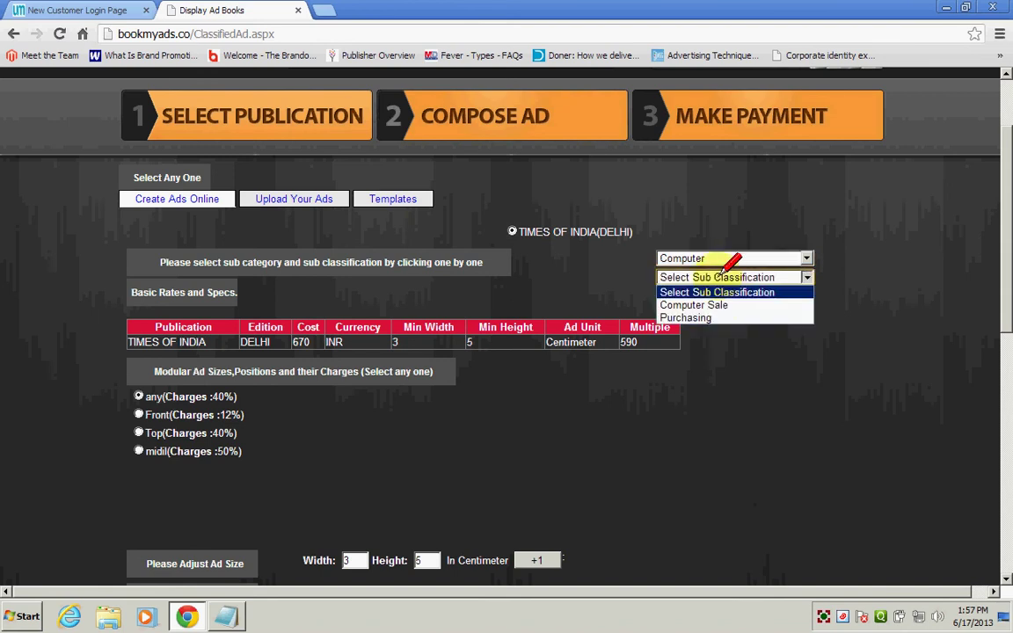
click(726, 305)
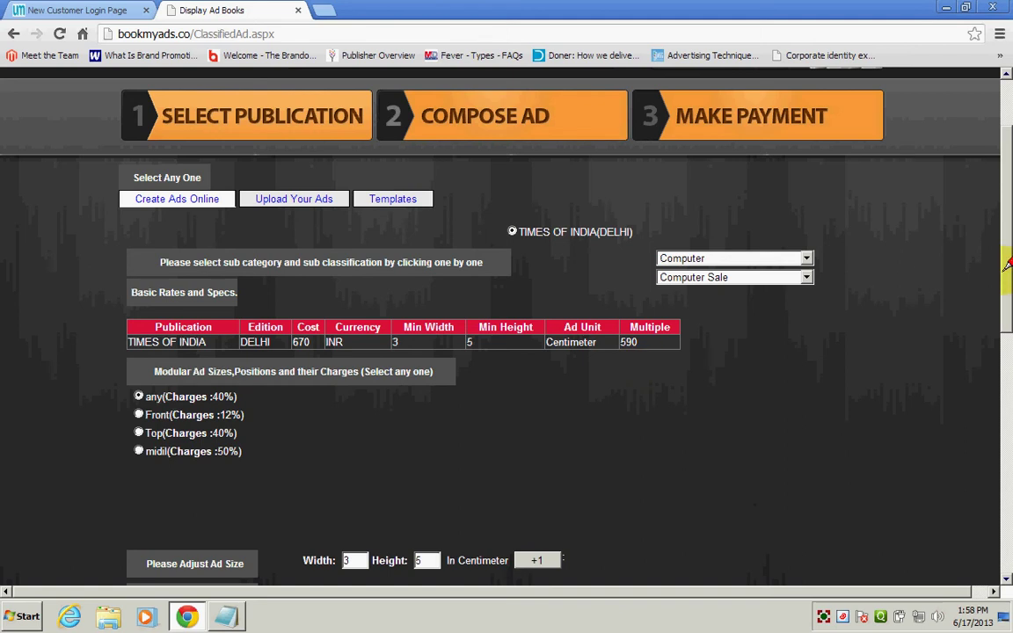
- Set the ad size to Column2 and increase its height to 6 cm
scroll(1007, 263, down, 3)
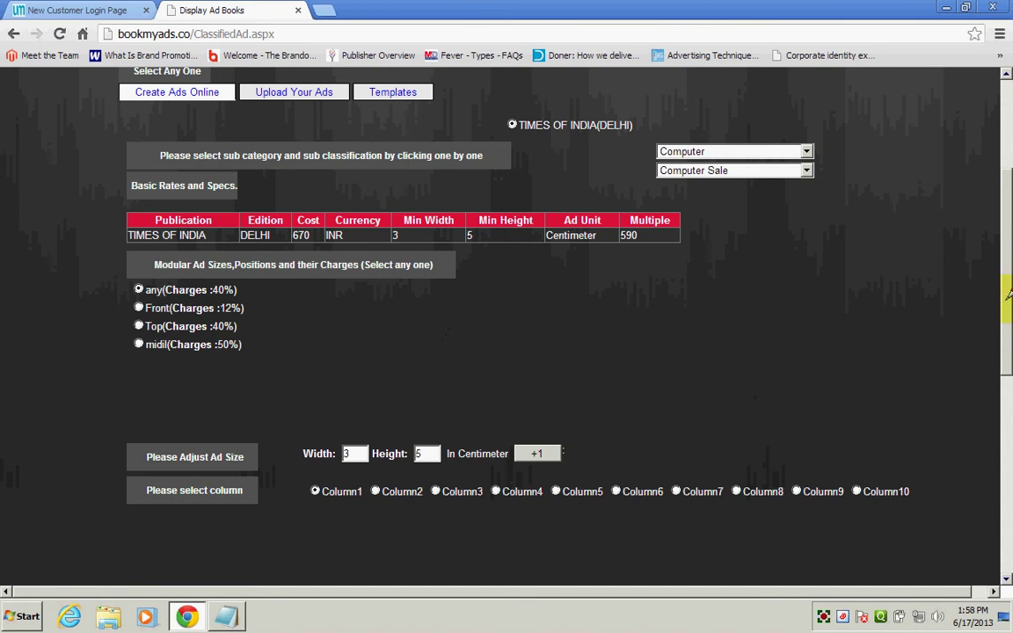
scroll(1009, 290, down, 2)
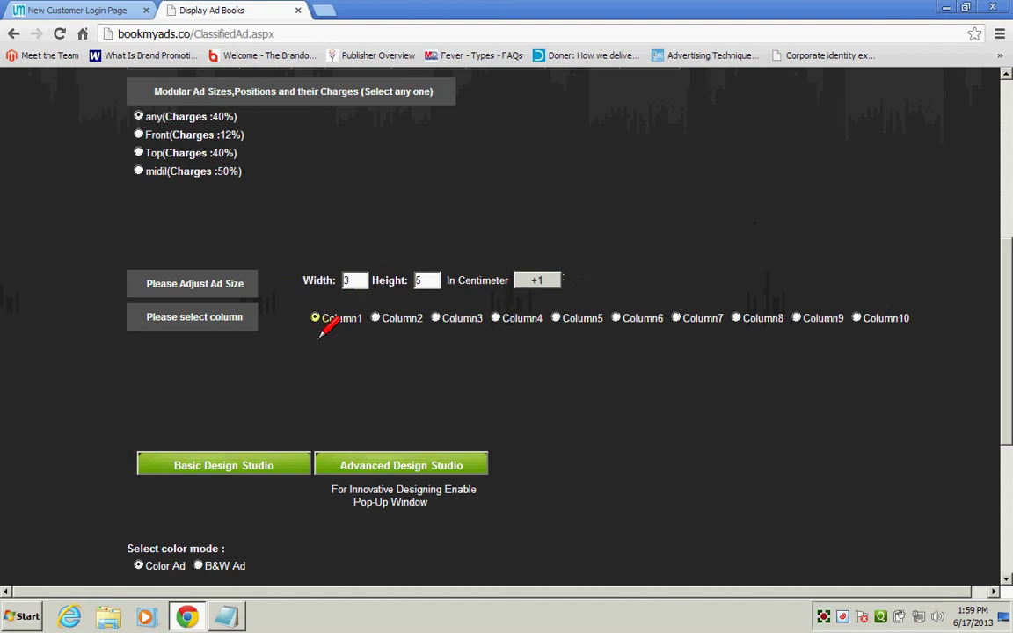
drag(1007, 336, 1006, 286)
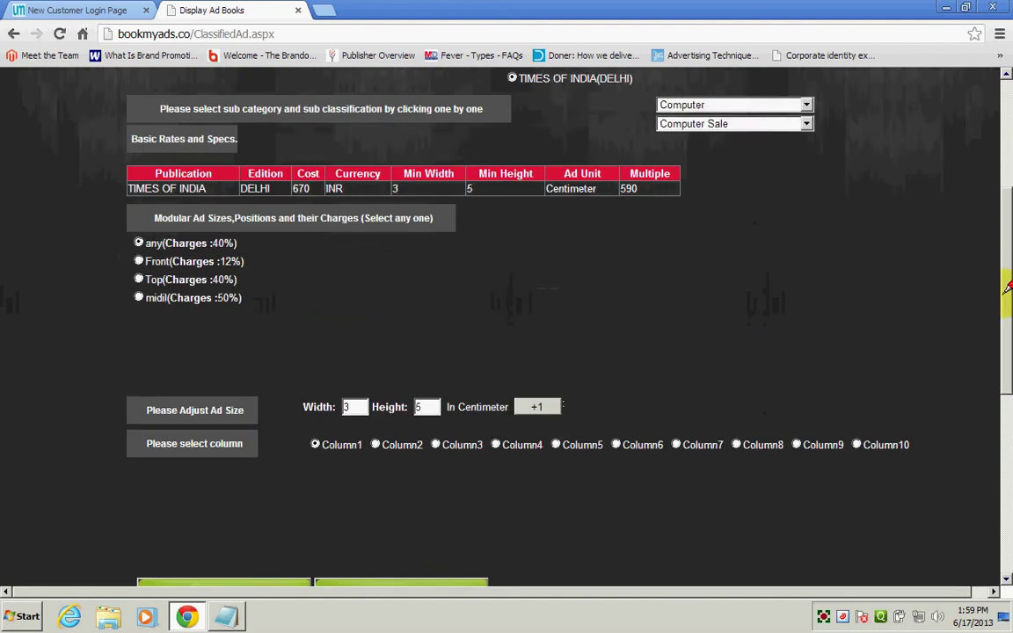
scroll(1002, 299, down, 2)
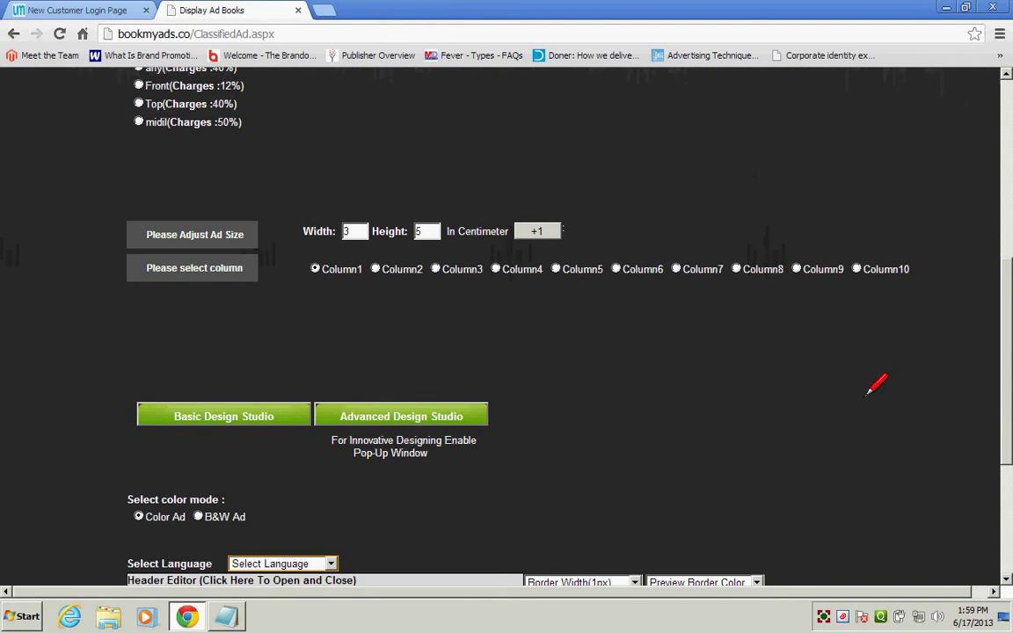
mouse_move(1008, 330)
mouse_down()
mouse_move(1011, 274)
mouse_move(1006, 347)
mouse_up()
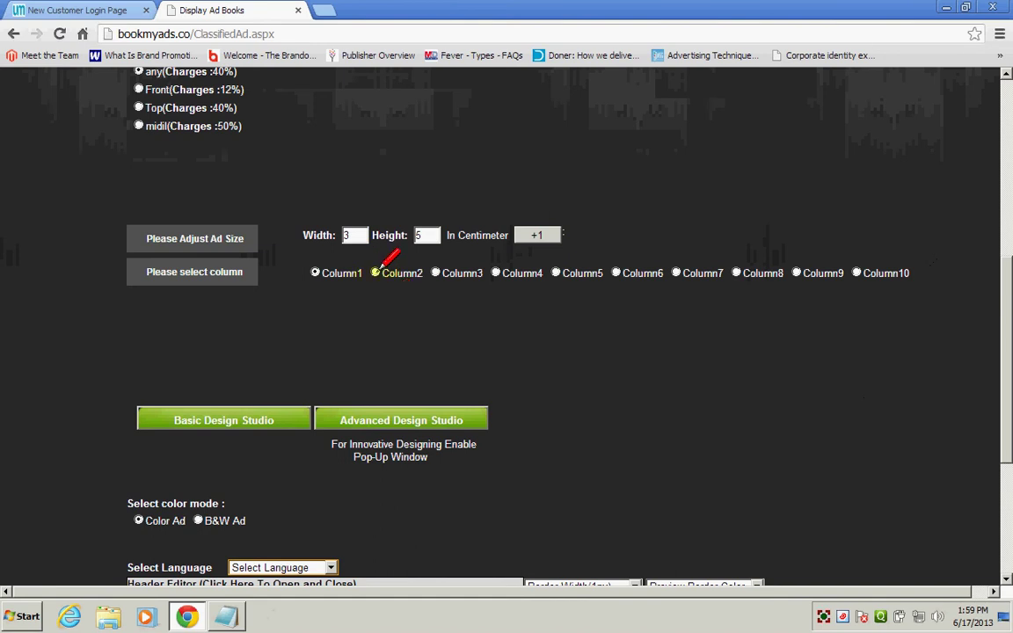
click(377, 272)
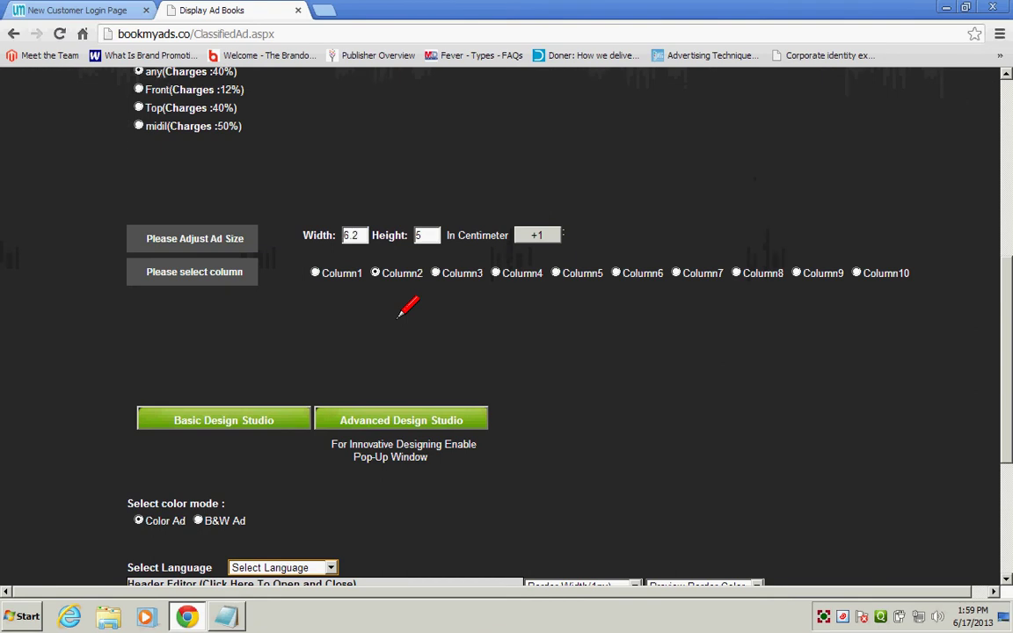
click(353, 235)
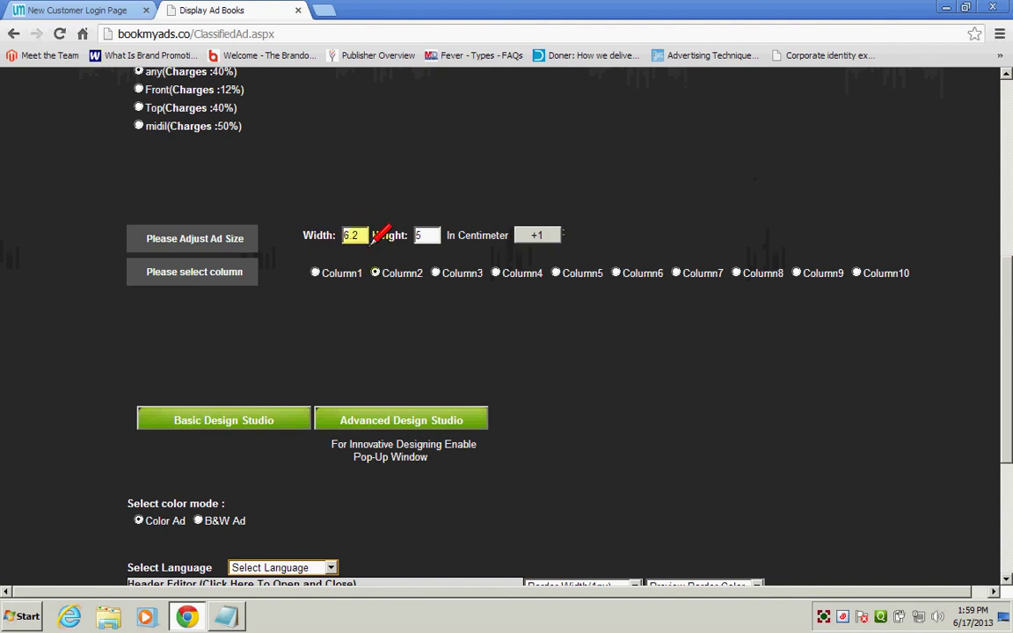
click(434, 237)
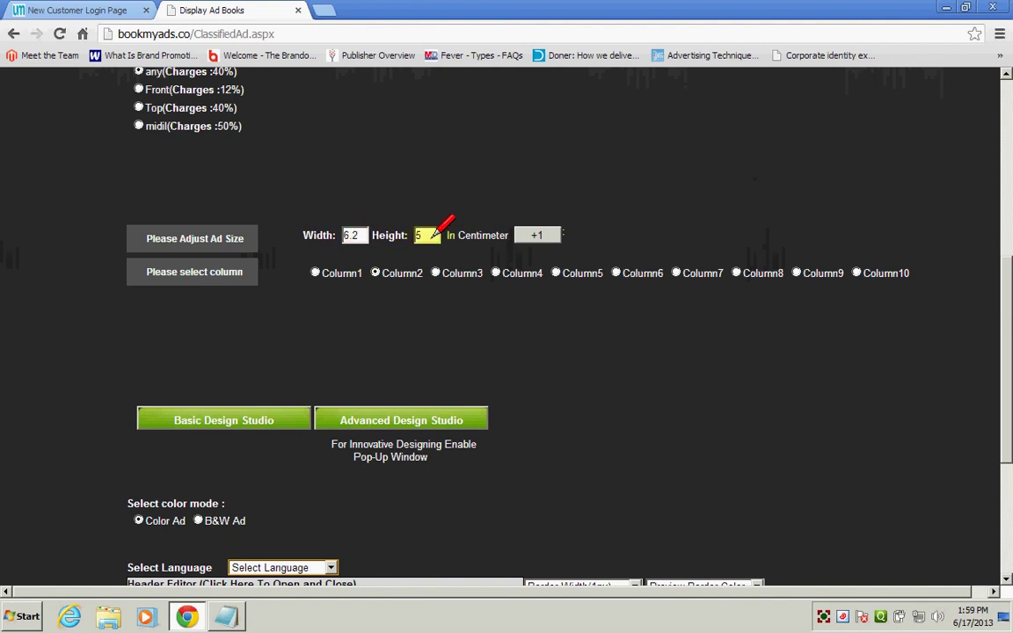
key(Tab)
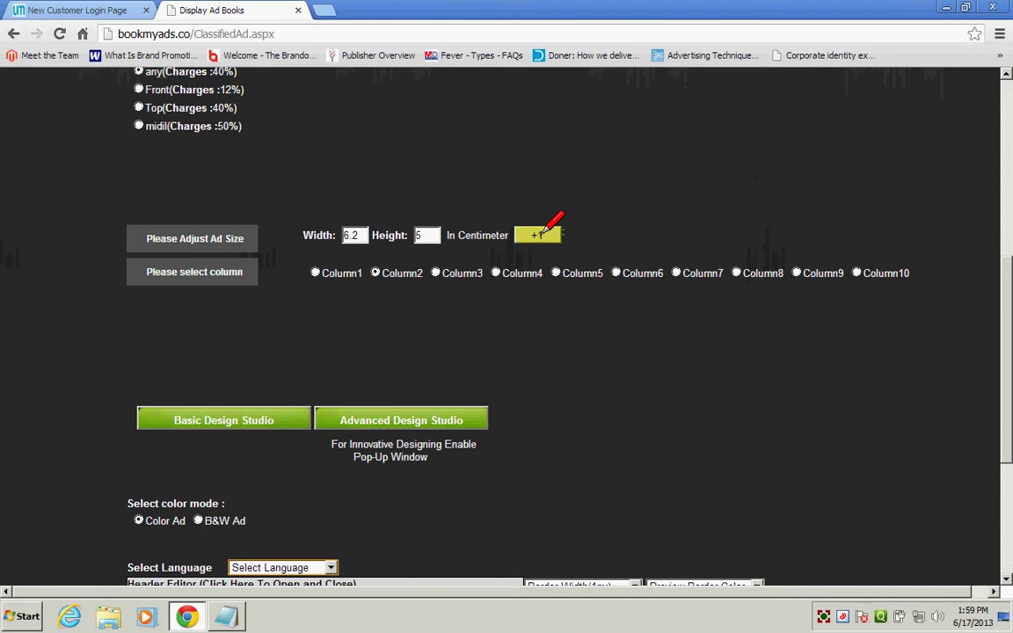
click(540, 233)
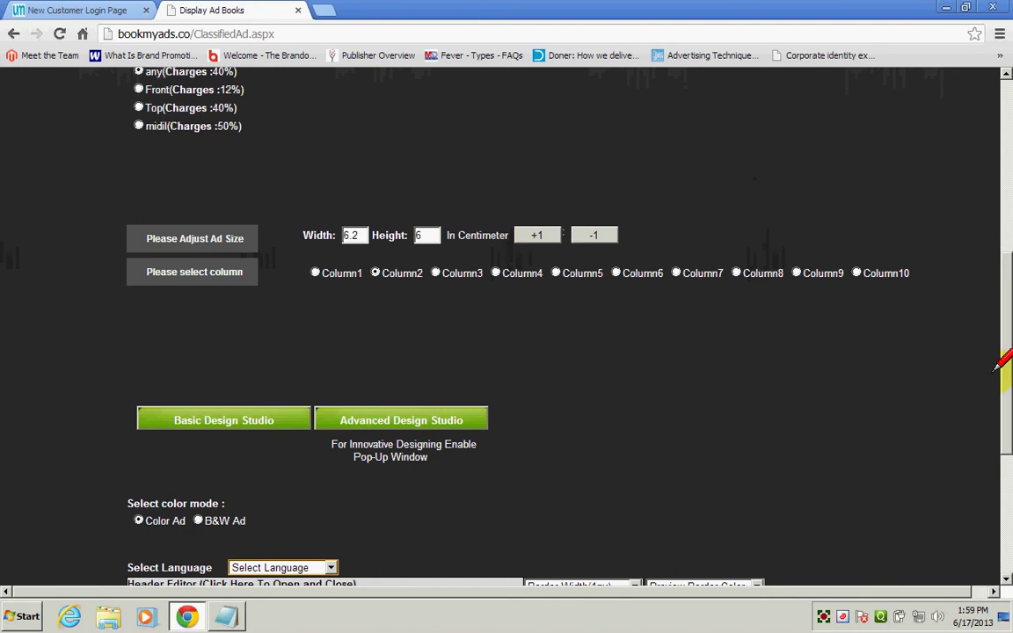
- Open the Basic Design Studio for the ad
drag(1005, 316, 1007, 362)
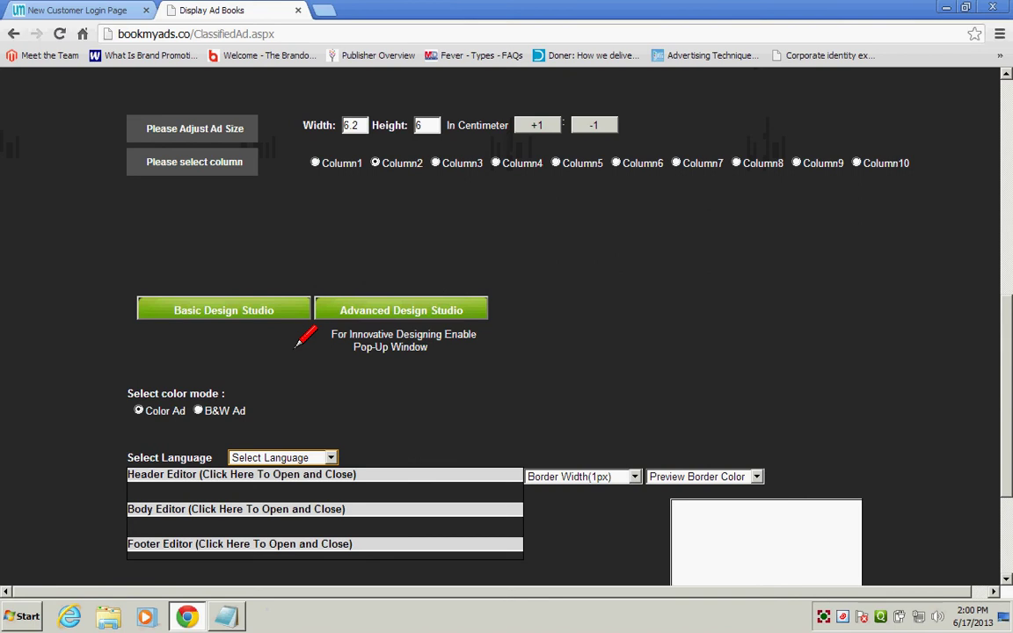
click(261, 300)
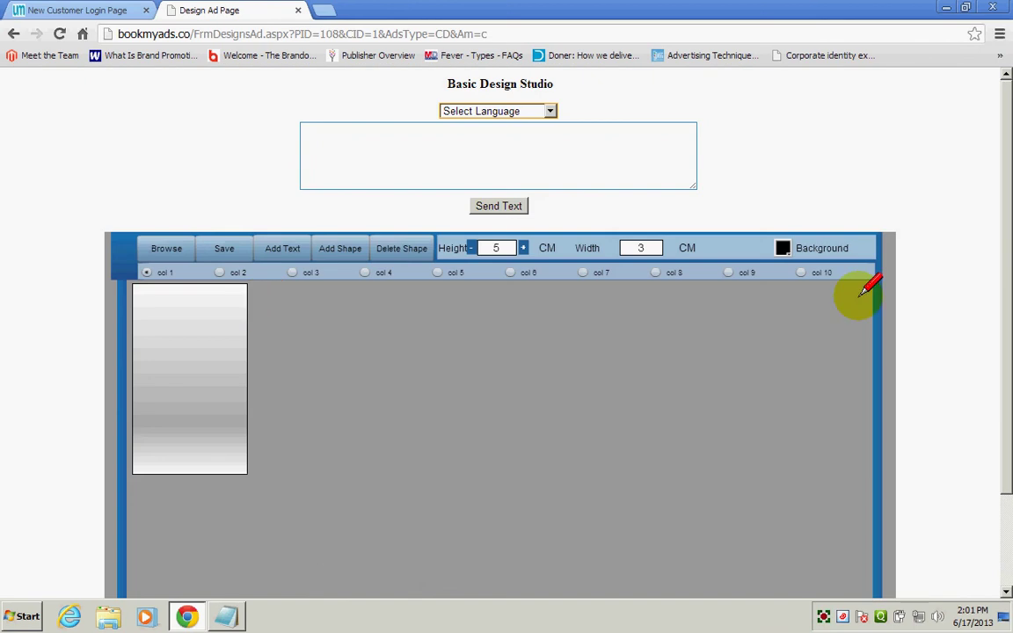
scroll(996, 210, down, 1)
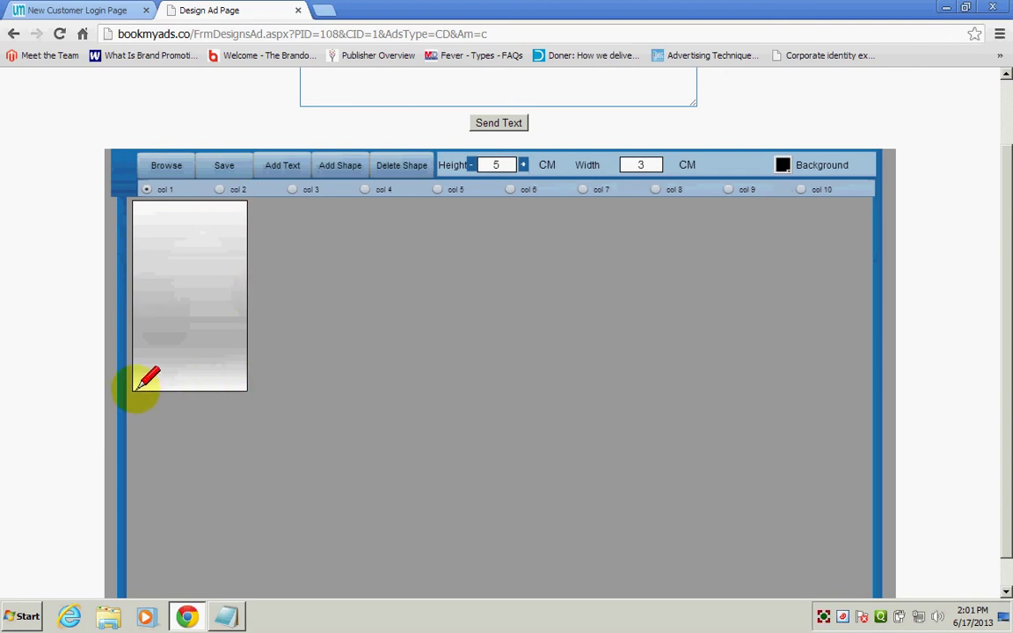
- Try increasing the ad canvas height to 8 cm and bring it back to 5 cm
click(524, 165)
click(524, 164)
click(524, 165)
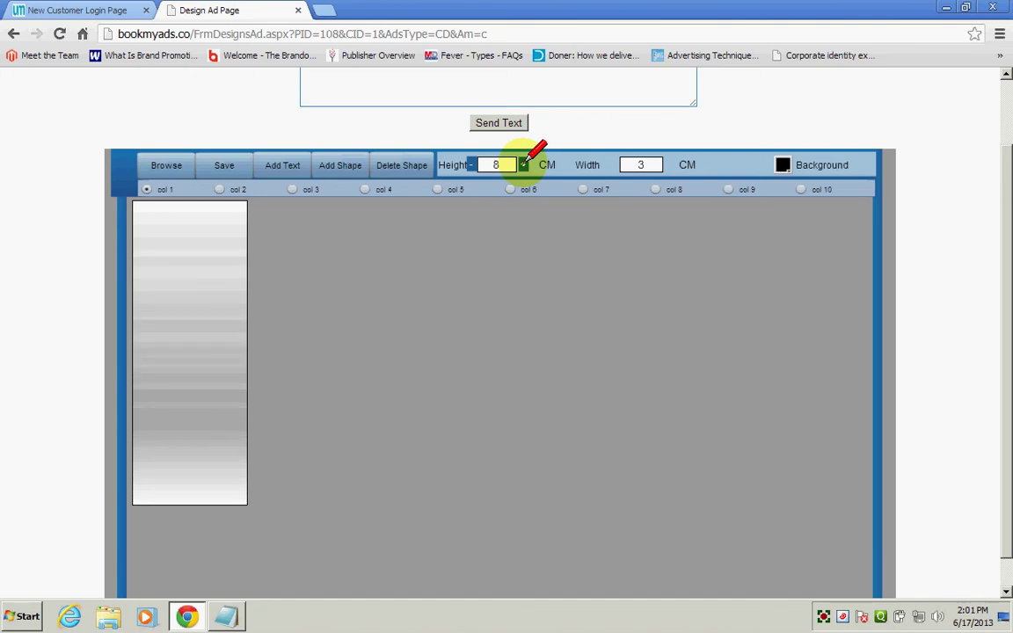
click(472, 165)
click(471, 165)
click(471, 165)
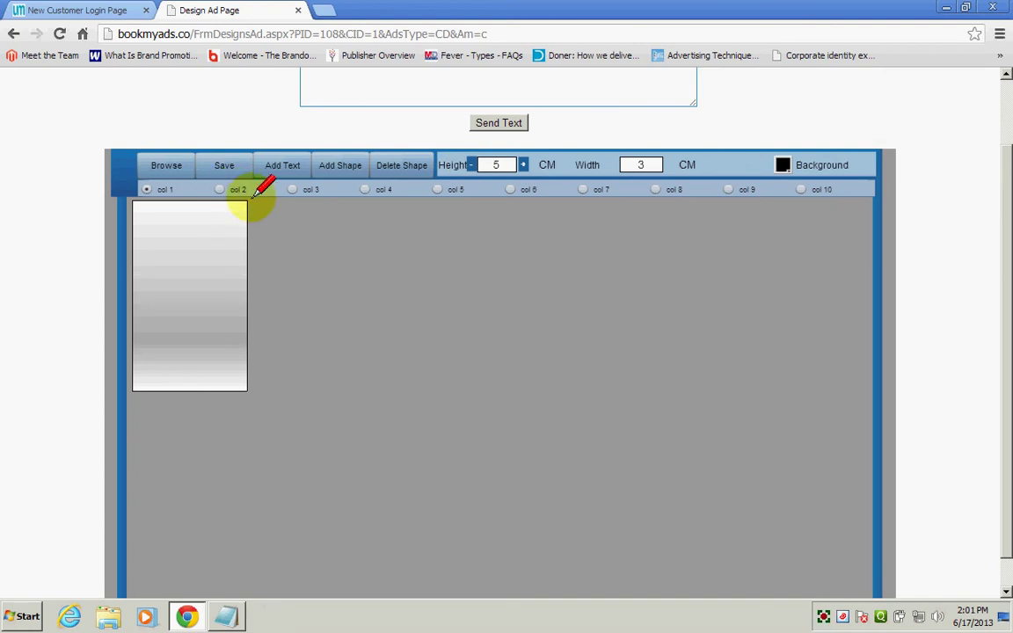
- Try the ad canvas at two, three and four columns wide
click(220, 189)
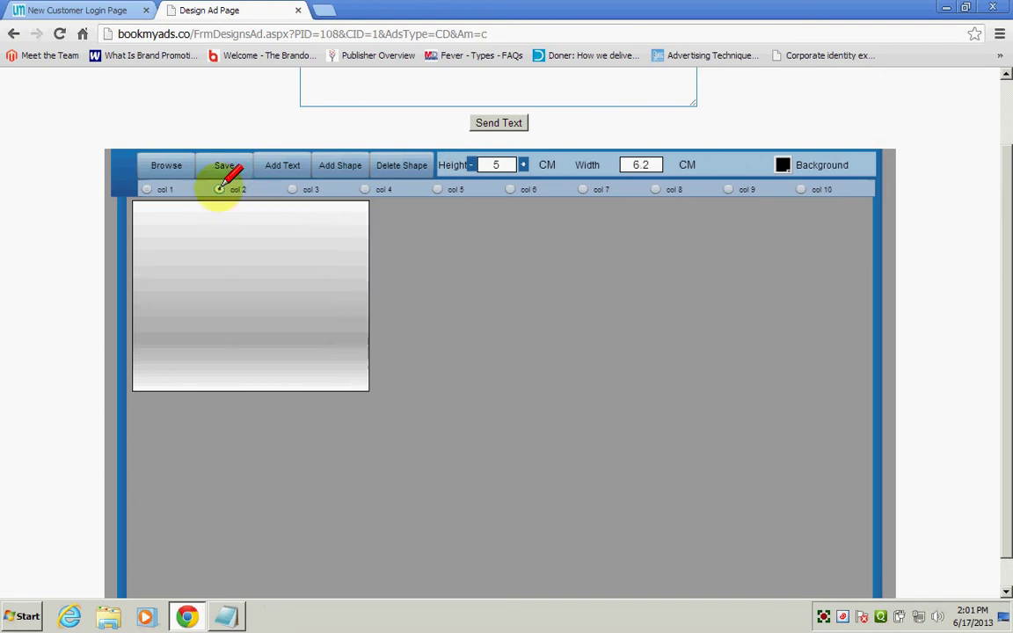
click(292, 189)
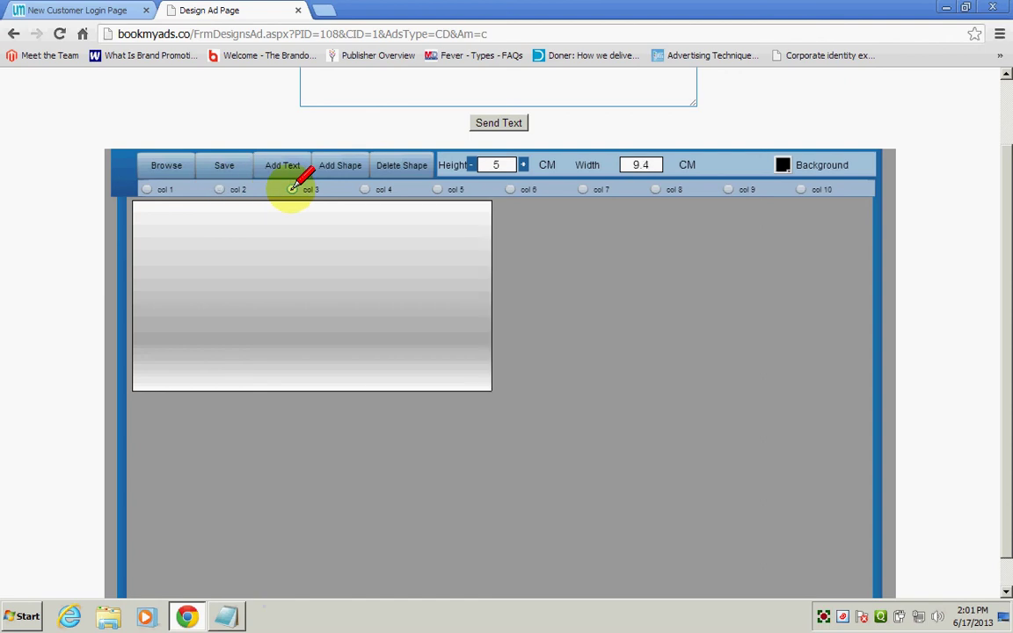
click(365, 189)
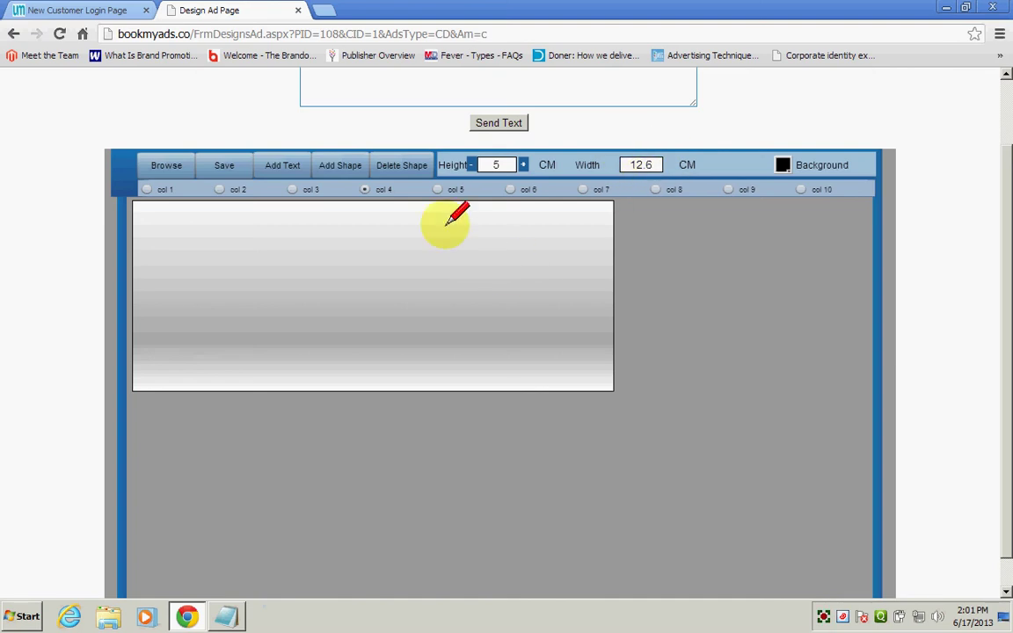
- Raise the canvas height to 9 cm, lower it to 7 cm, and reset the ad to one column
click(523, 165)
click(523, 164)
click(523, 164)
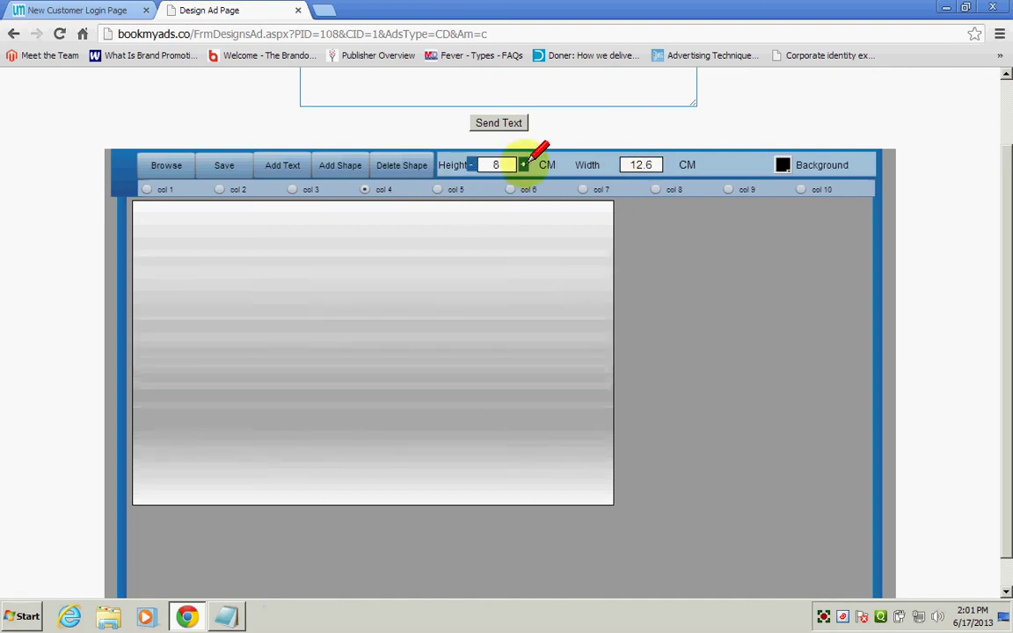
click(523, 164)
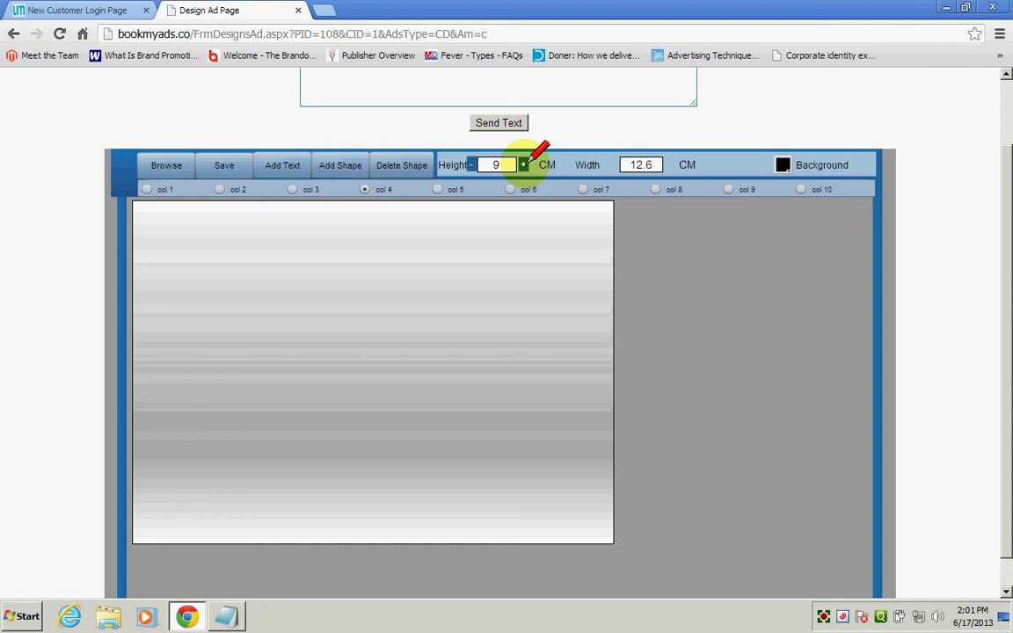
click(472, 164)
click(472, 164)
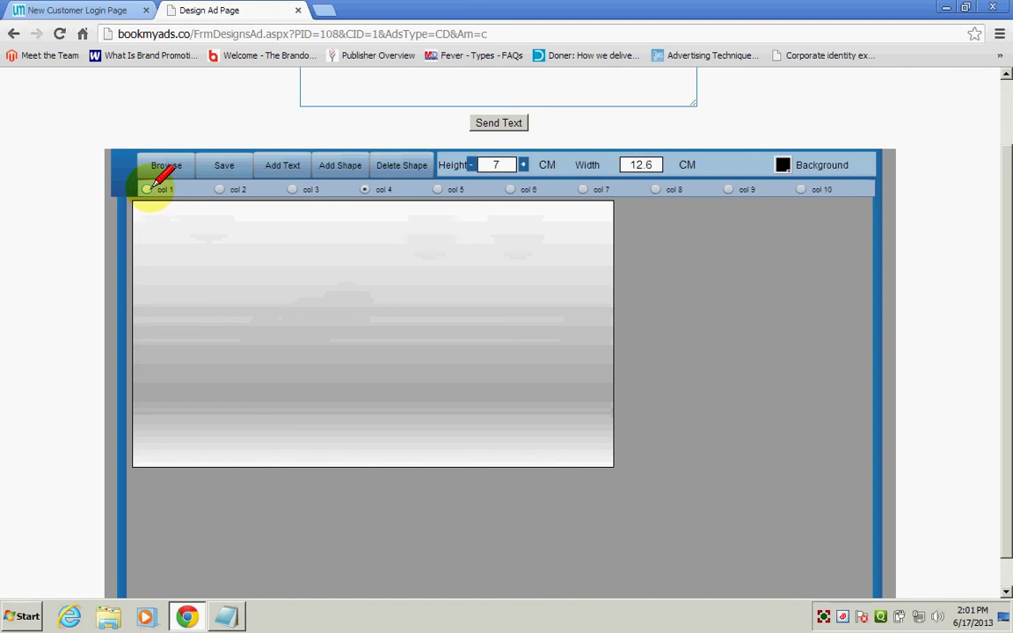
click(147, 189)
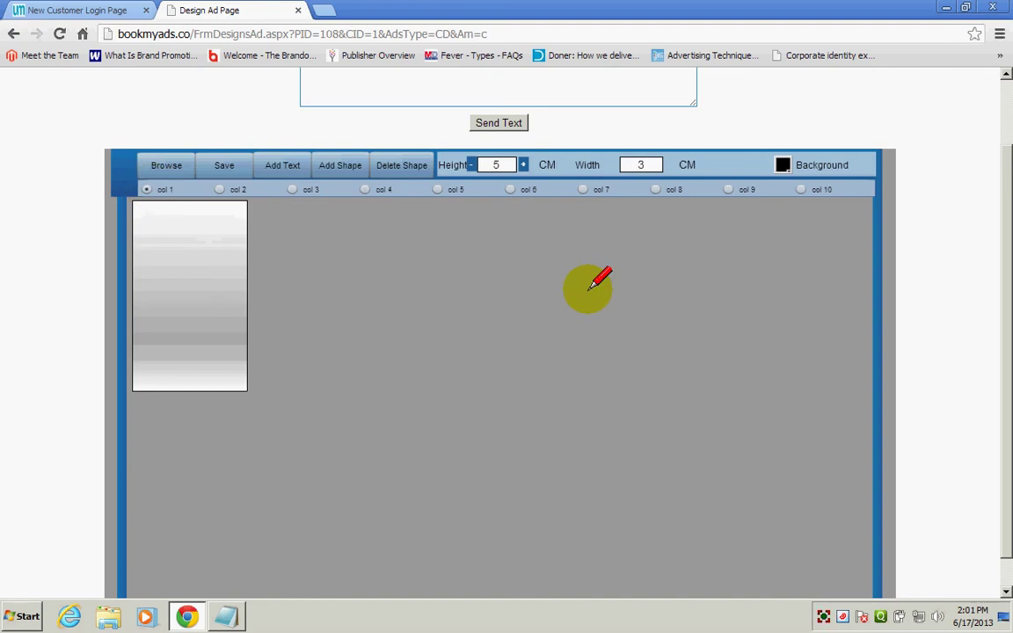
- Change the ad's background colour to bright yellow-green
mouse_move(1000, 197)
mouse_down()
mouse_move(1001, 139)
mouse_move(1002, 214)
mouse_up()
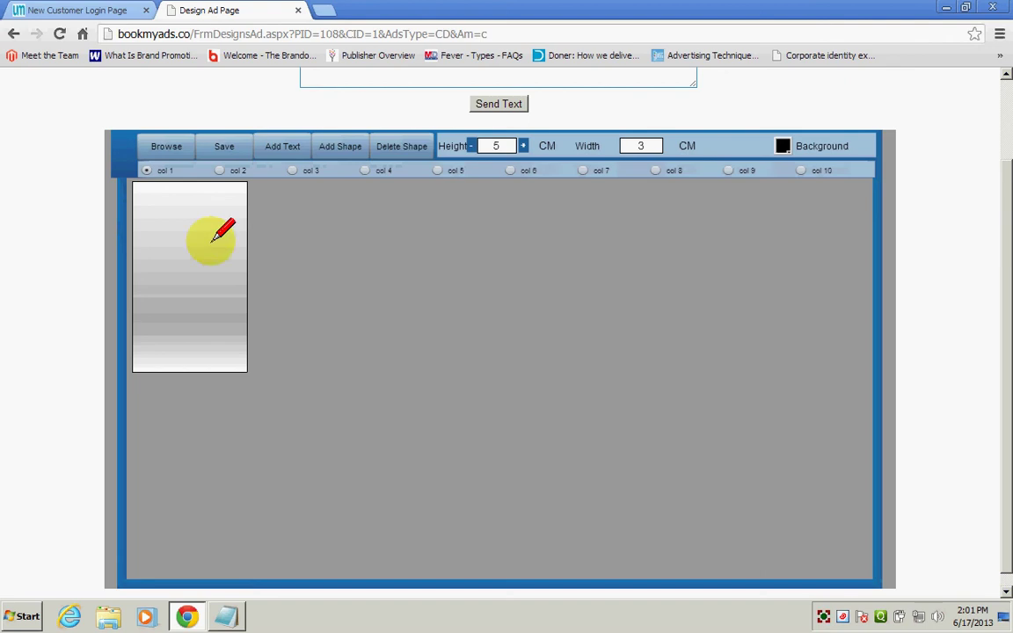
click(781, 146)
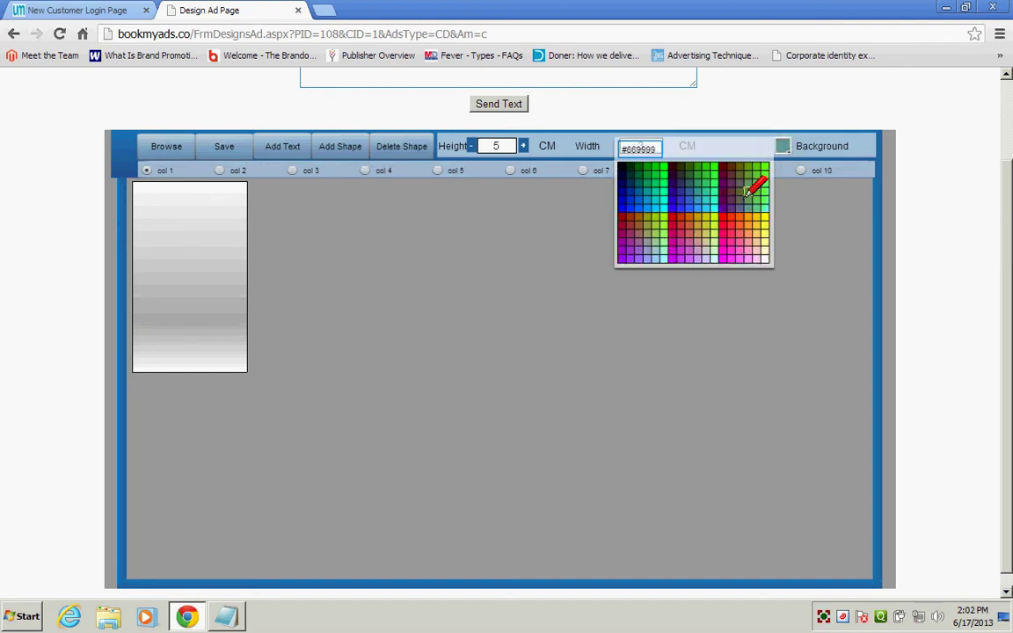
click(717, 224)
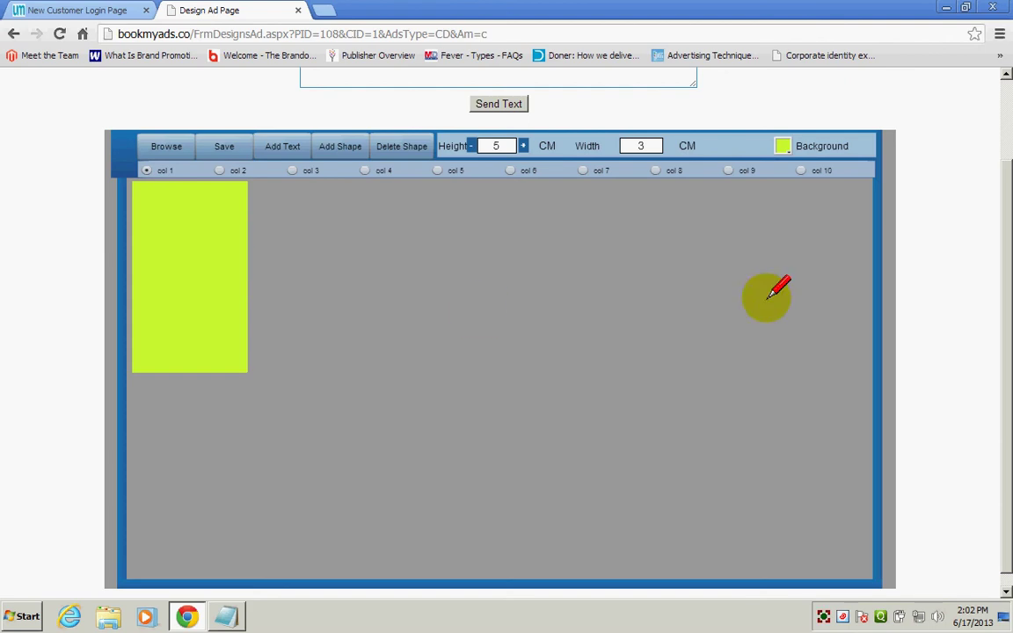
- Open the editor for adding text to the ad and delete all its placeholder text
scroll(990, 249, down, 1)
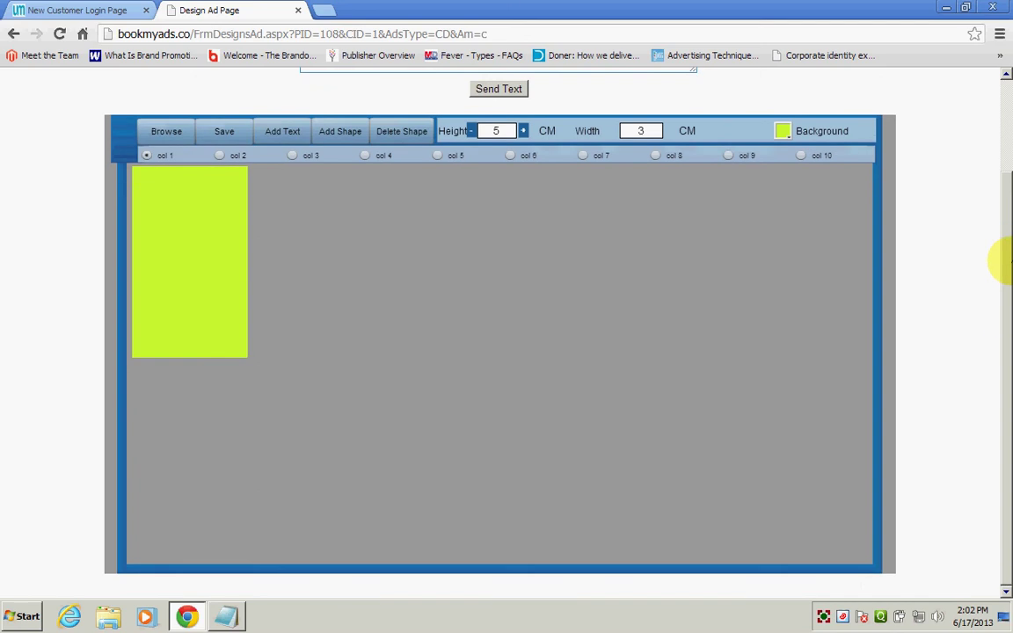
scroll(997, 208, up, 2)
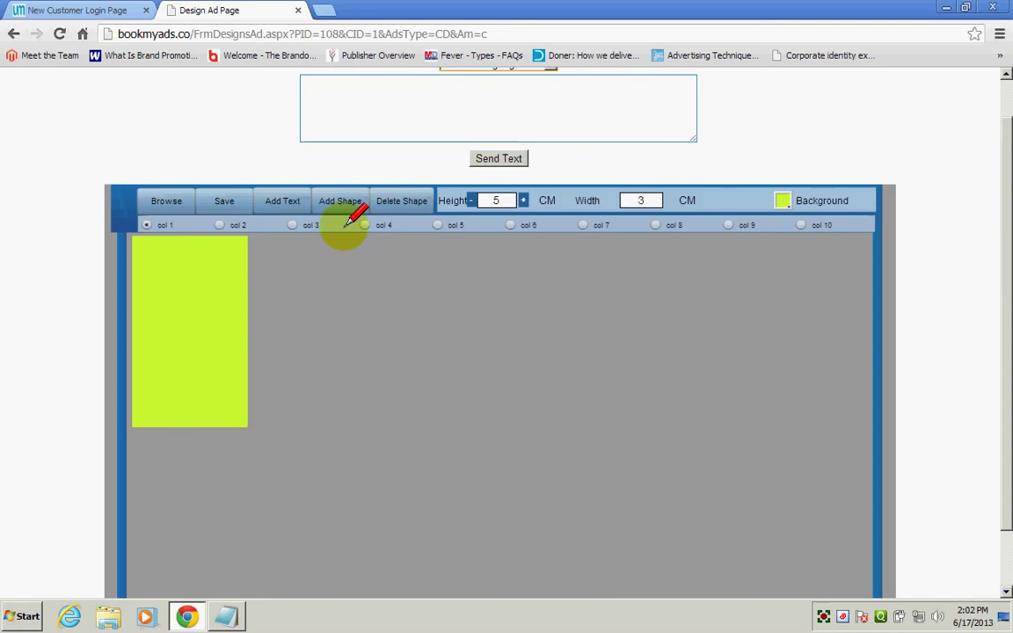
click(288, 199)
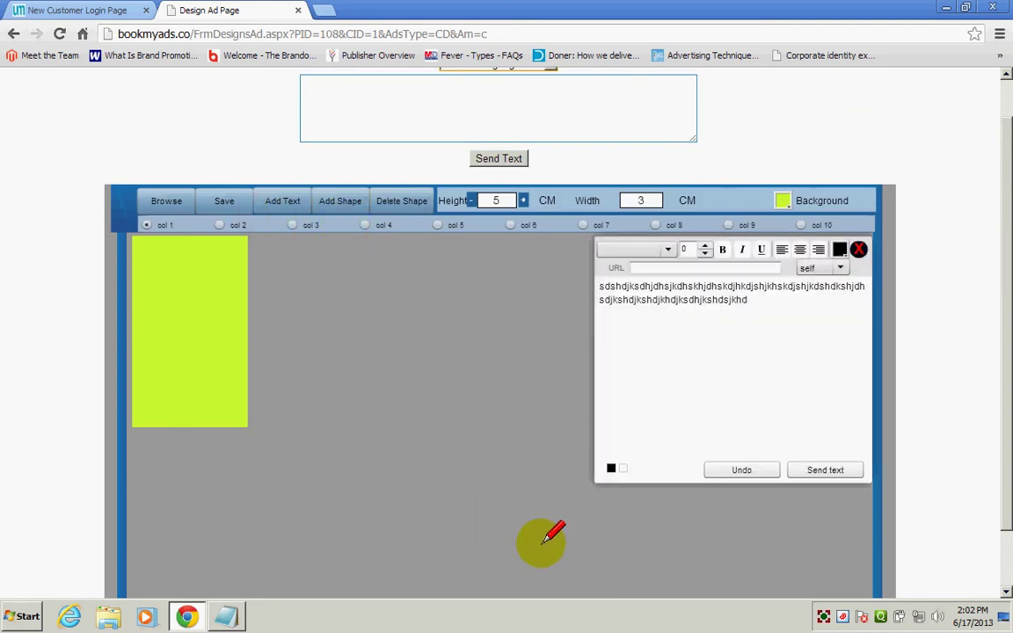
drag(605, 283, 712, 303)
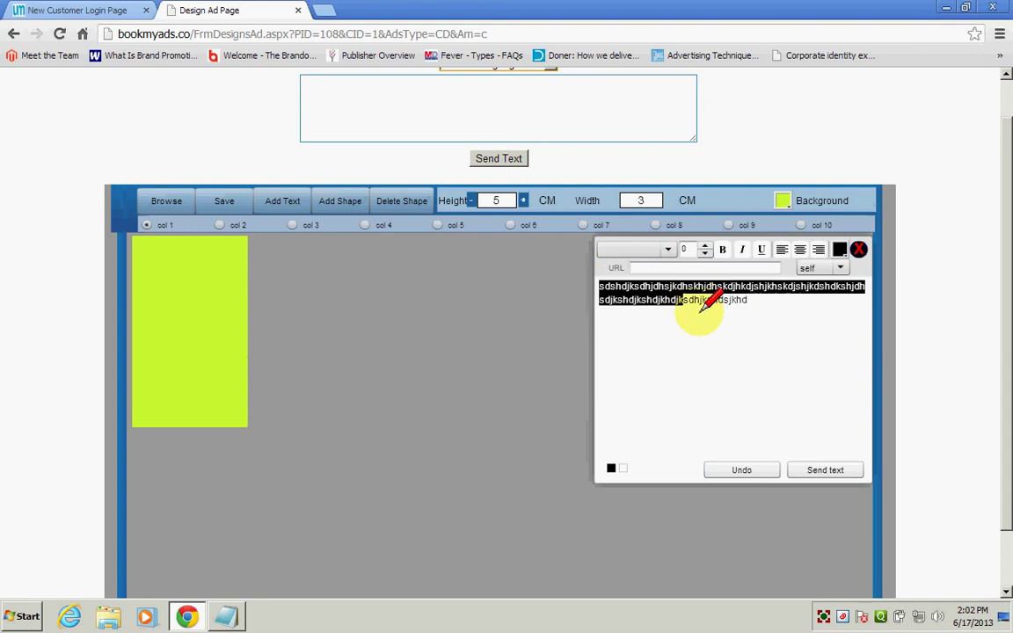
key(BackSpace)
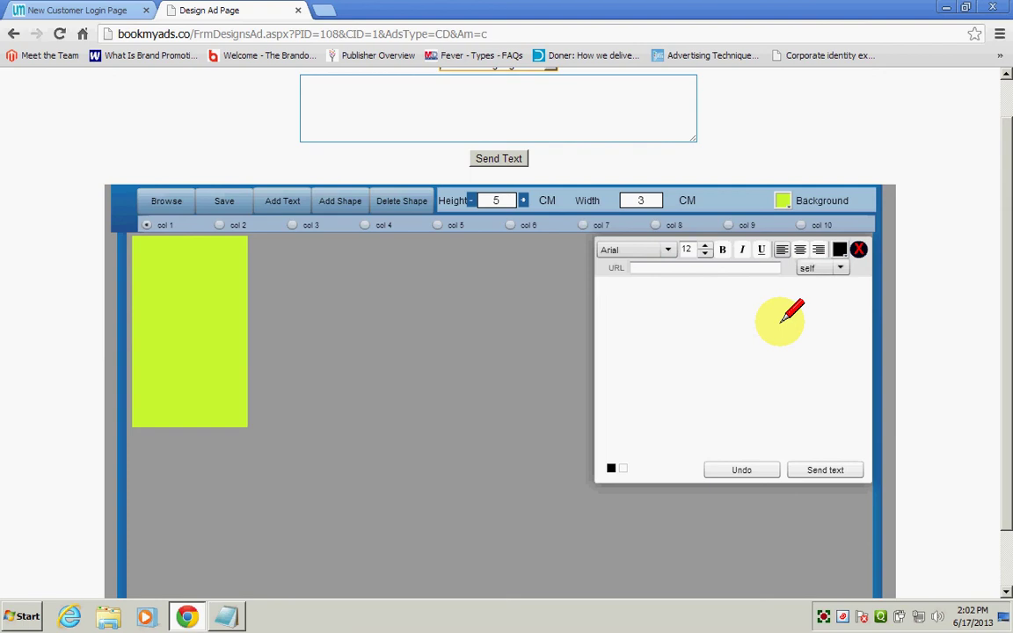
- Write "Some thing is better than nothing" as the ad text and set its font size to 19
text(Some thing is better than)
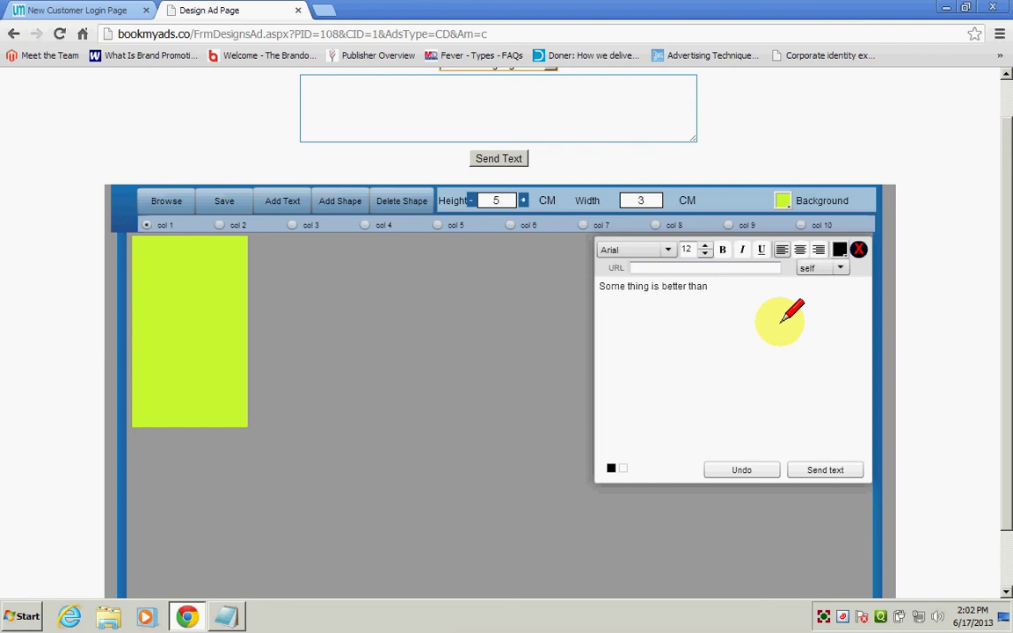
text( nothing)
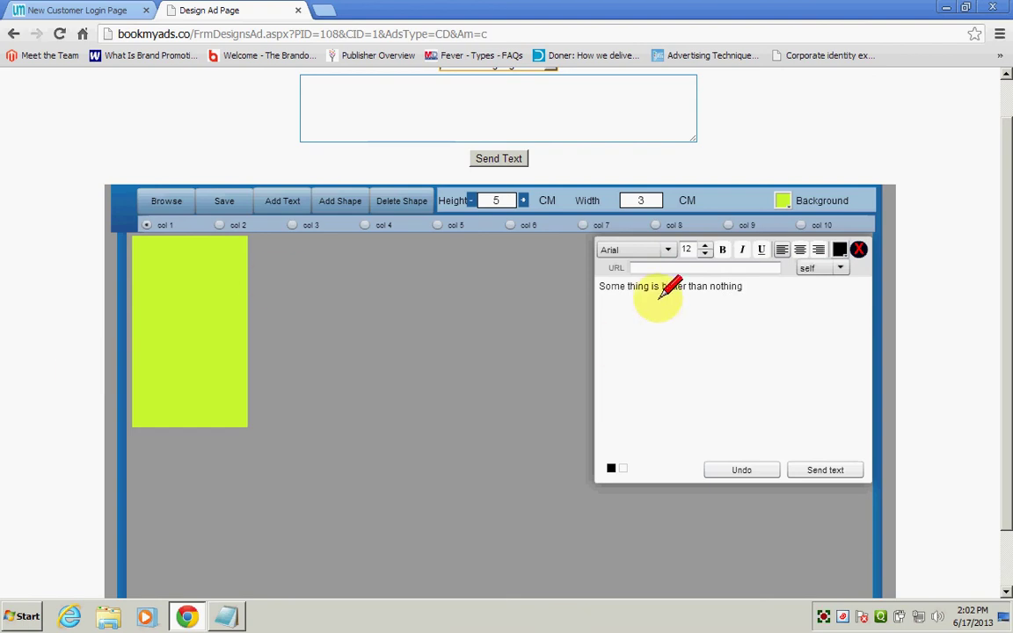
drag(601, 285, 745, 278)
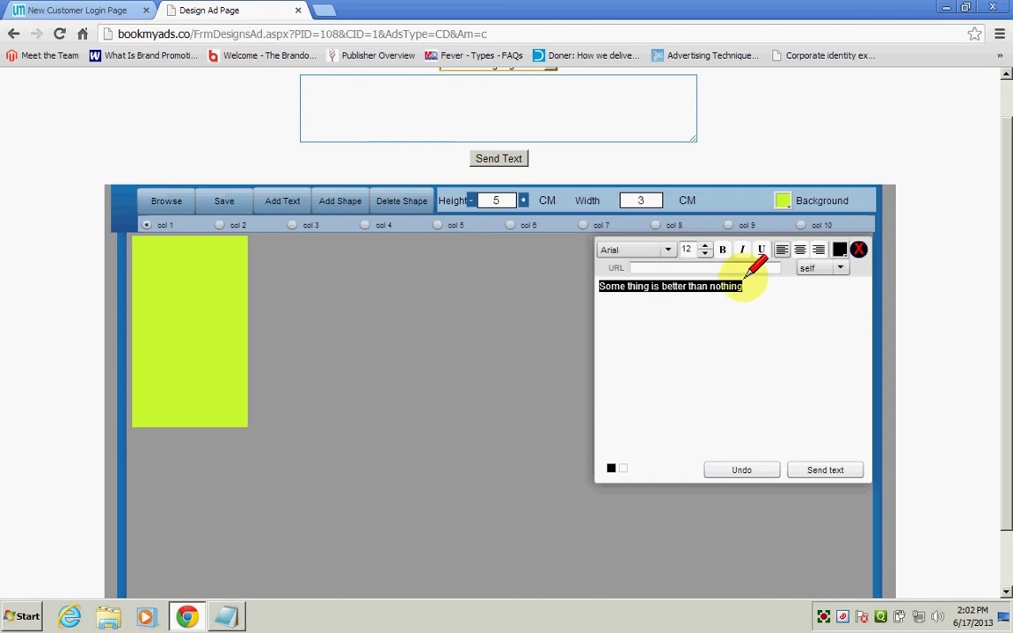
click(704, 245)
click(705, 244)
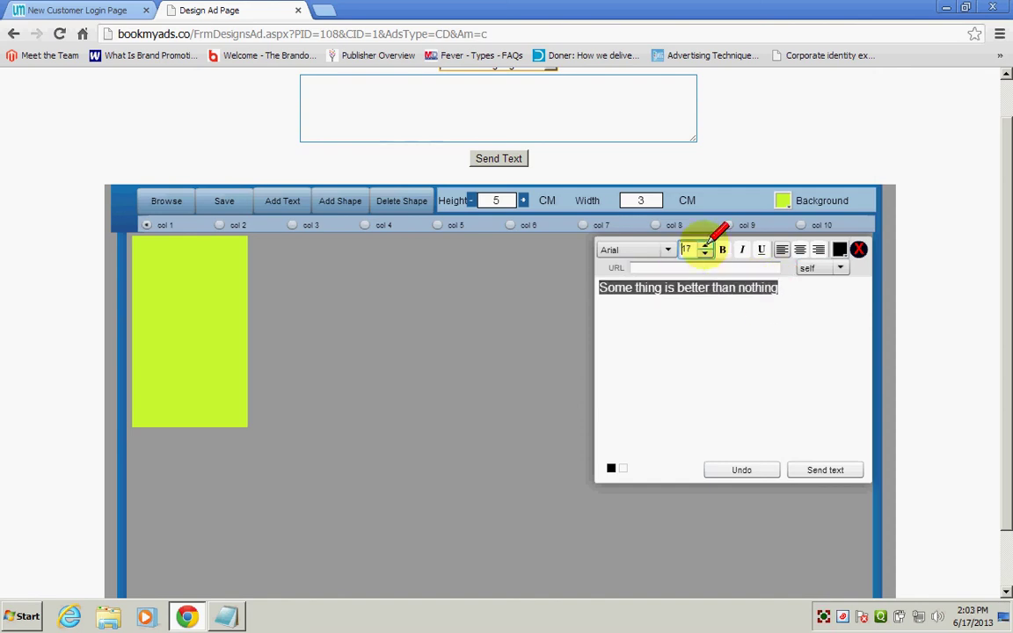
- Colour the selected text bright red and send it to the ad canvas
click(840, 250)
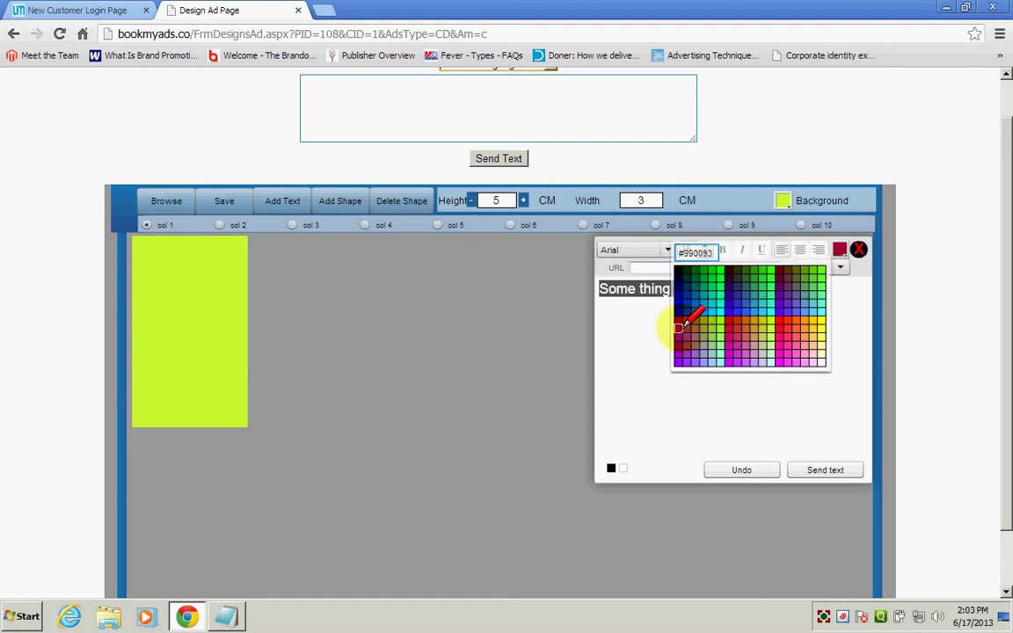
click(779, 322)
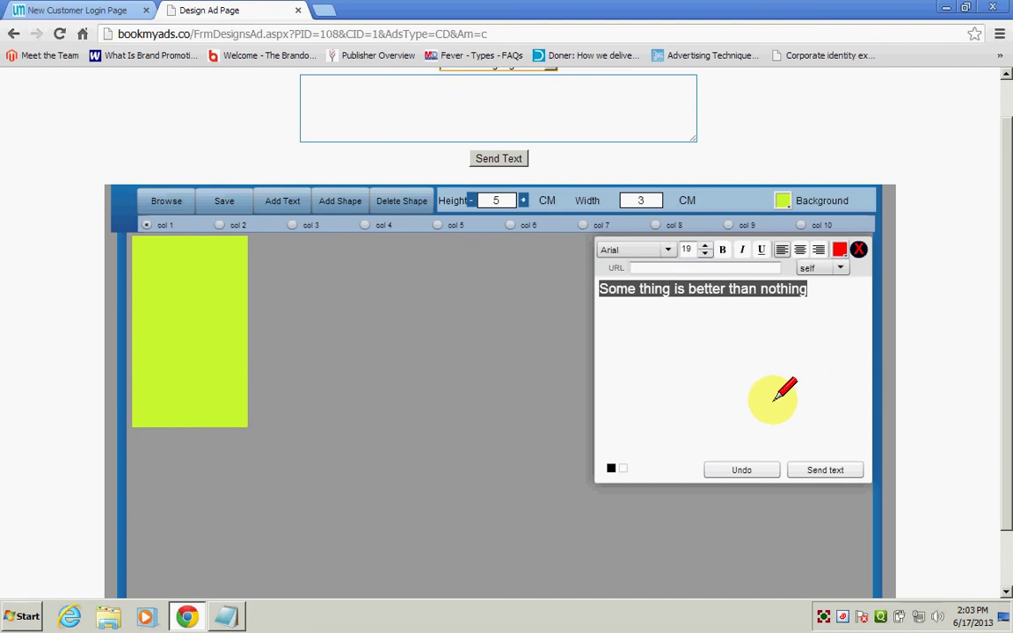
click(825, 469)
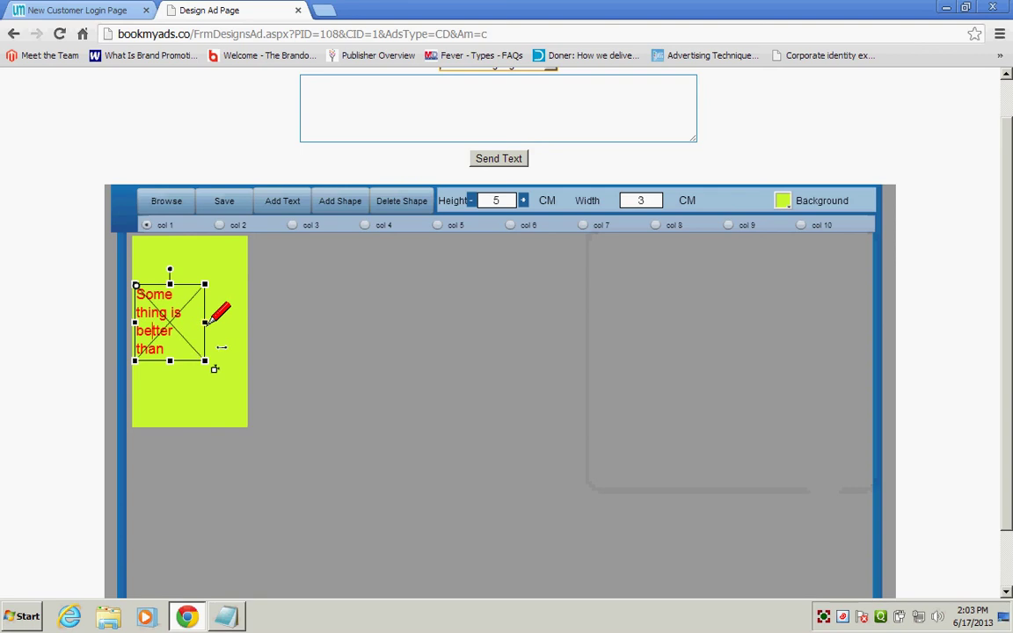
- Widen the text box to almost the ad's full width and move it to the top of the ad
drag(205, 322, 257, 330)
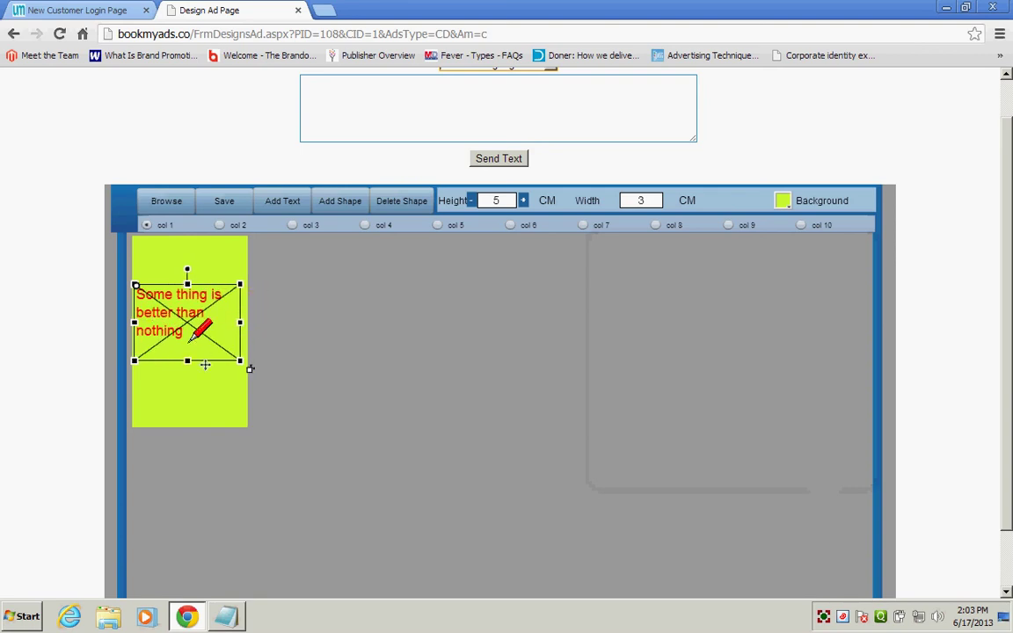
drag(205, 362, 198, 317)
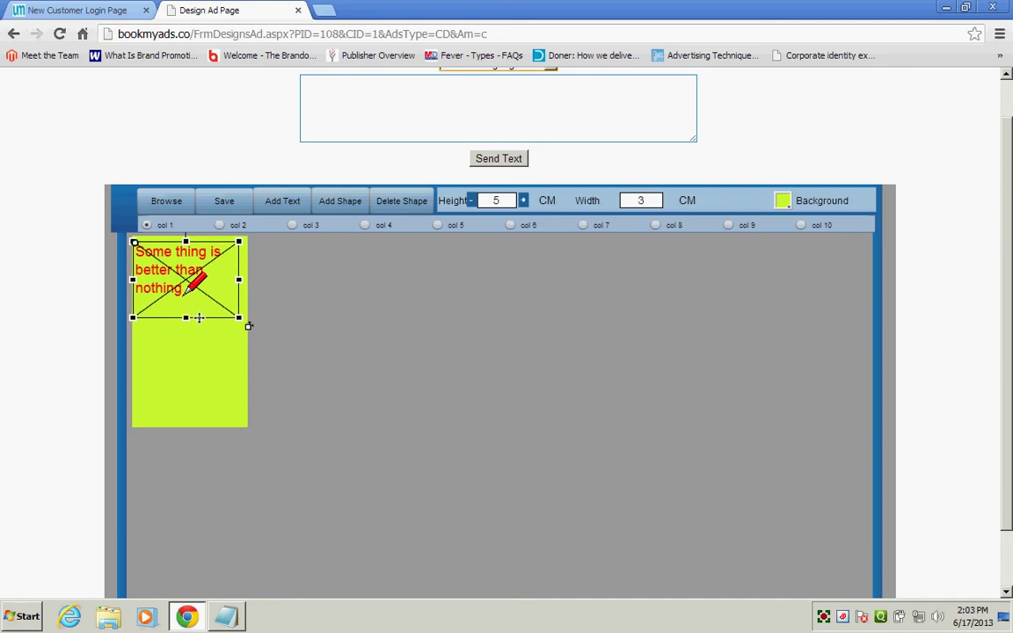
click(249, 325)
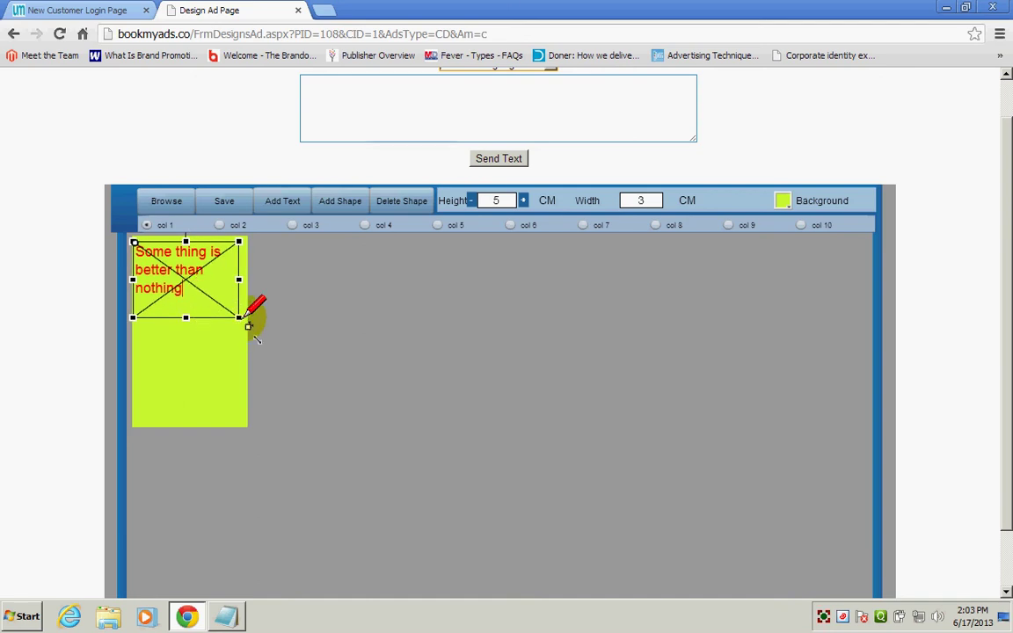
click(203, 358)
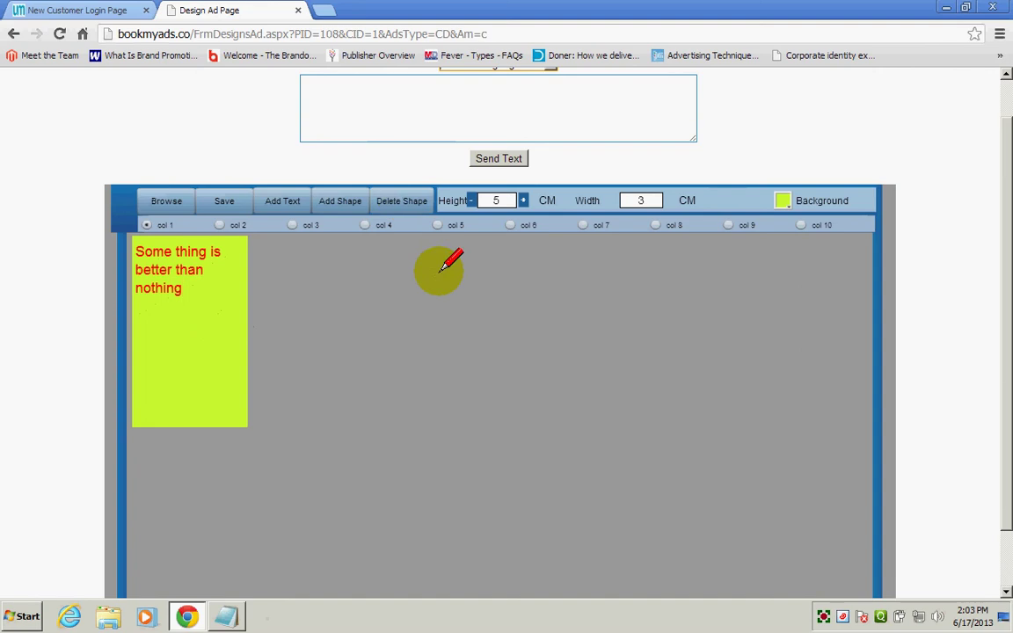
- Choose dark red as the shape colour and add a rectangle to the ad
click(340, 200)
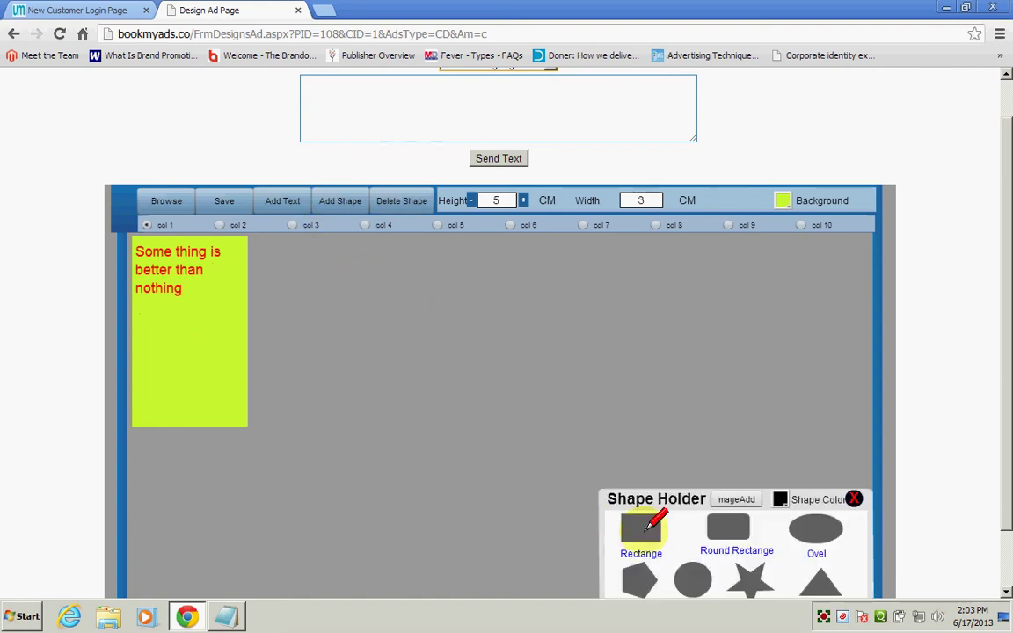
click(780, 500)
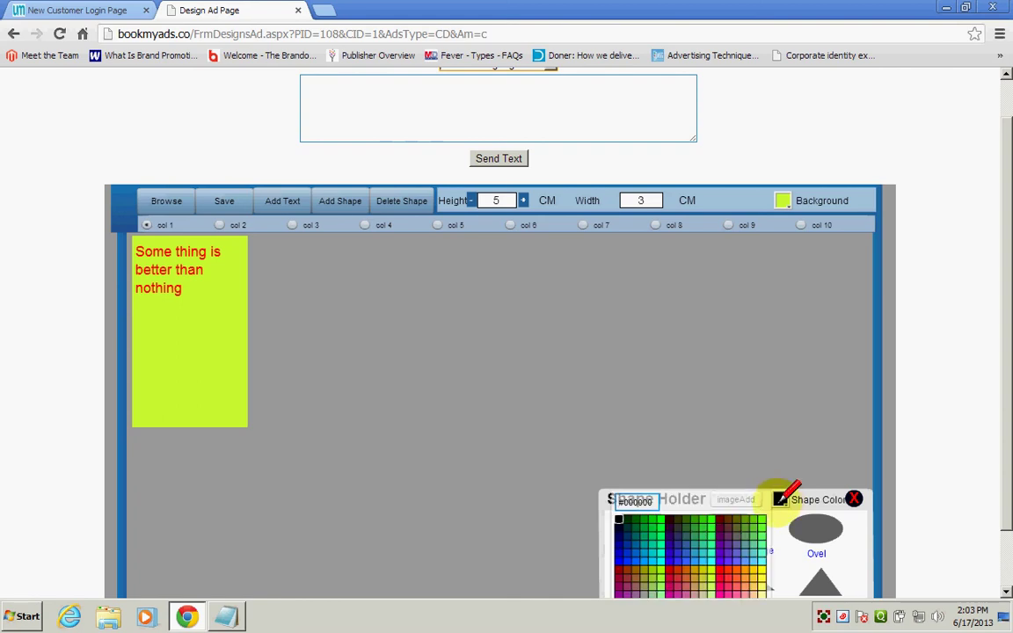
click(621, 568)
click(638, 528)
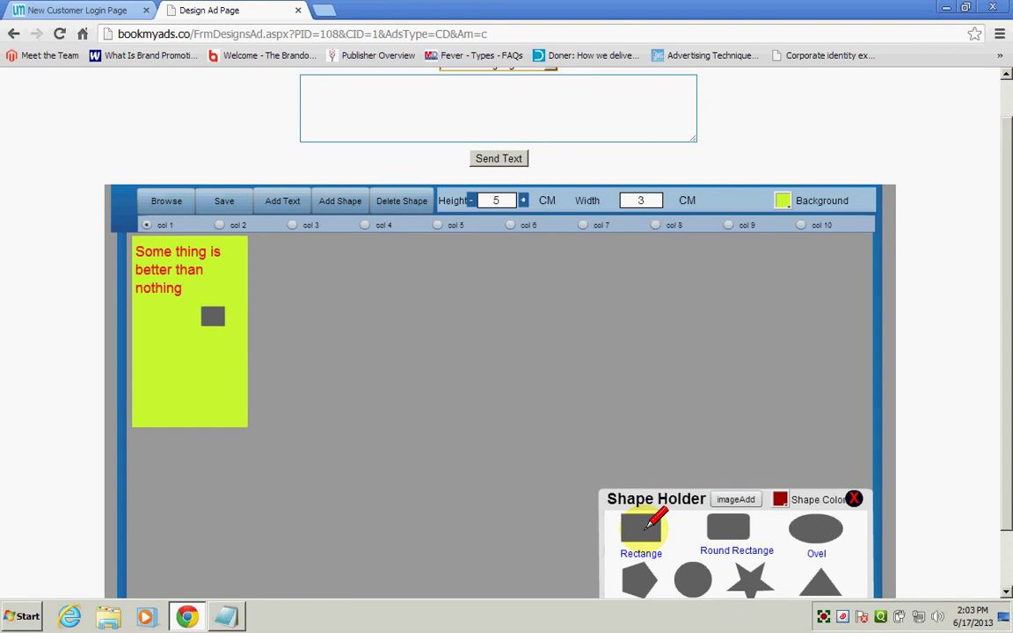
- Select the small rectangle on the ad and recolour it dark red
click(213, 316)
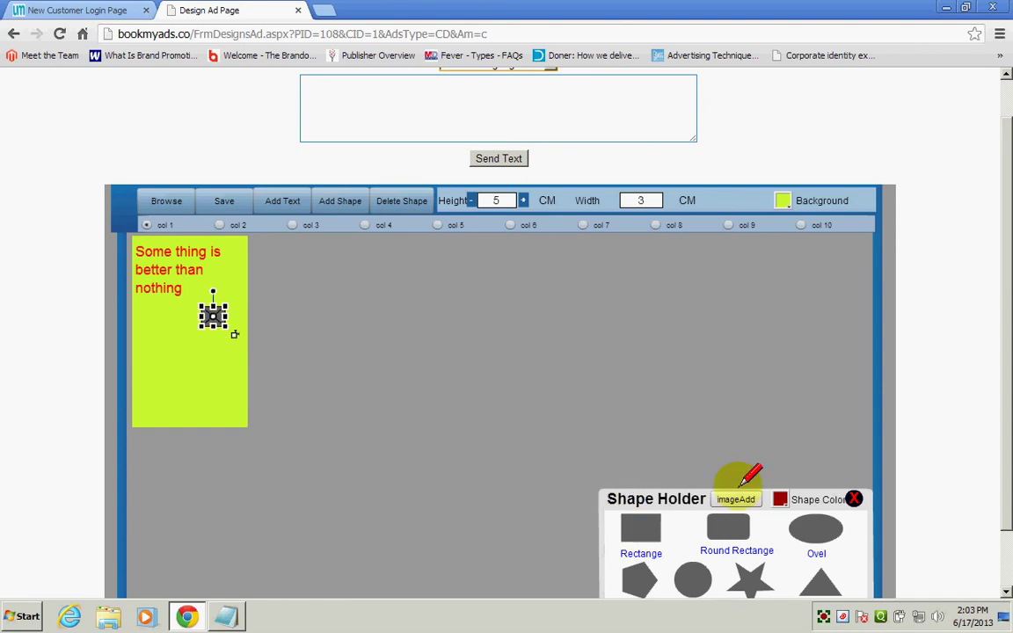
click(787, 501)
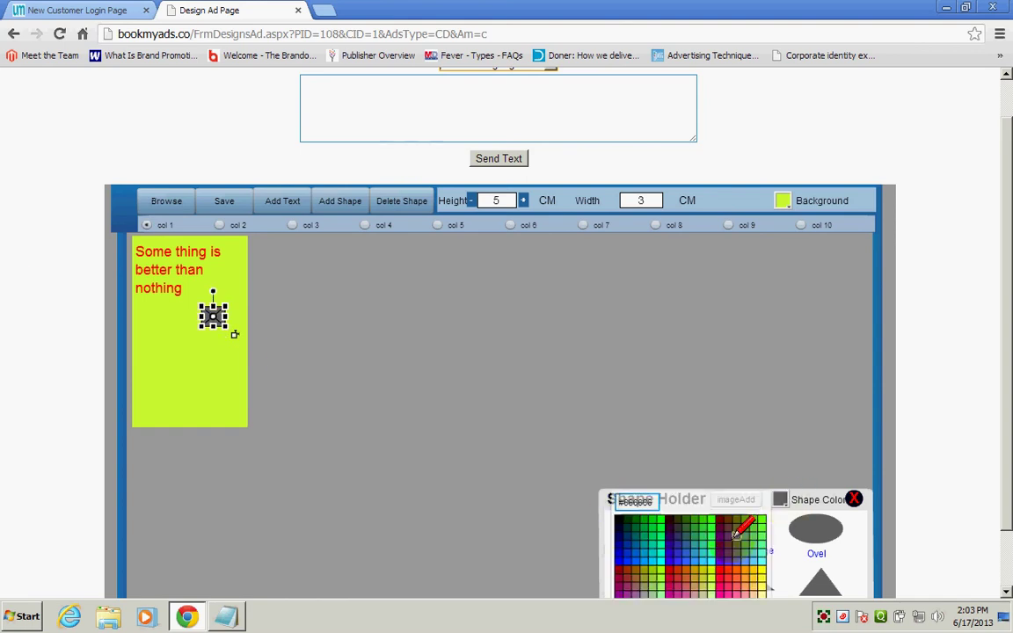
click(626, 567)
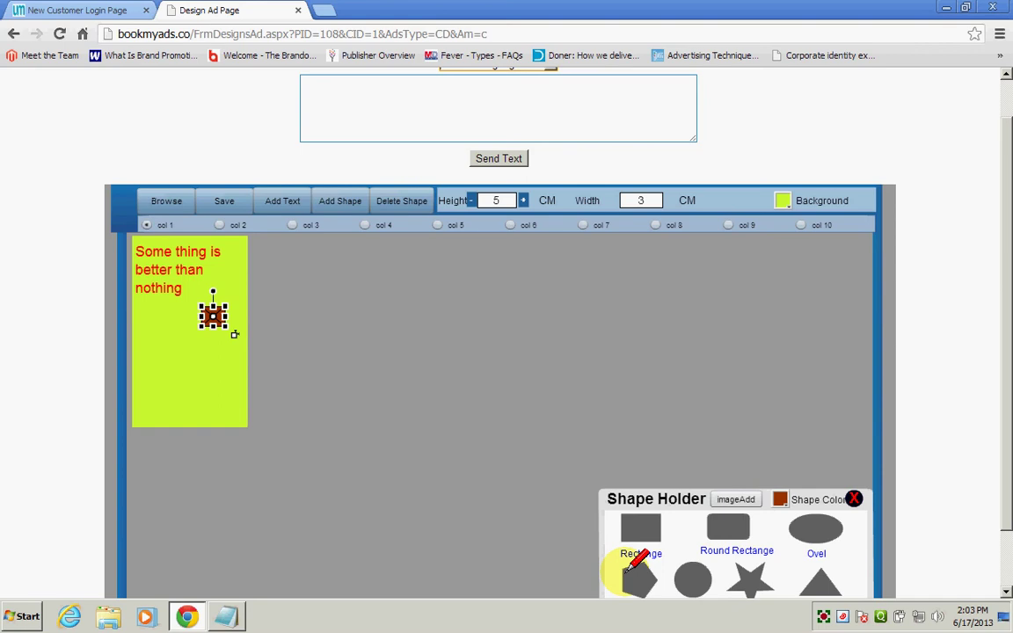
click(780, 499)
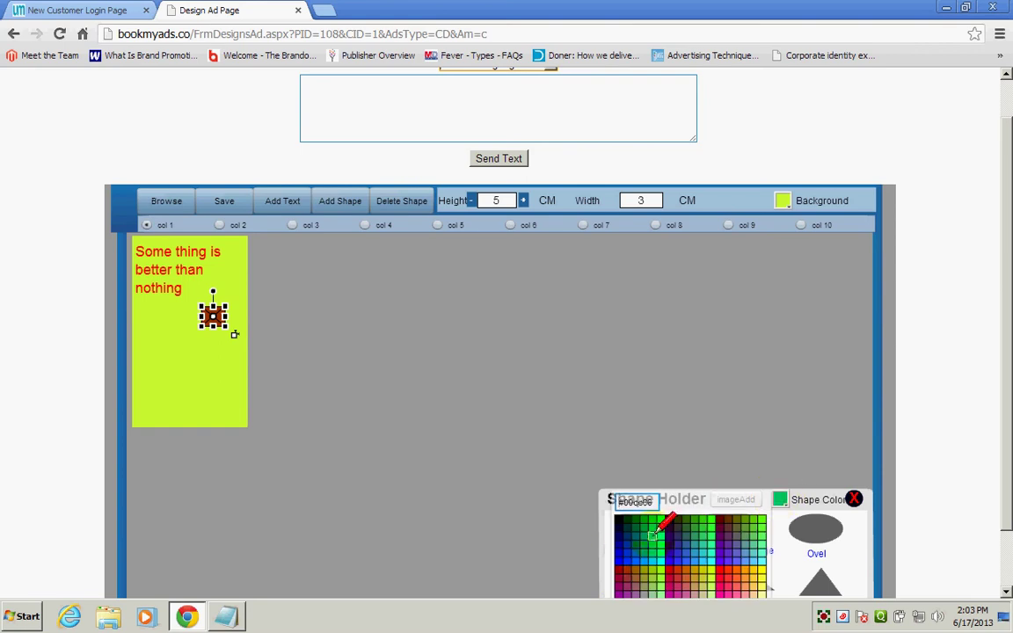
click(619, 567)
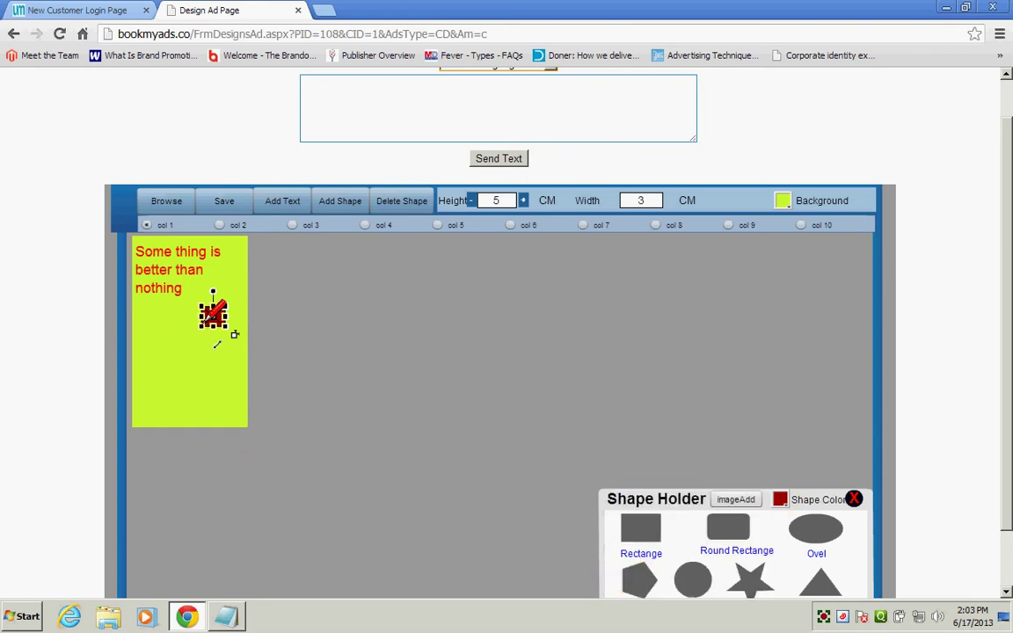
- Stretch the dark red rectangle to nearly the ad's full width and place it directly below the text
drag(234, 334, 271, 334)
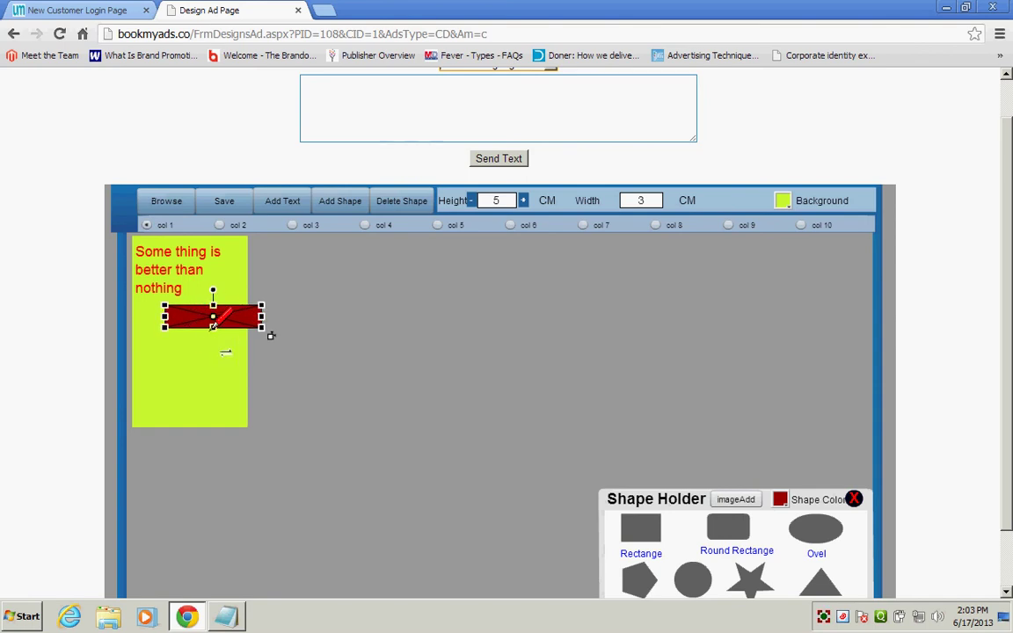
drag(240, 324, 253, 342)
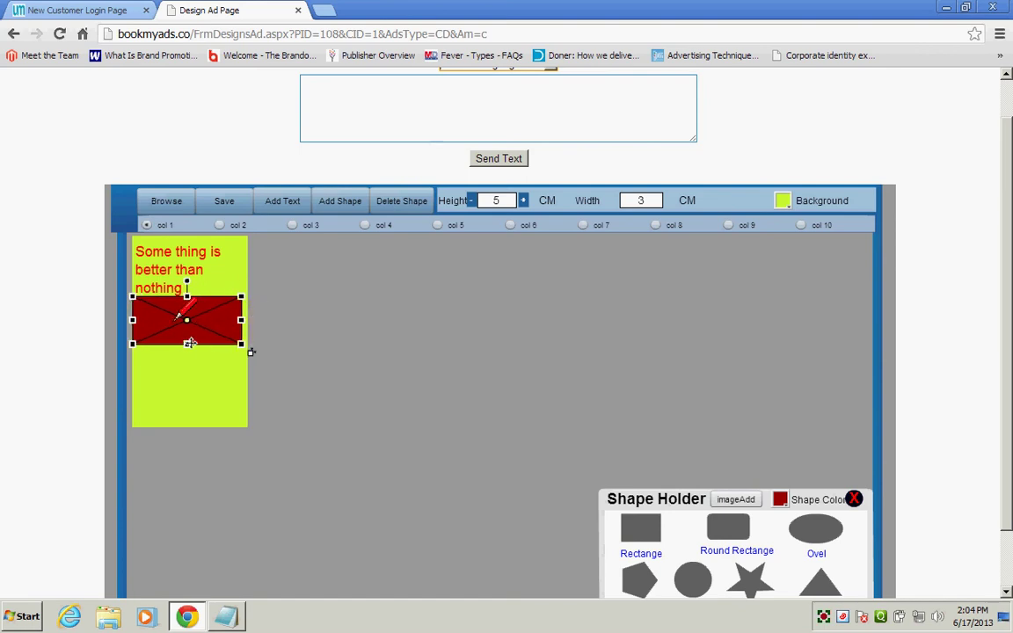
drag(175, 319, 176, 319)
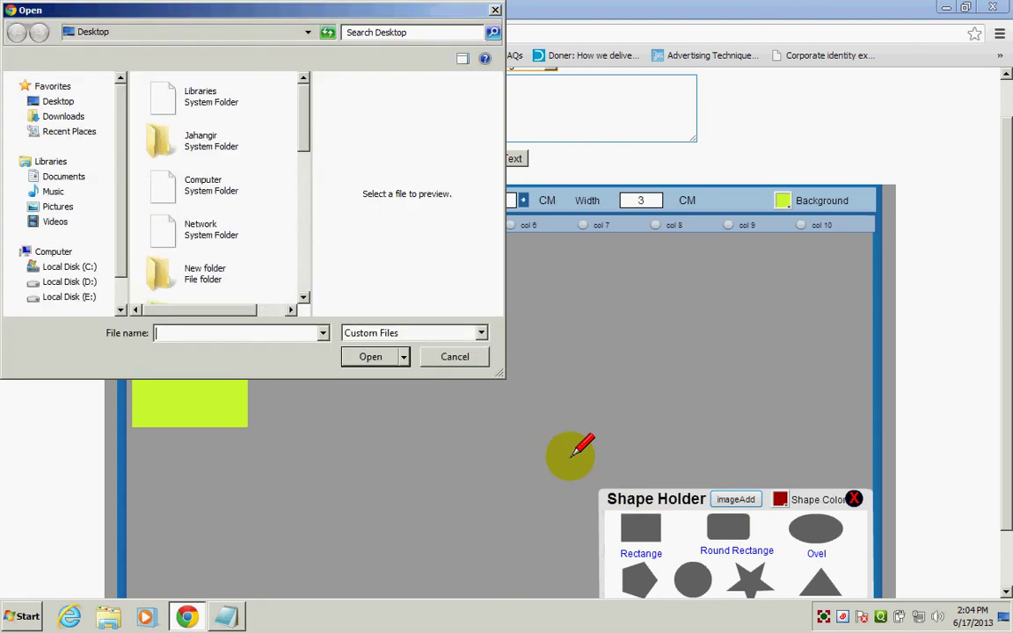
- Insert the Desktop image "Logo for PayPal" into the ad through the shape holder's image option
click(303, 297)
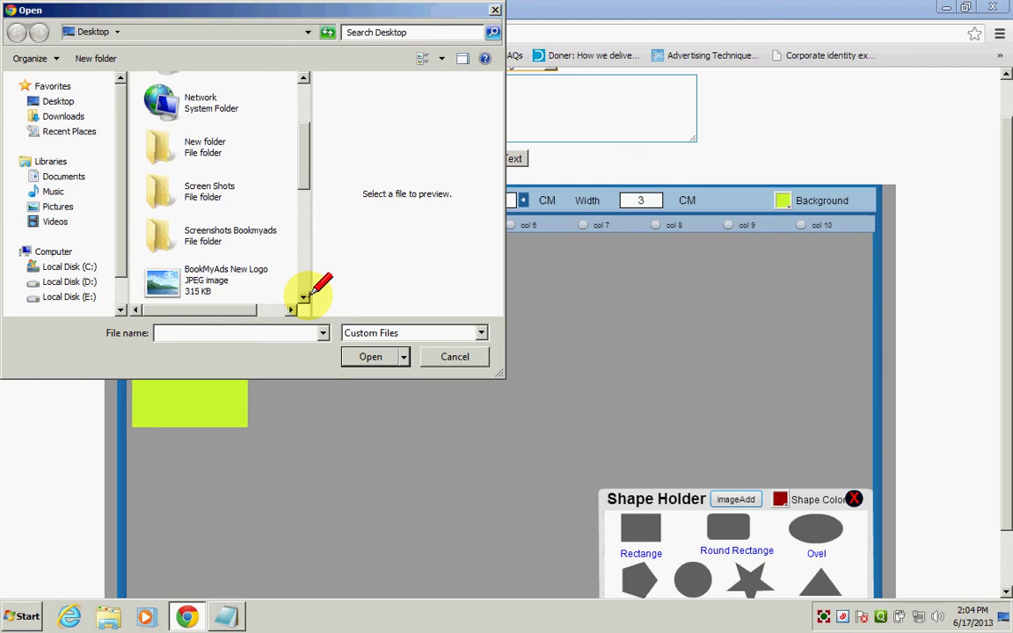
click(303, 297)
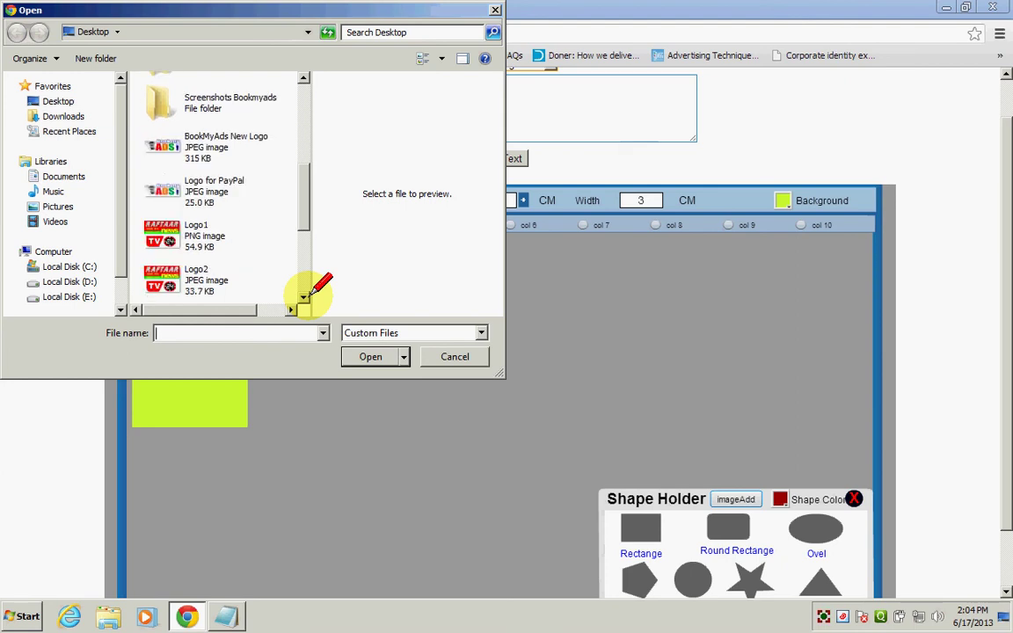
click(173, 180)
double_click(174, 179)
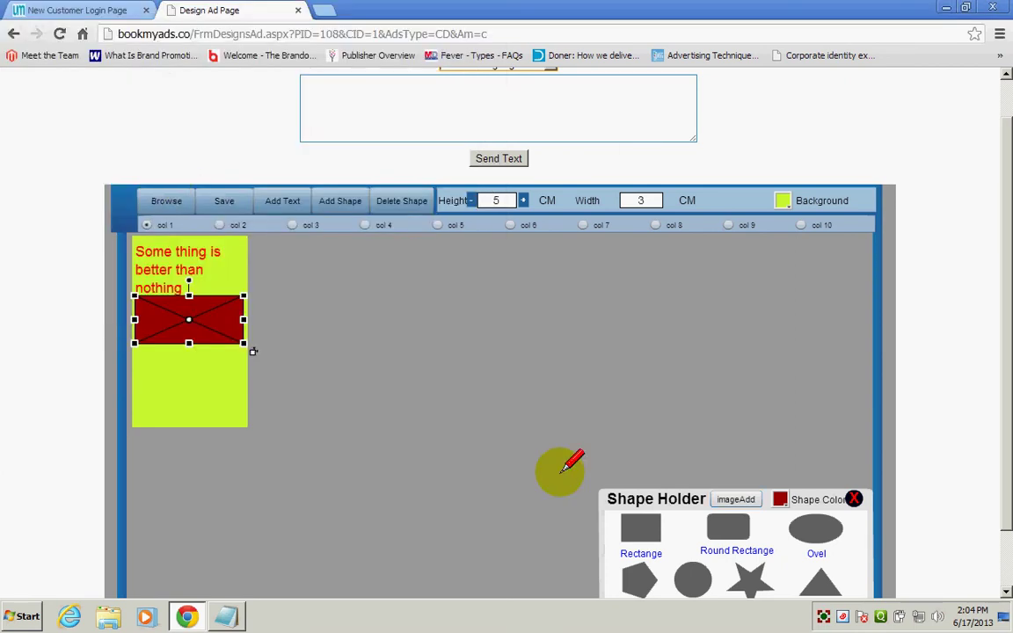
- Shrink the inserted logo to the size of the dark red rectangle and position it over that rectangle
drag(210, 283, 178, 338)
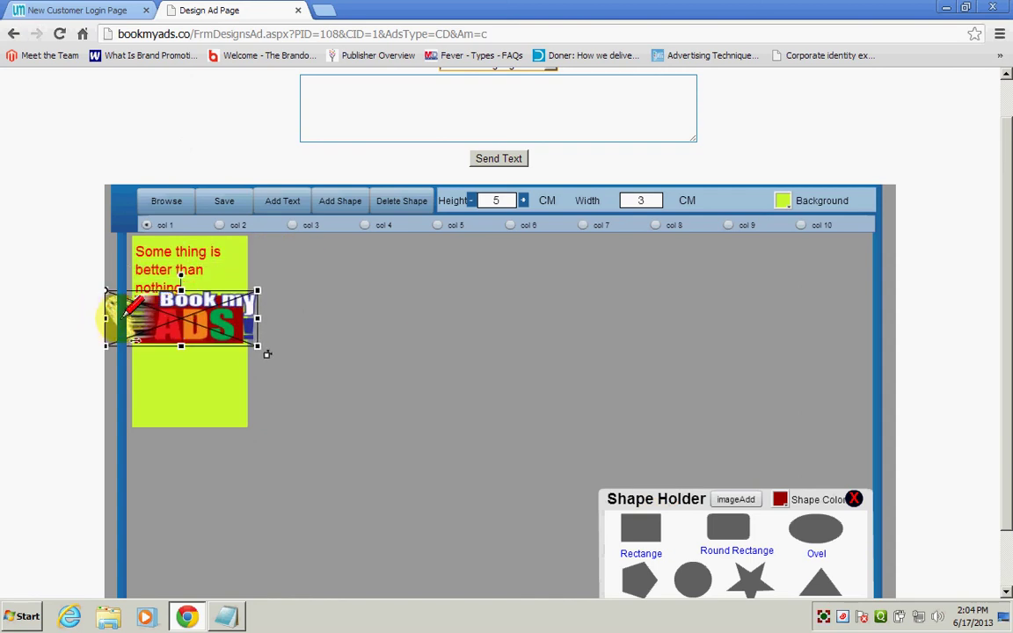
drag(267, 354, 244, 340)
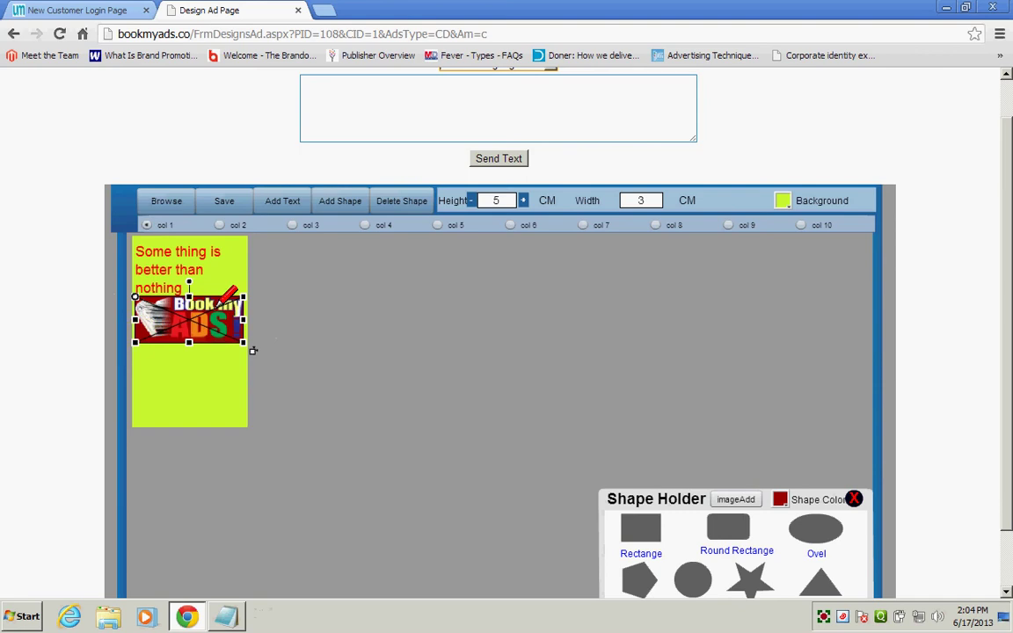
drag(214, 330, 215, 333)
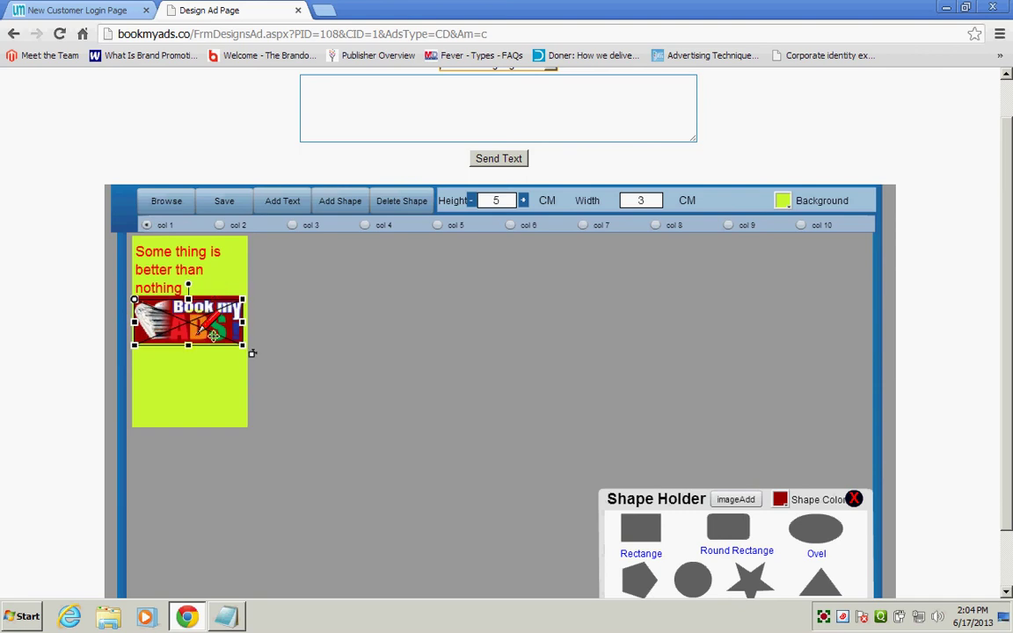
click(252, 352)
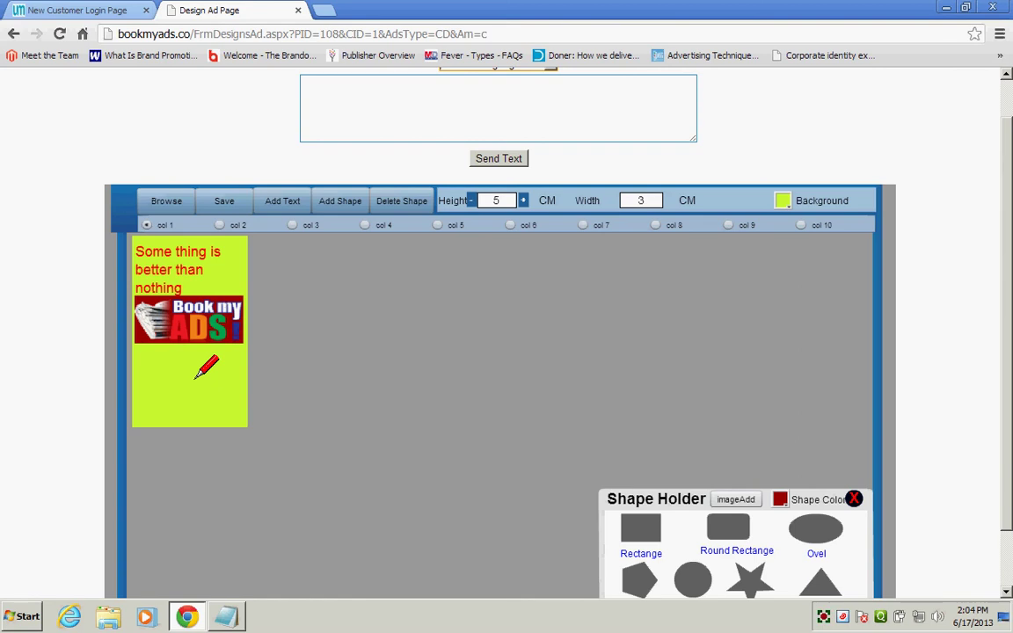
- Import the Desktop image "BookMyAds New Logo" into the design
click(167, 199)
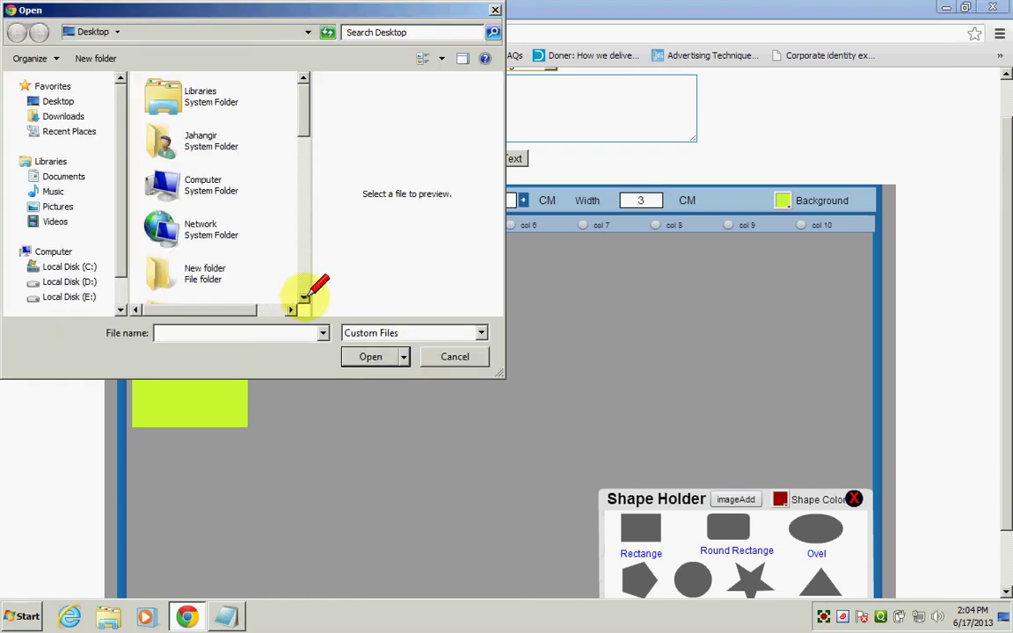
click(303, 297)
click(303, 298)
click(303, 297)
click(303, 297)
click(303, 297)
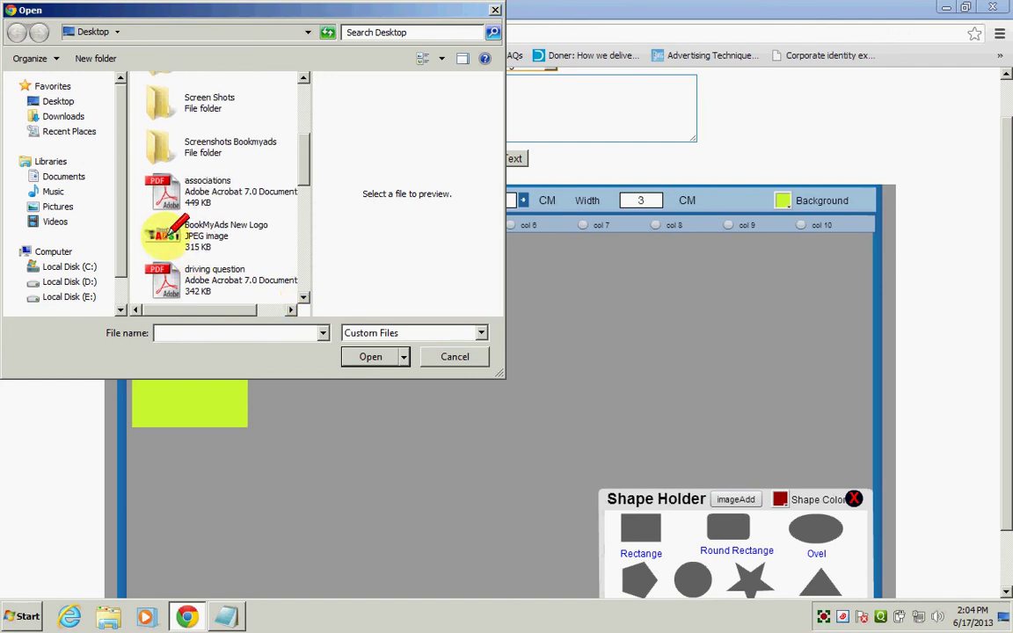
double_click(167, 234)
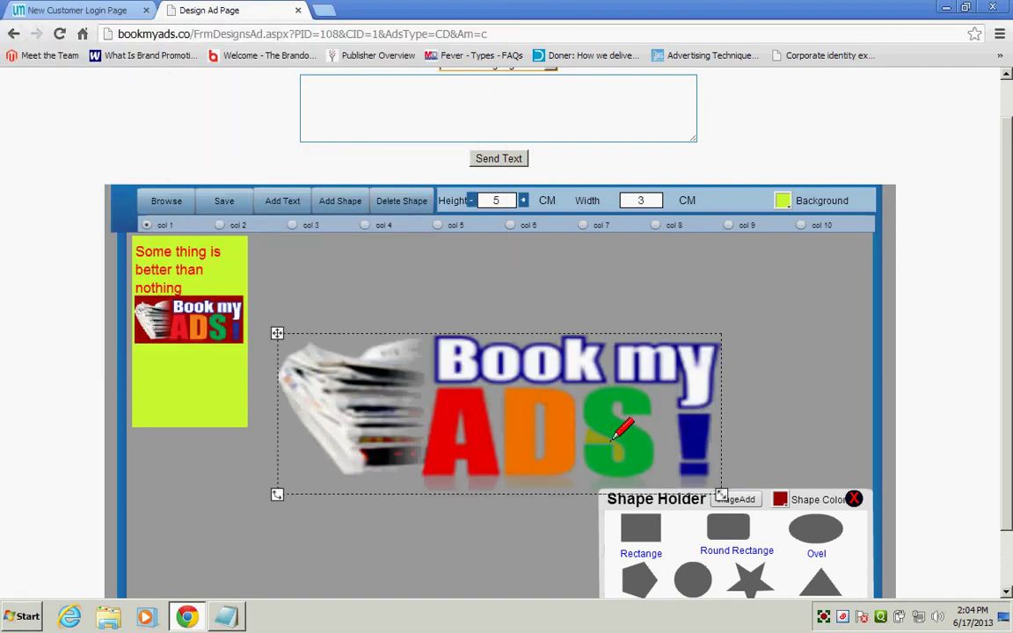
- Scale the large logo down to about the ad's width and place it in the empty area below the dark red rectangle
drag(721, 495, 404, 399)
drag(334, 356, 219, 370)
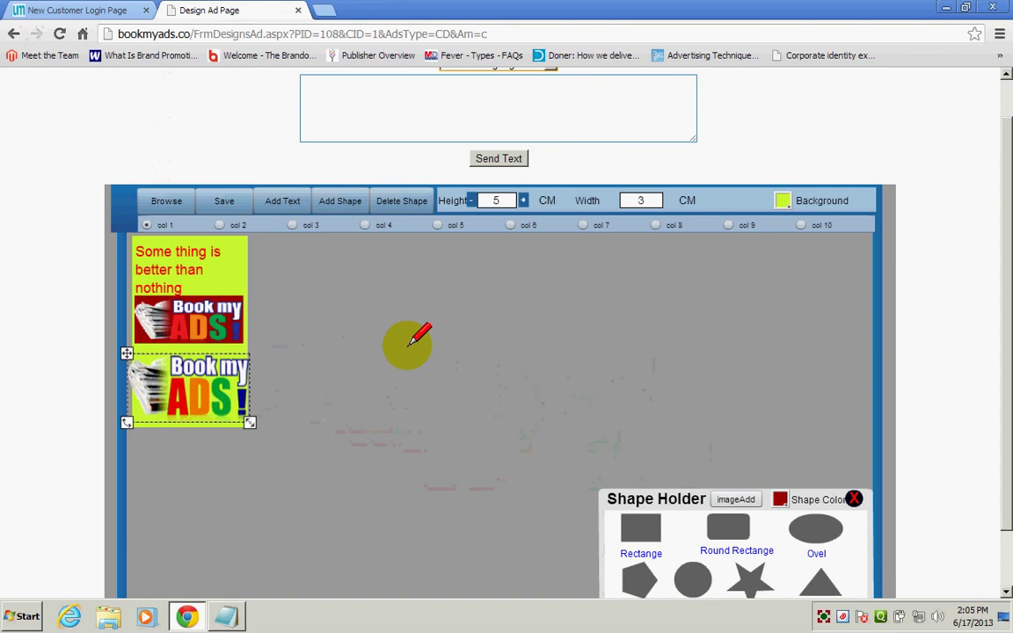
click(241, 263)
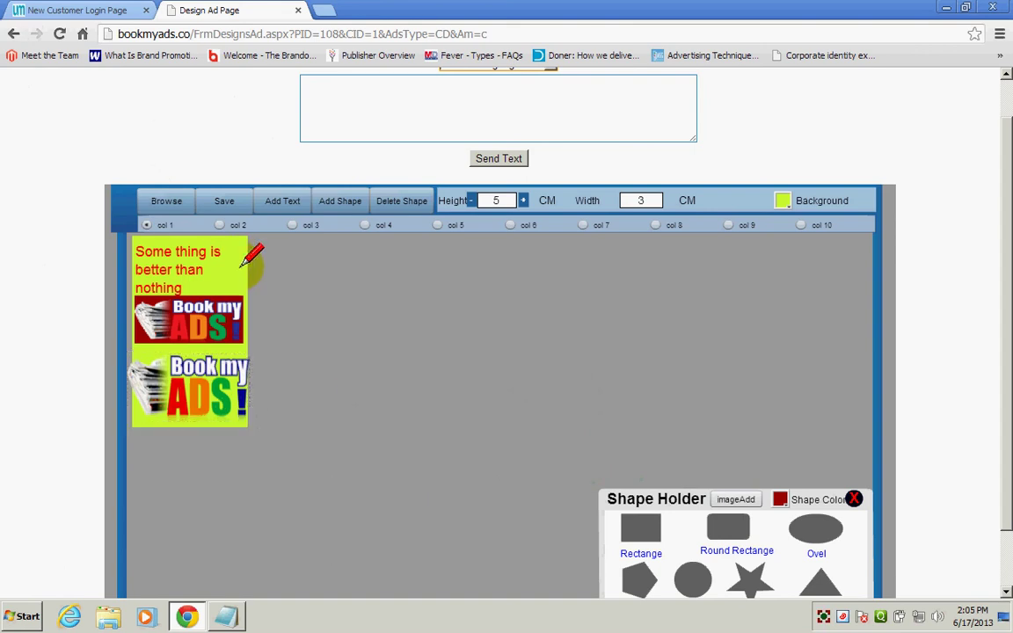
- Widen the ad canvas to two columns
click(220, 225)
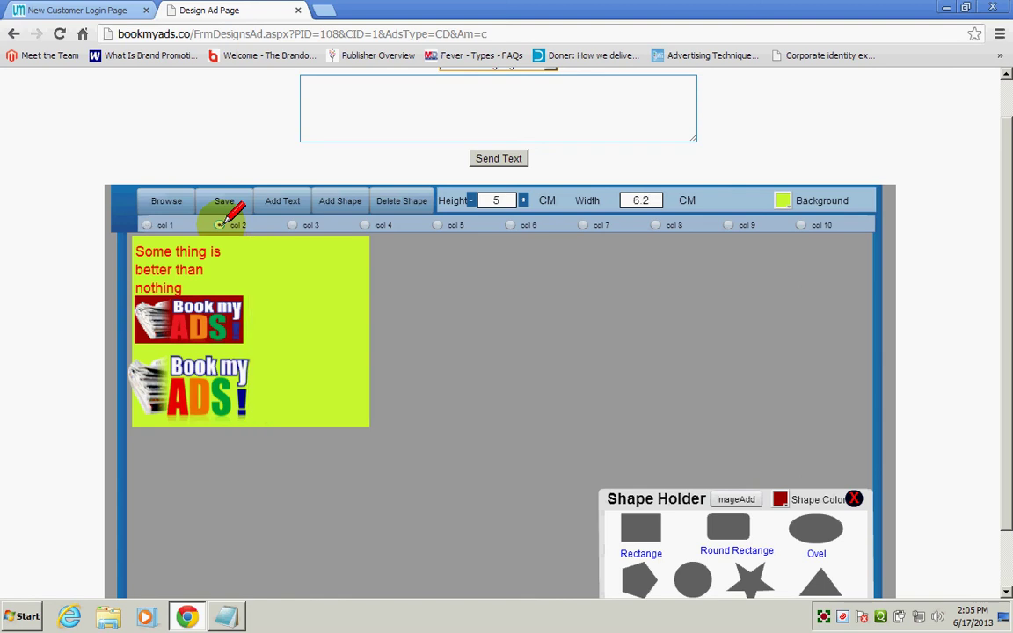
- Widen the ad canvas to three columns, close the shape library and nudge the lower logo fully inside the ad
click(292, 225)
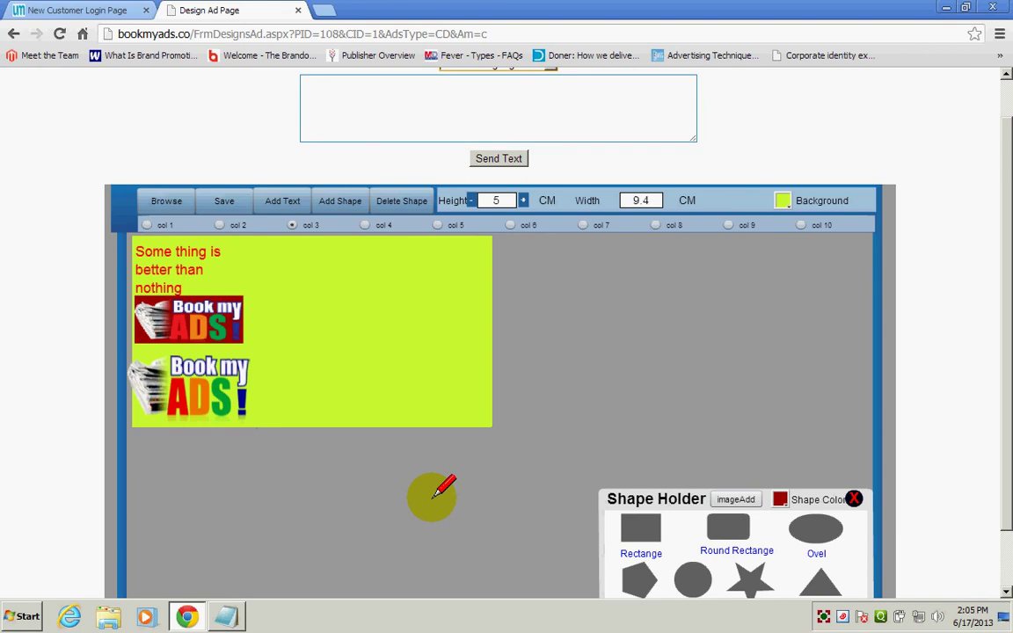
click(855, 498)
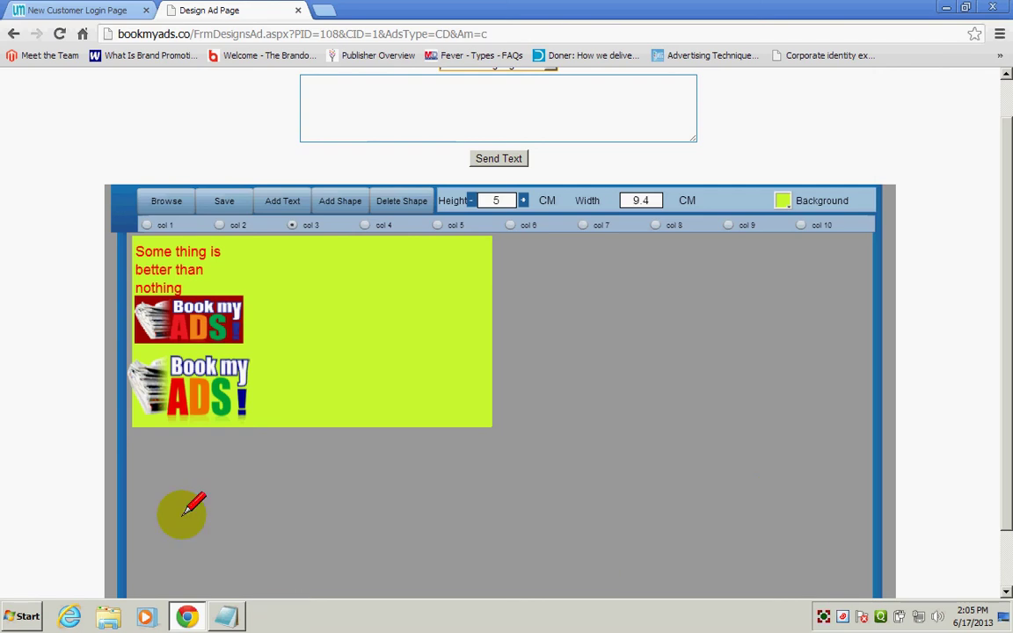
click(224, 405)
drag(221, 405, 230, 403)
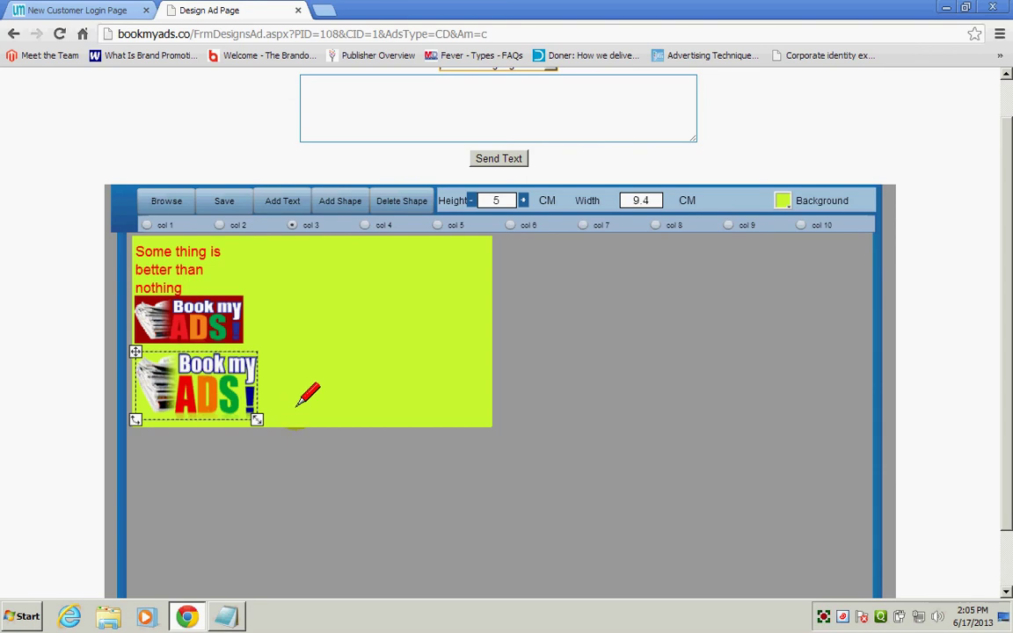
click(297, 404)
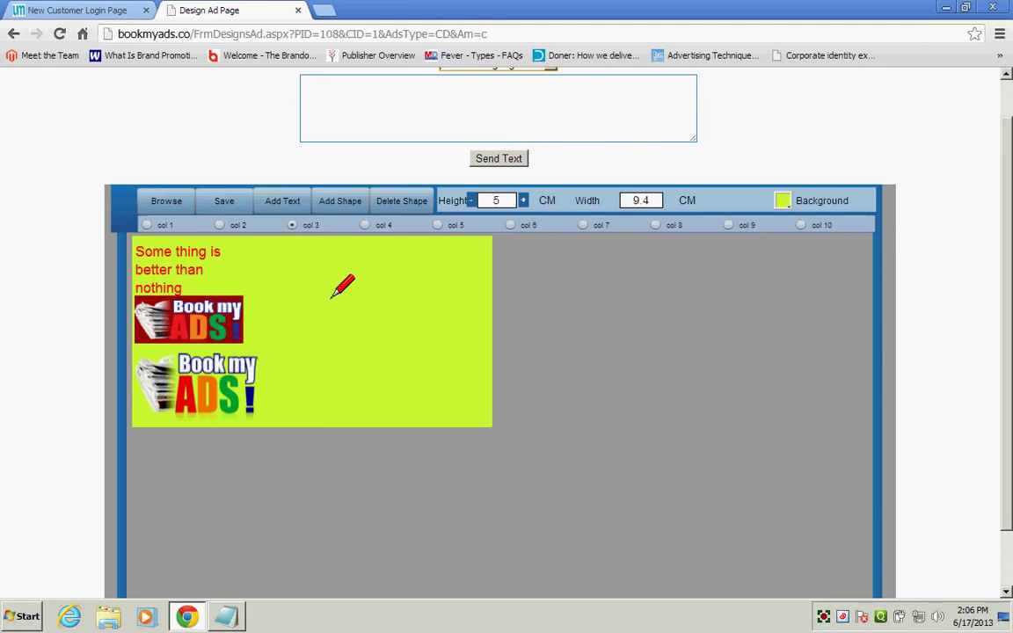
- Start a new text block and replace its placeholder with "Russian Text" and "Россия - самая большая страна в мире." on separate lines
click(287, 203)
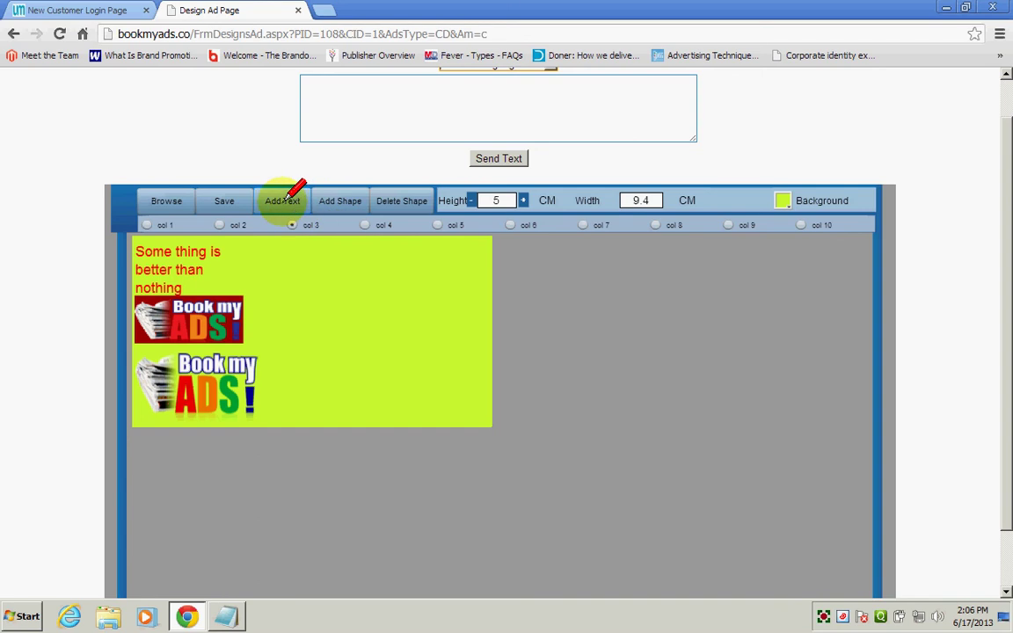
click(287, 200)
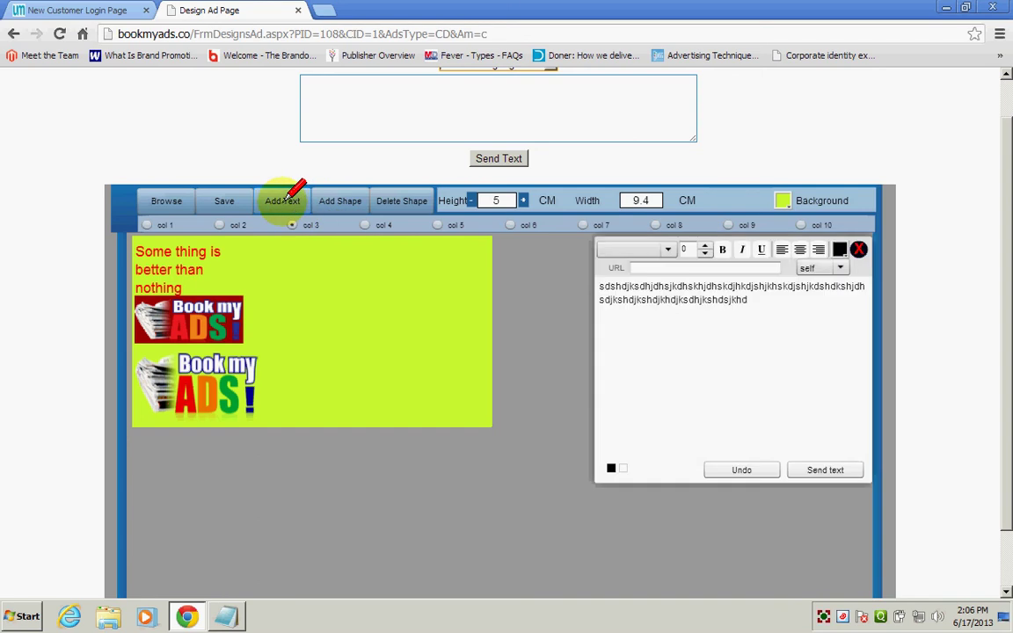
click(599, 287)
drag(623, 293, 782, 329)
key(Delete)
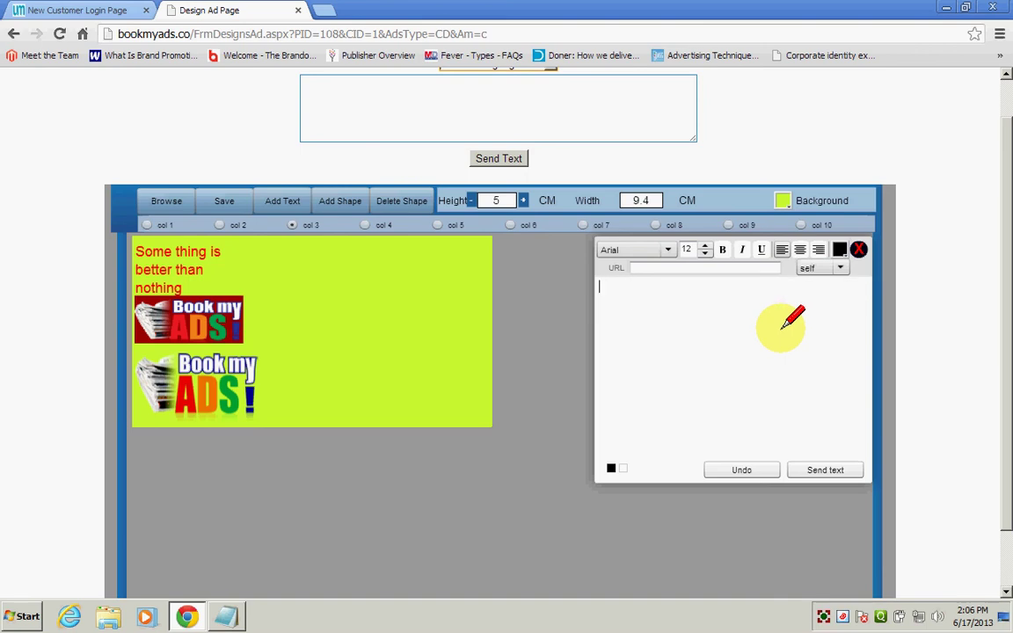
text(Russian Text Россия - самая большая страна в мире.)
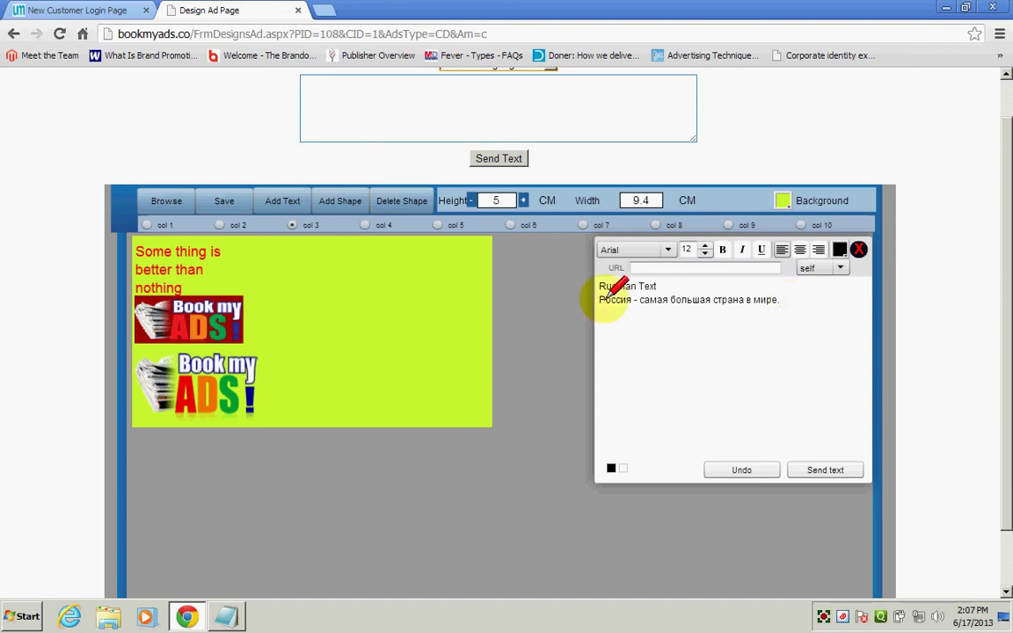
- Color the Russian sentence blue and place the text block in the empty area beside the red headline
drag(600, 300, 789, 301)
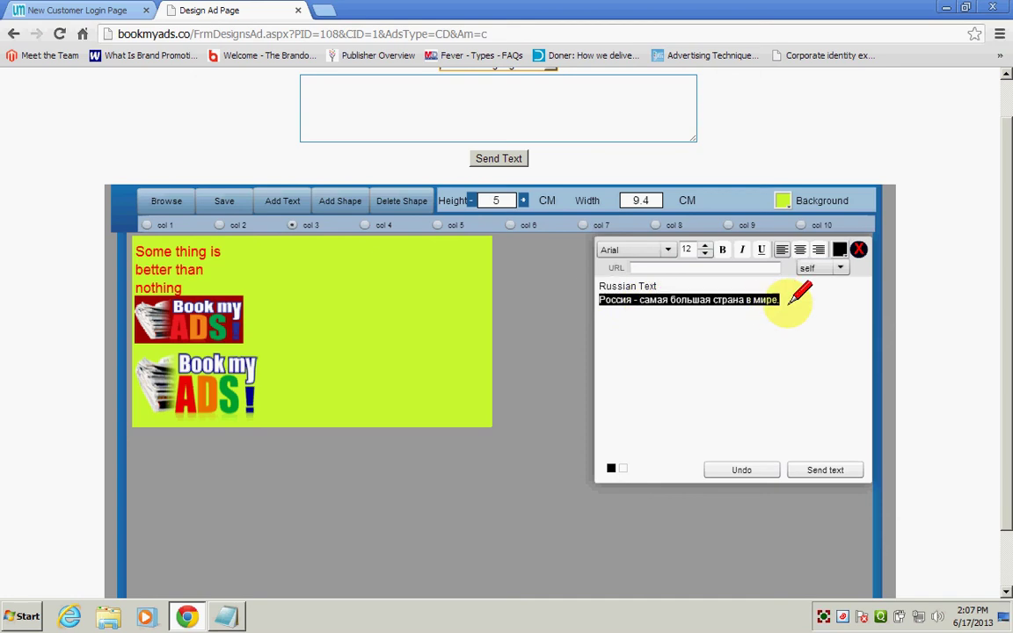
click(841, 251)
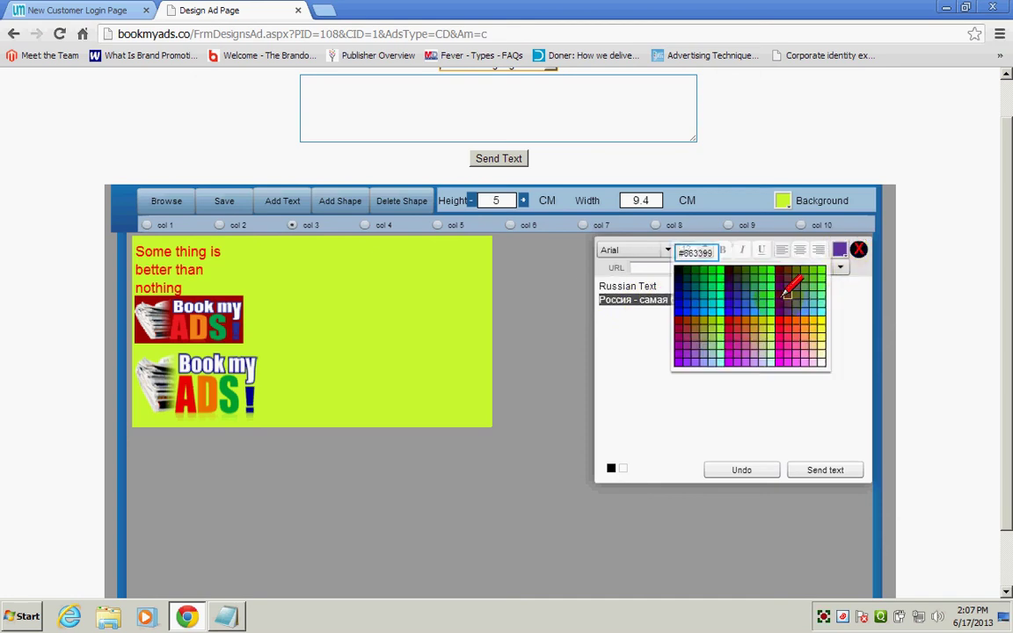
click(678, 312)
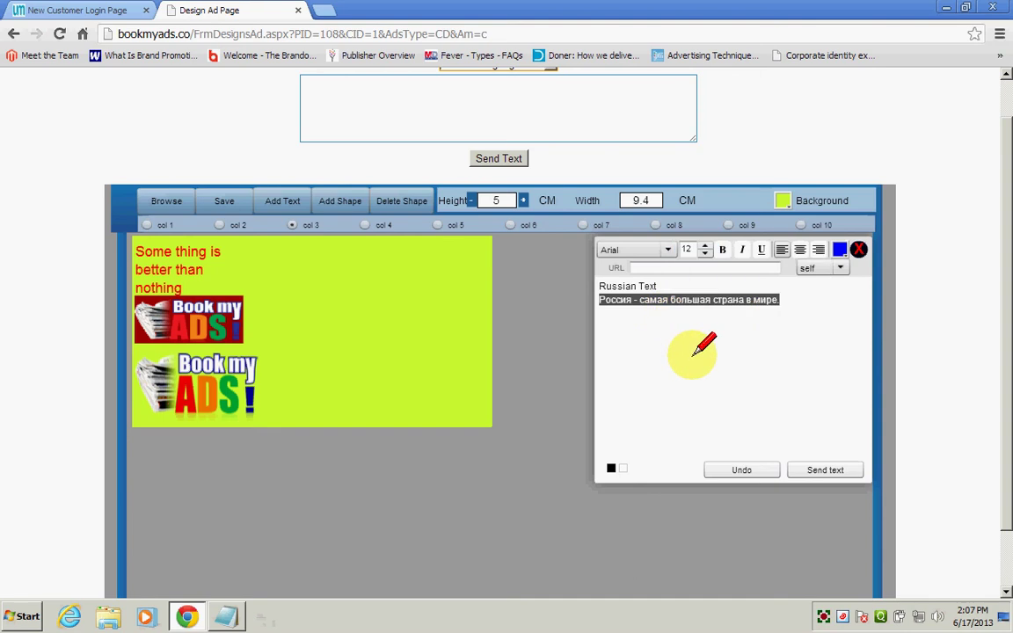
click(693, 355)
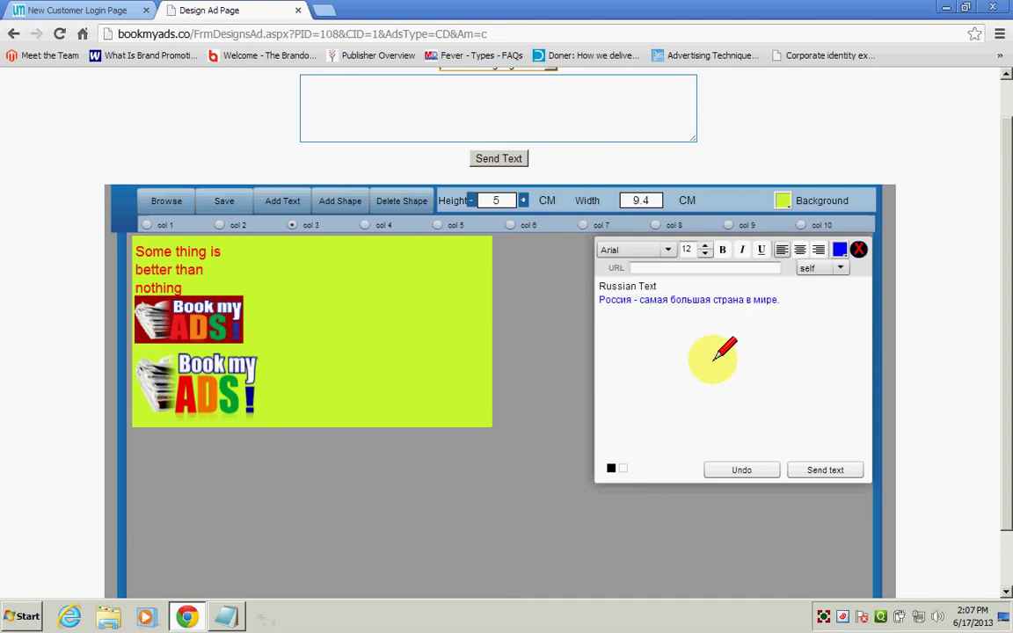
click(791, 469)
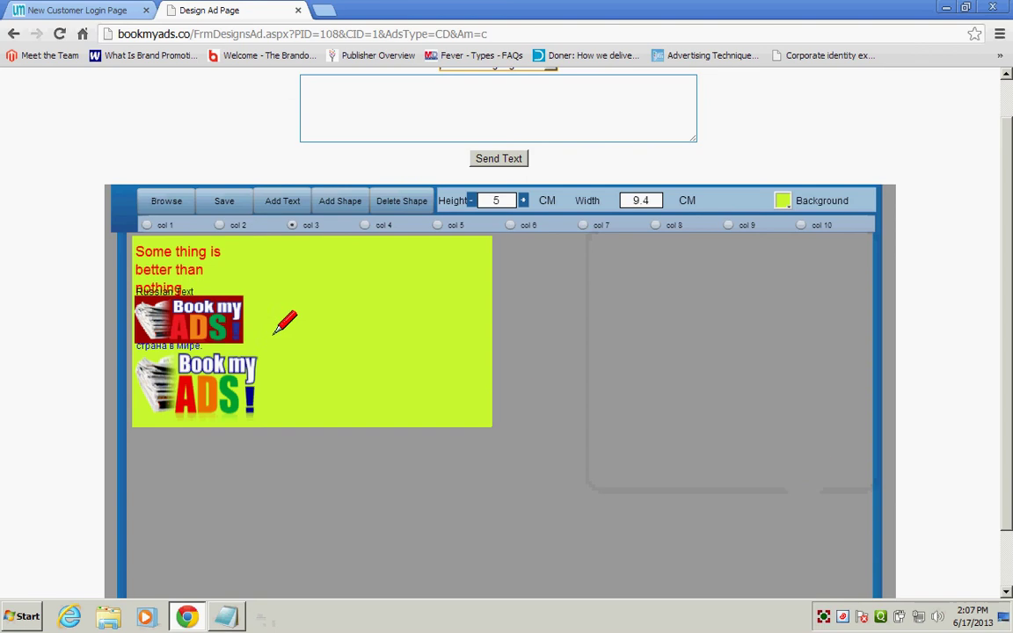
drag(220, 345, 497, 306)
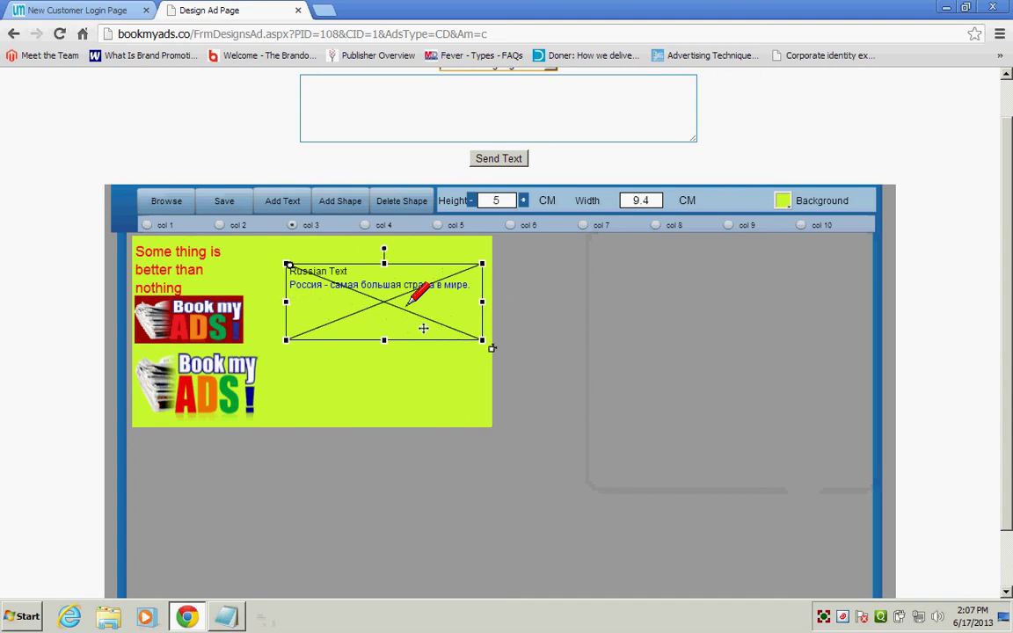
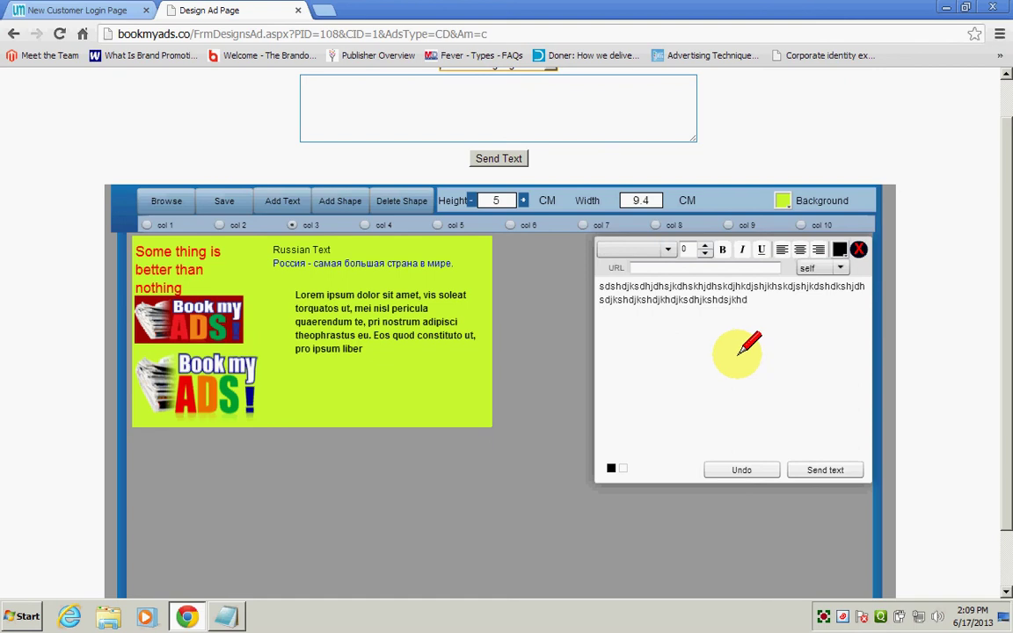
- Examine the Lipikaar typing tool's language choices and its How to Type help, and close both
scroll(747, 351, up, 1)
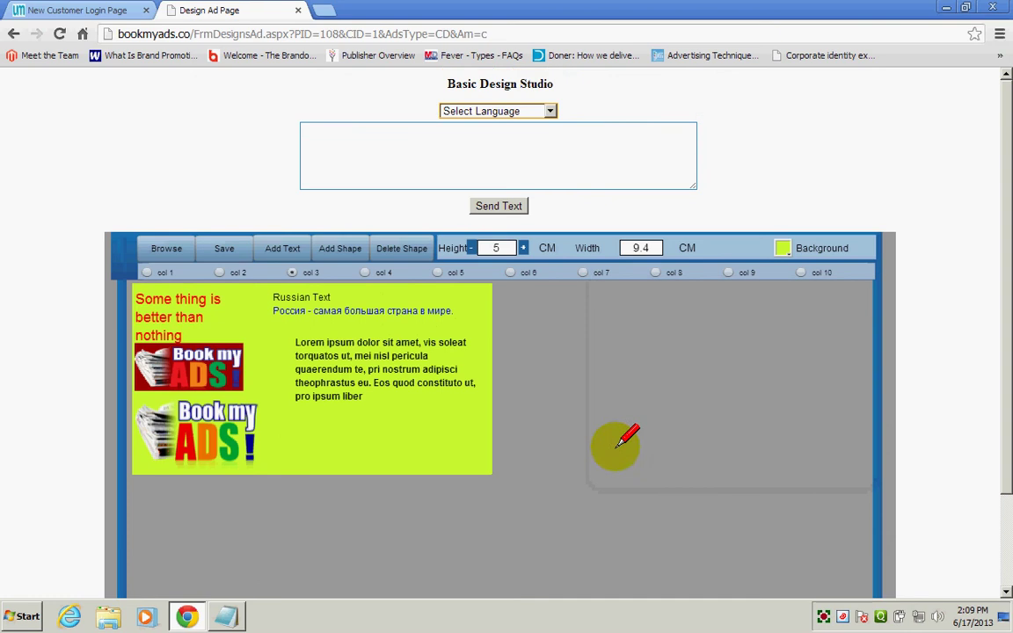
click(342, 138)
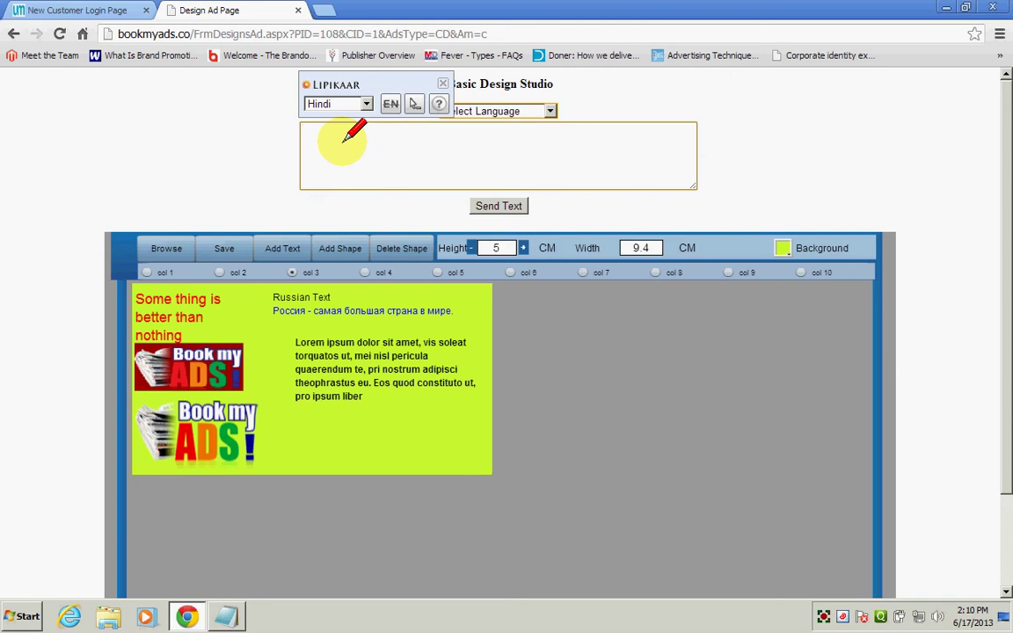
click(367, 104)
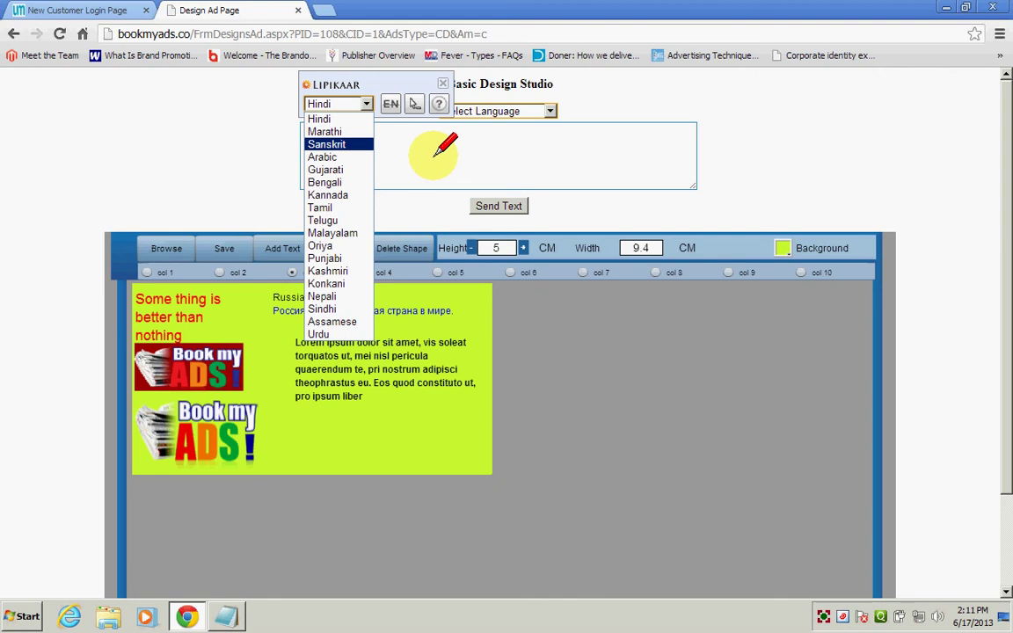
click(434, 155)
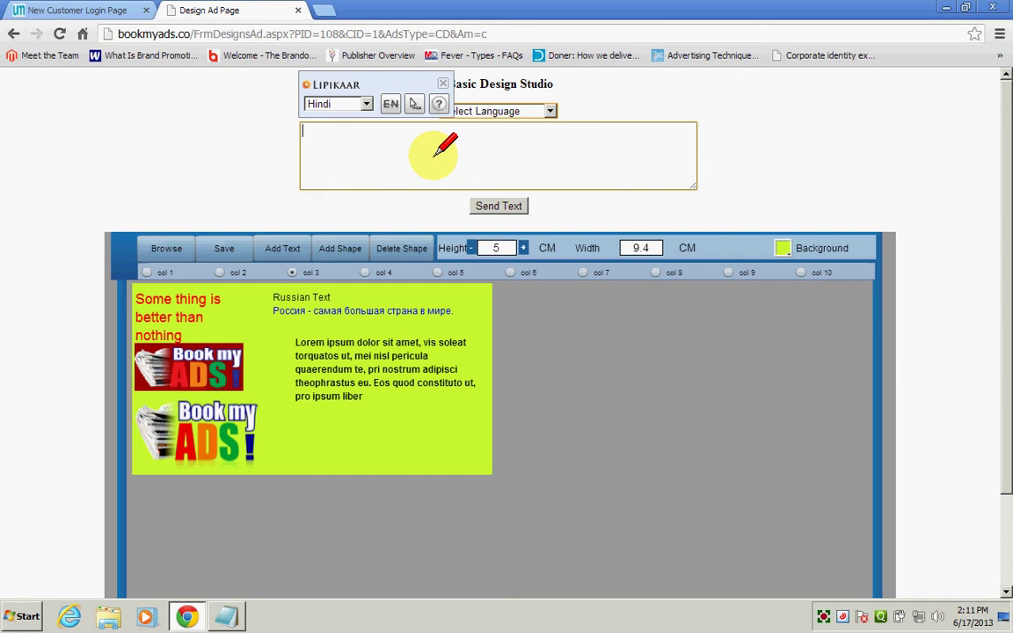
click(439, 104)
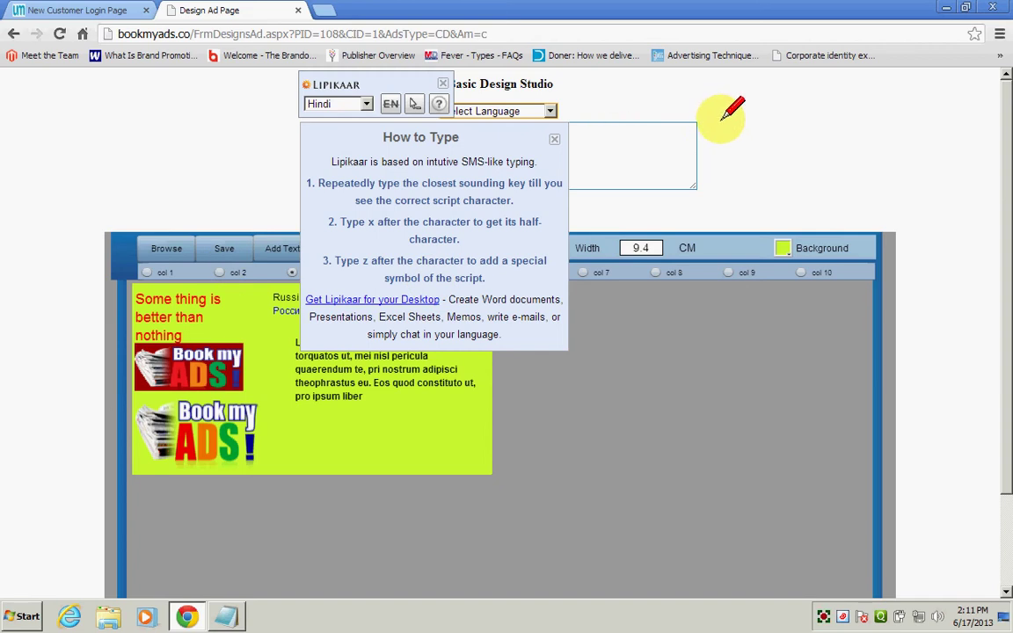
click(443, 83)
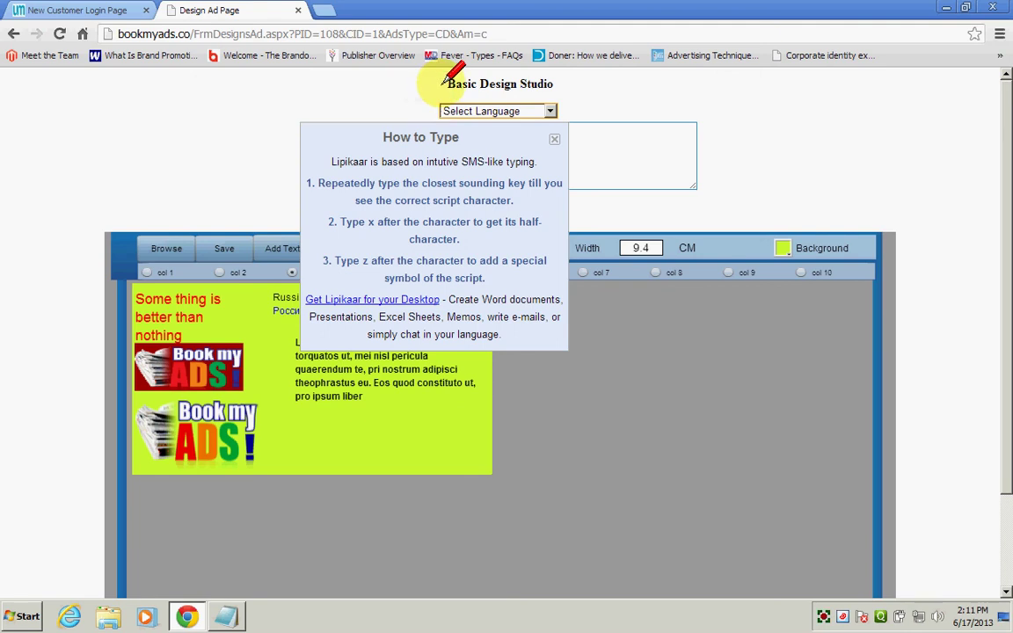
click(554, 138)
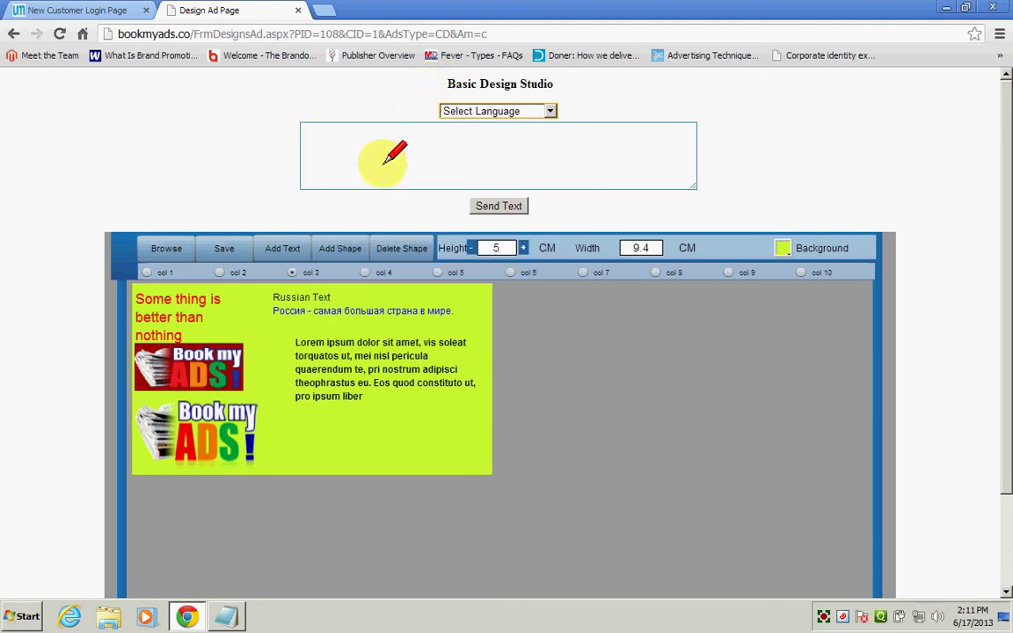
click(389, 161)
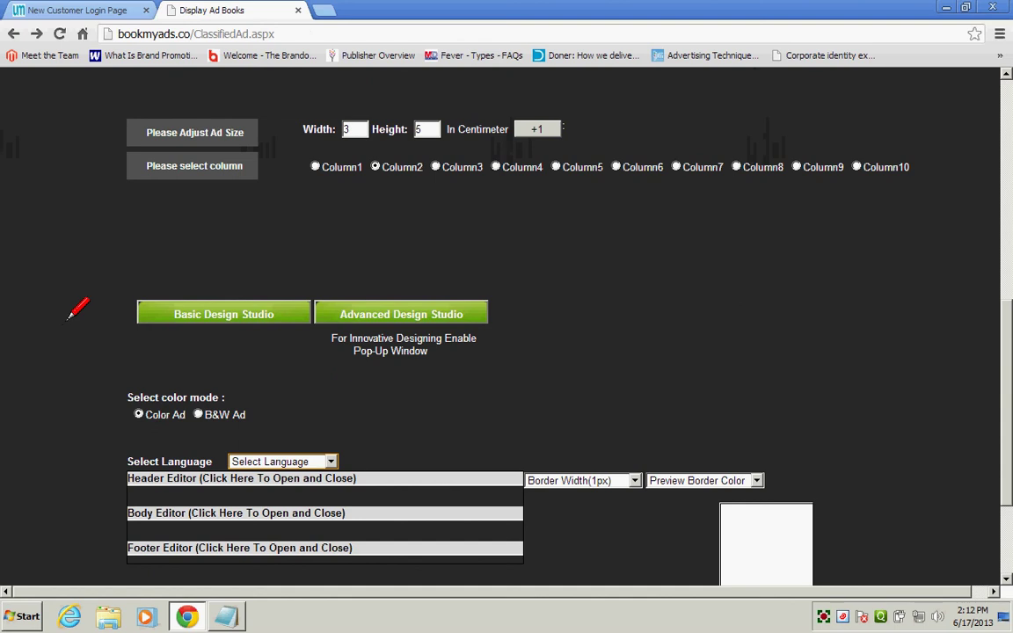
- Open the Advanced Design Studio for the classified display ad
click(405, 310)
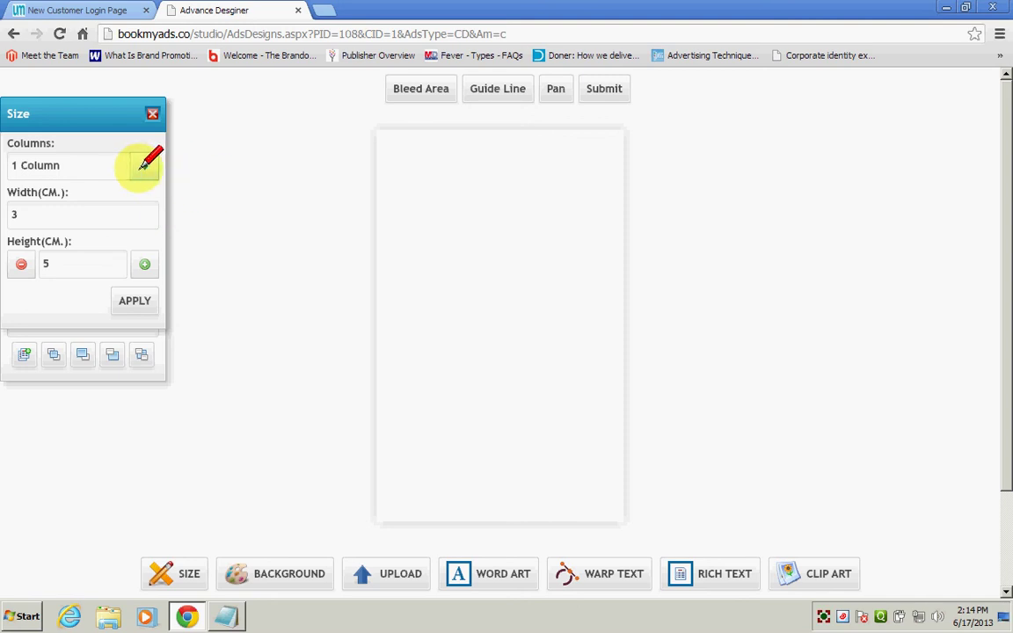
- Resize the blank ad to two columns with a height of 8 cm
click(144, 164)
mouse_move(151, 196)
mouse_down()
mouse_move(151, 242)
mouse_move(152, 190)
mouse_up()
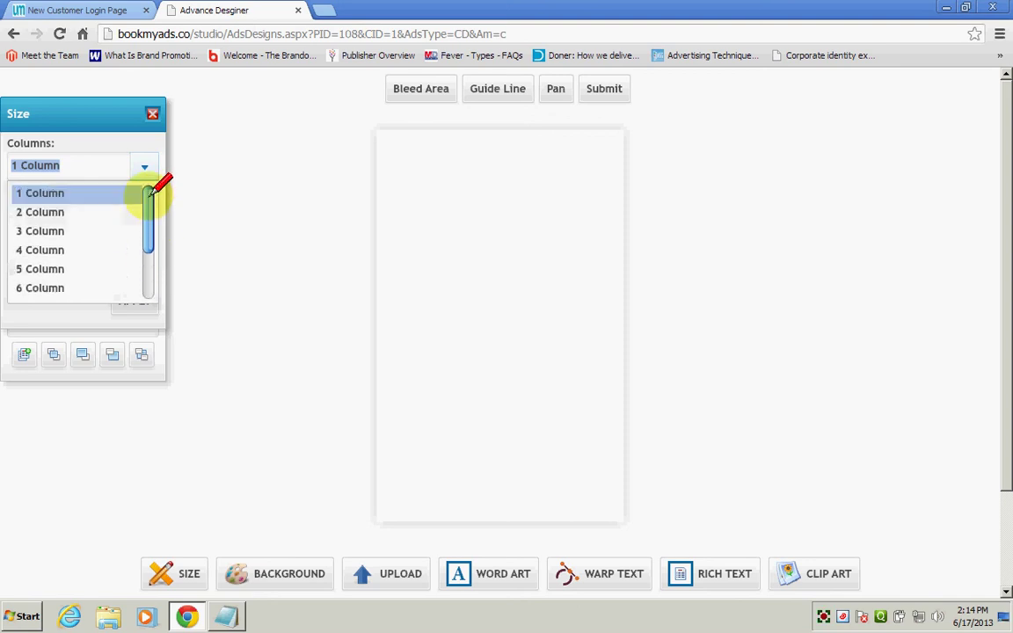
click(68, 210)
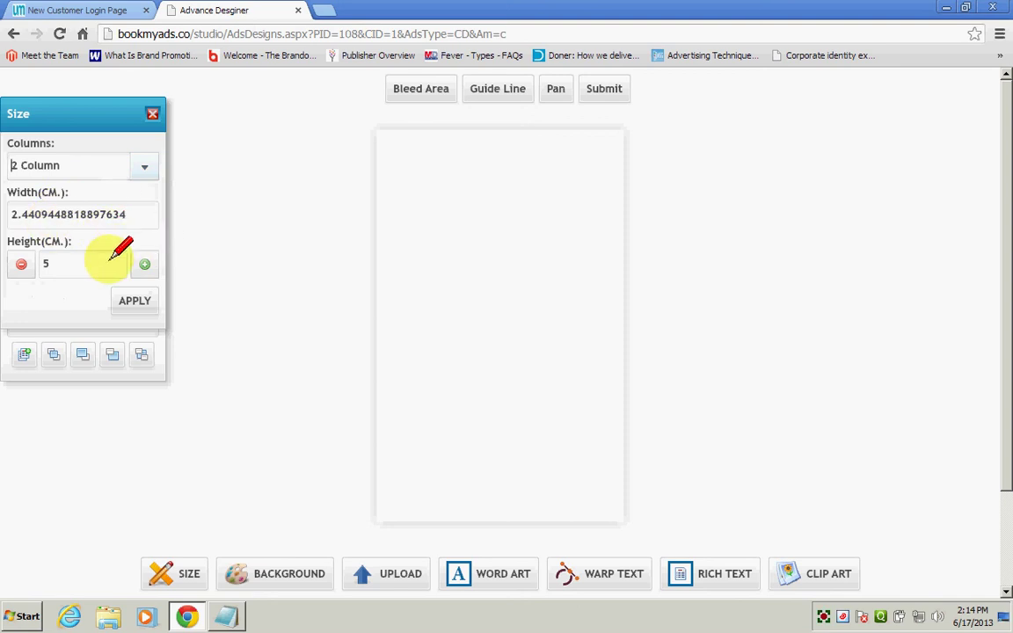
click(135, 299)
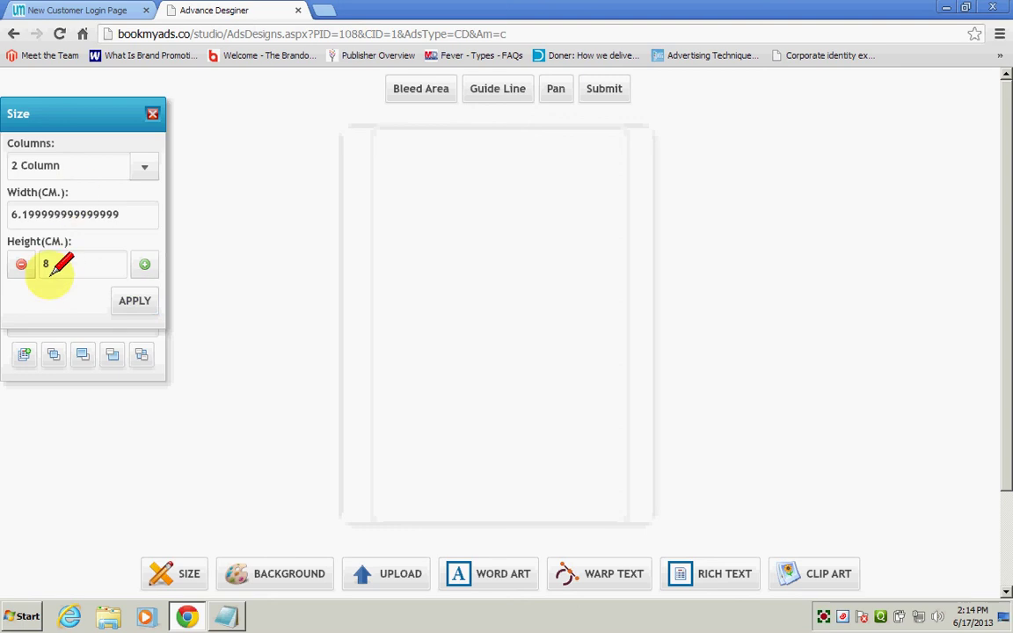
- Widen the blank ad to four columns
click(140, 167)
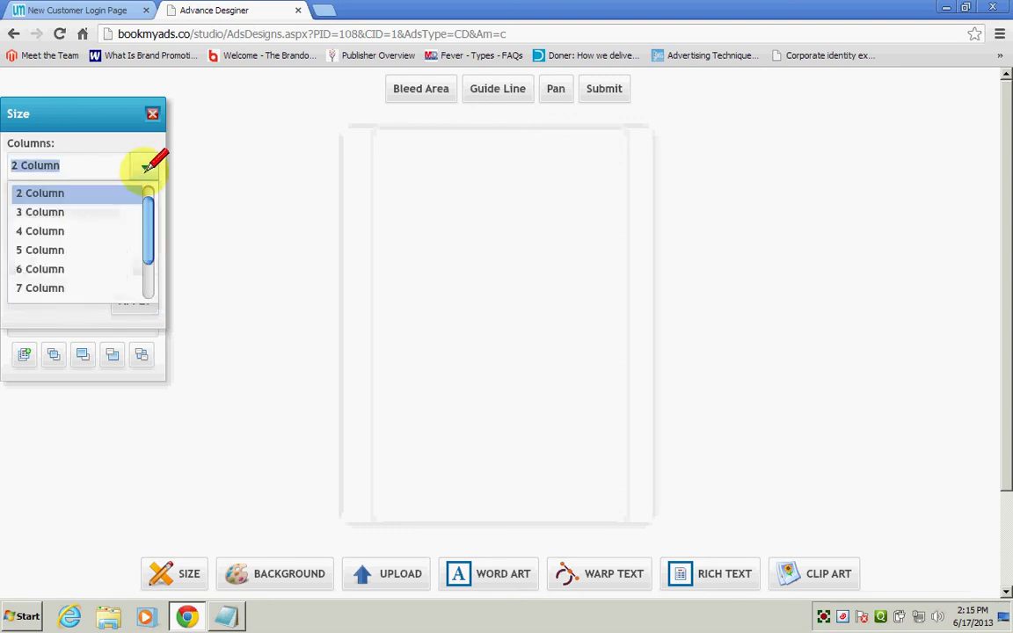
click(88, 228)
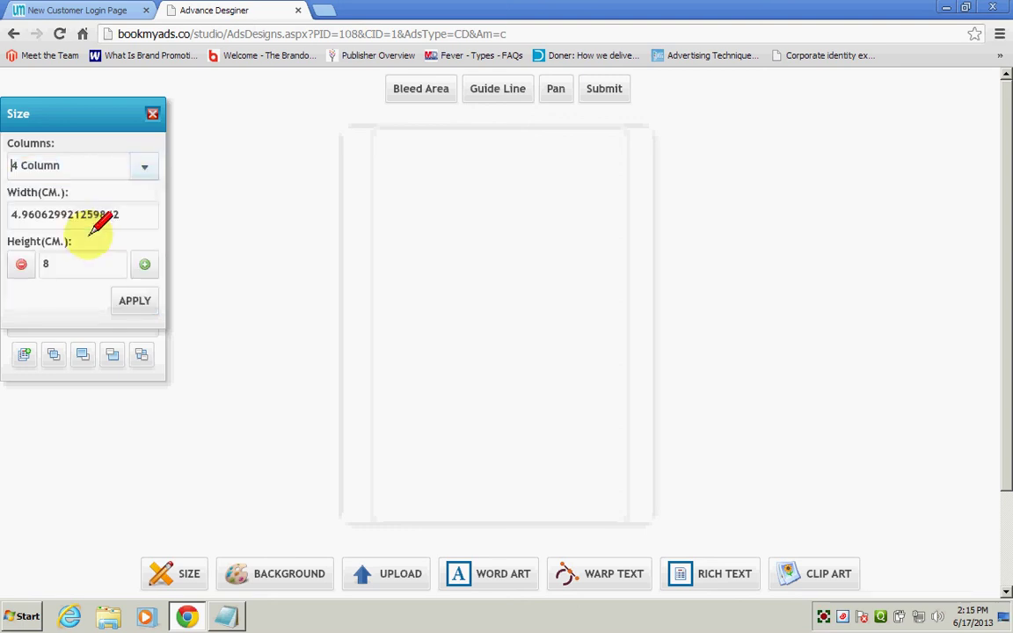
click(134, 299)
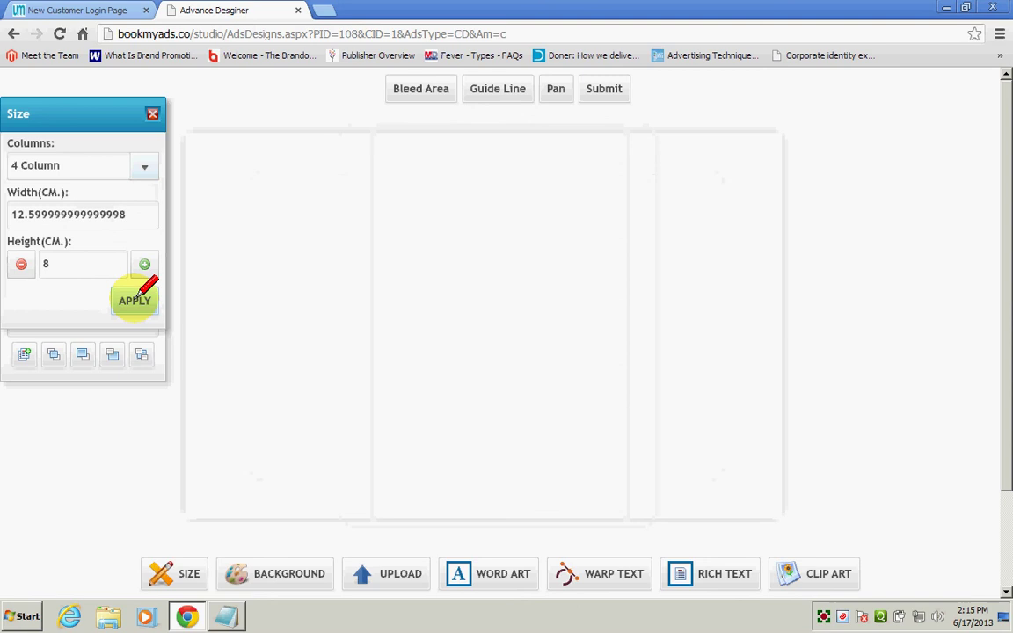
- Resize the blank ad to one column with a height of 5 cm
click(145, 163)
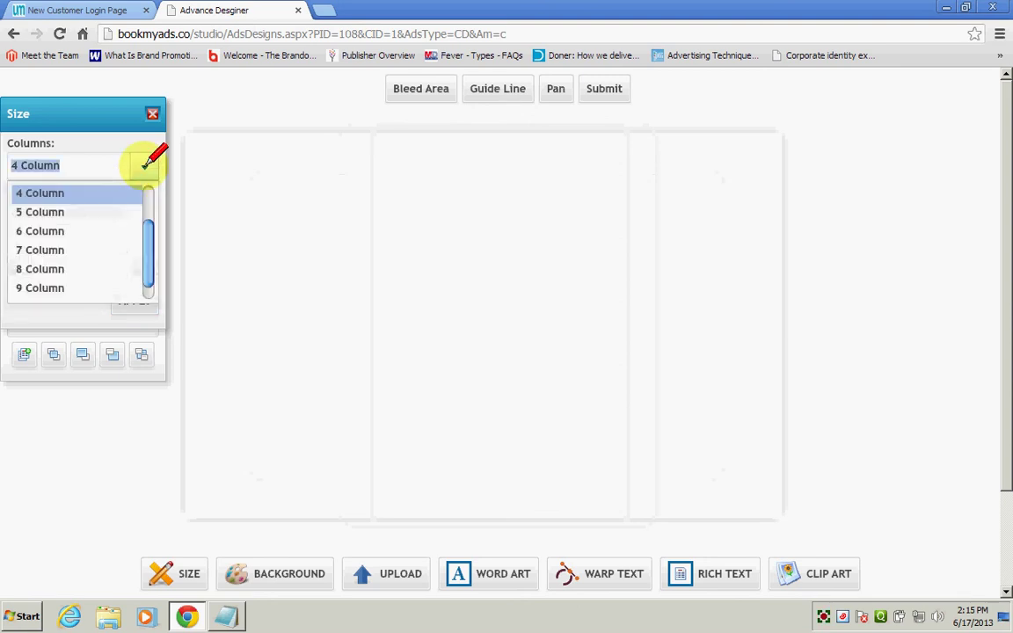
drag(146, 249, 150, 203)
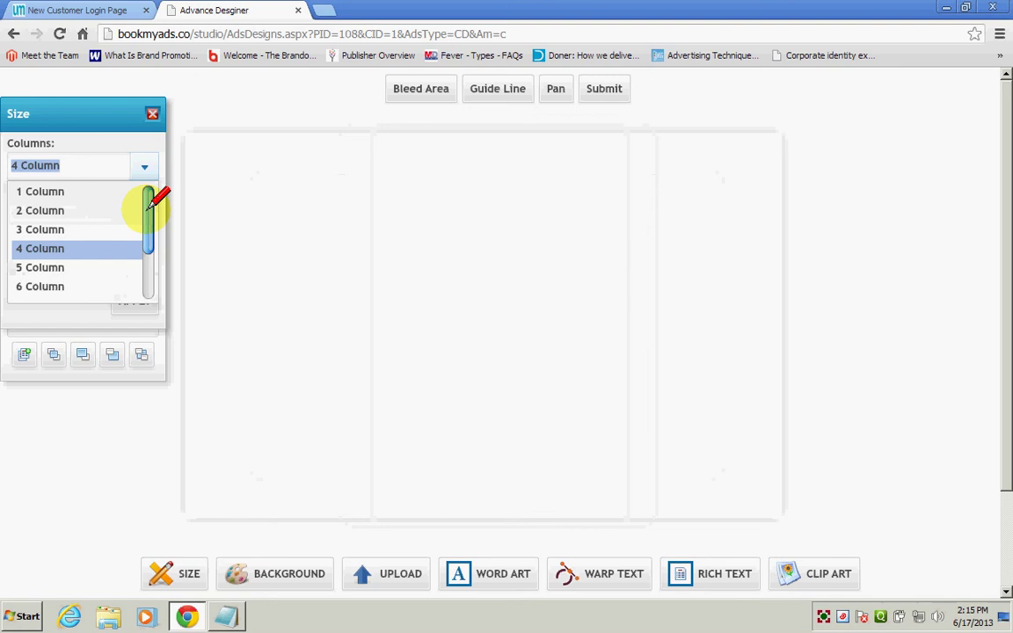
click(84, 188)
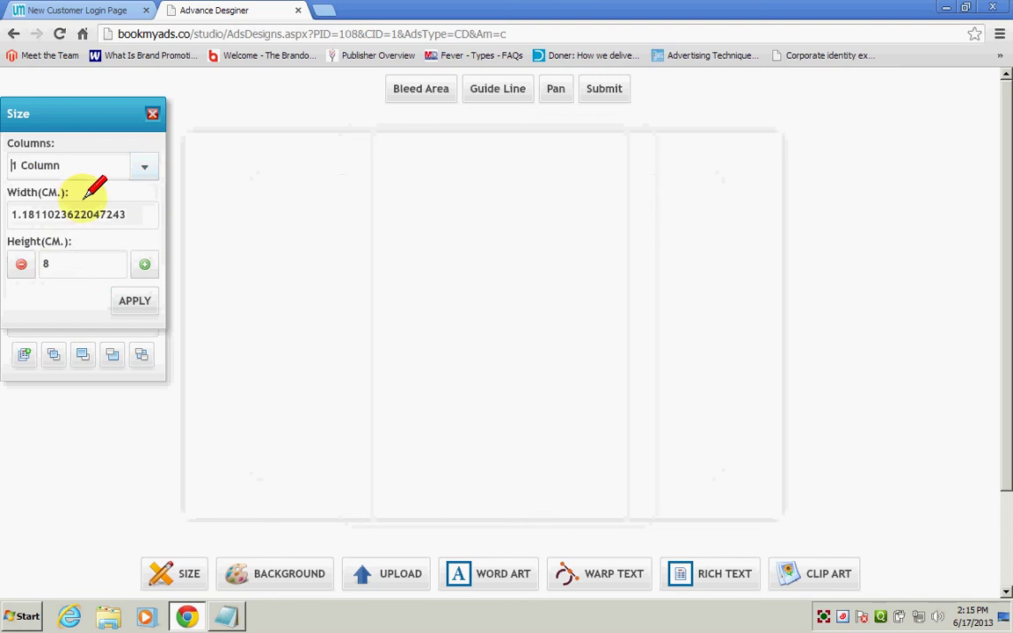
click(22, 263)
click(134, 297)
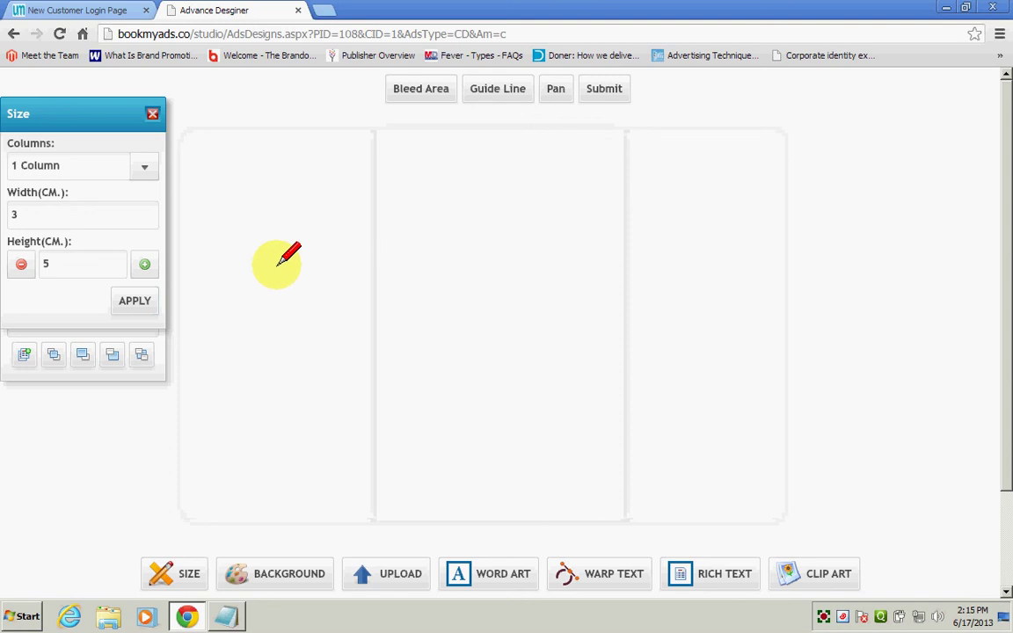
- Fill the ad background with the solid green colour 01DF14 and uncover the whole ad
click(290, 573)
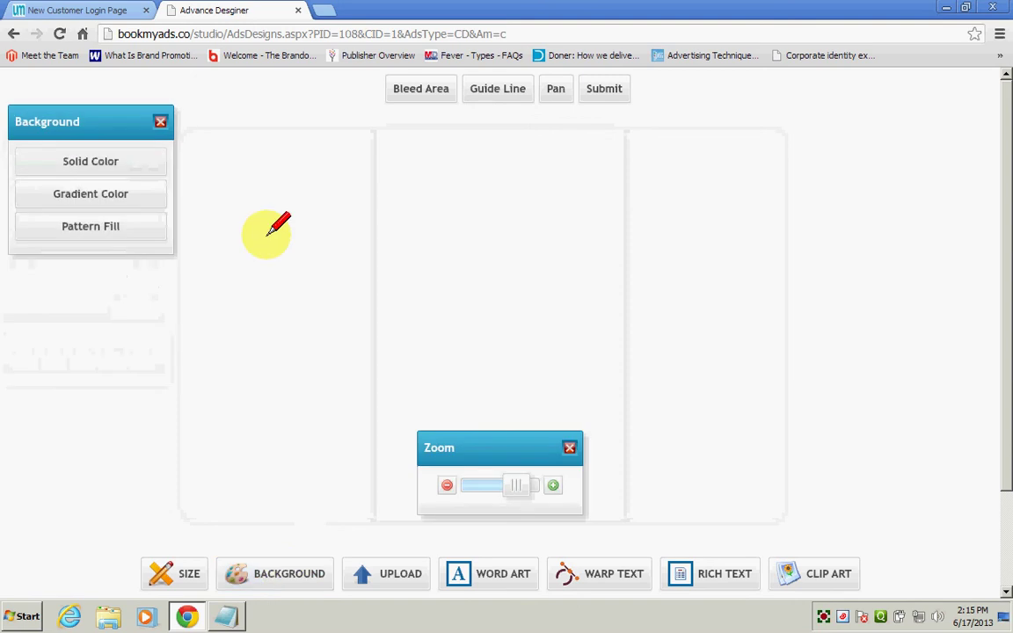
click(136, 161)
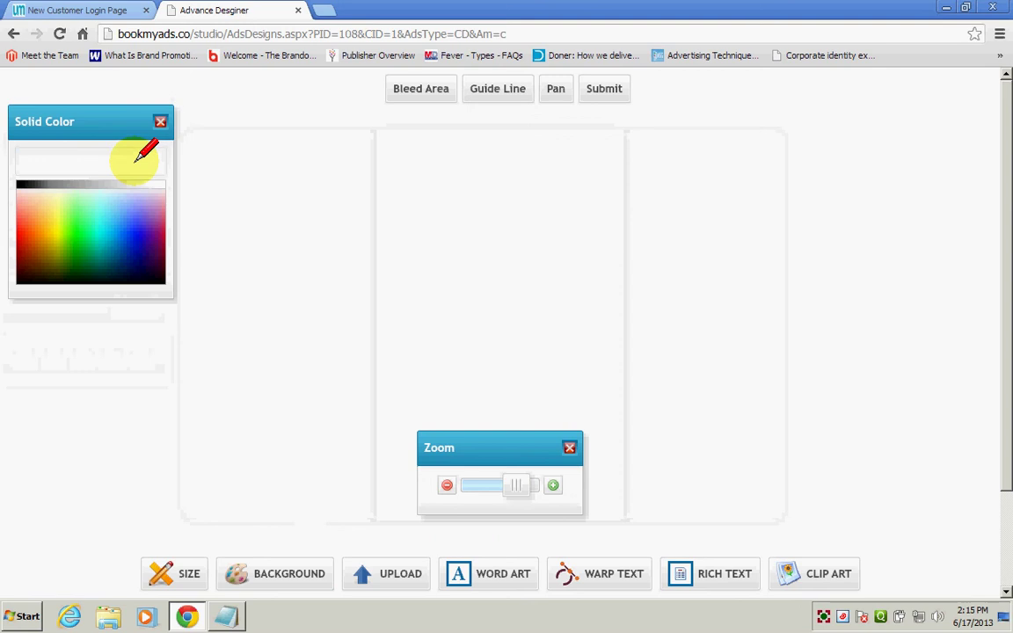
click(160, 121)
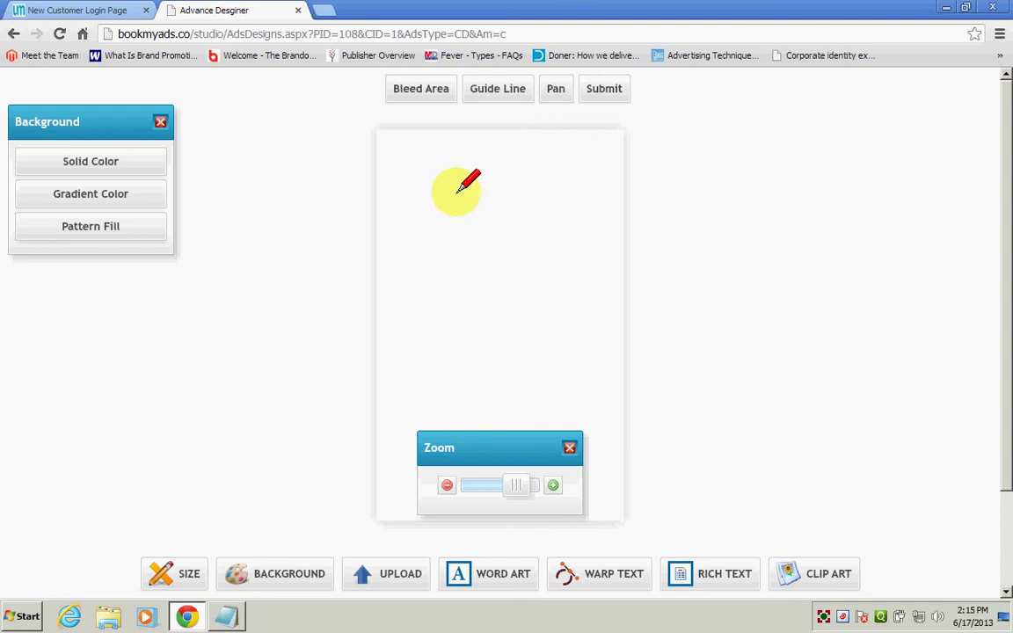
click(110, 161)
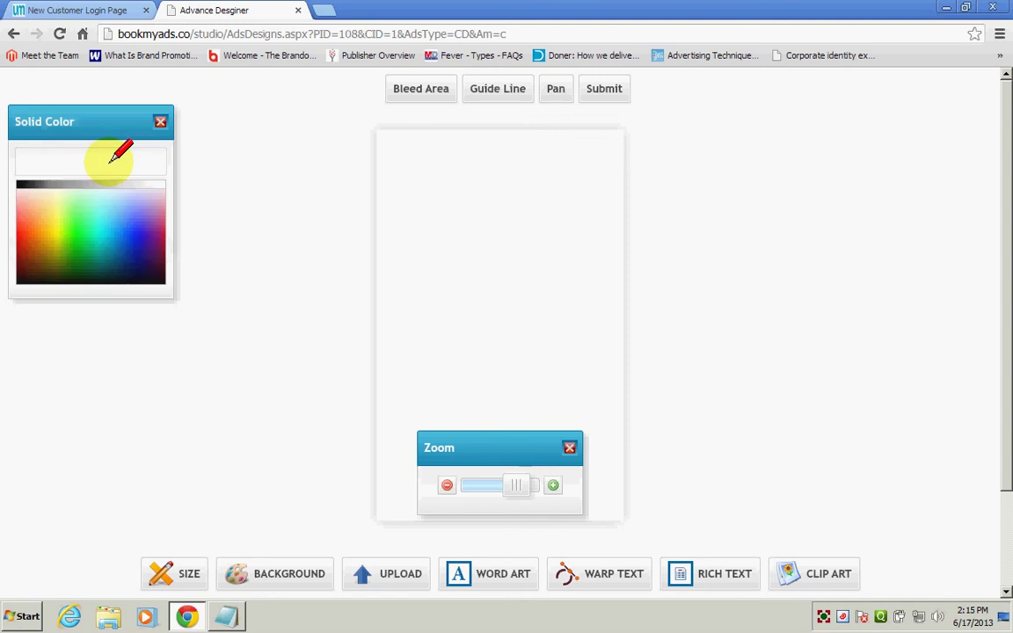
click(86, 230)
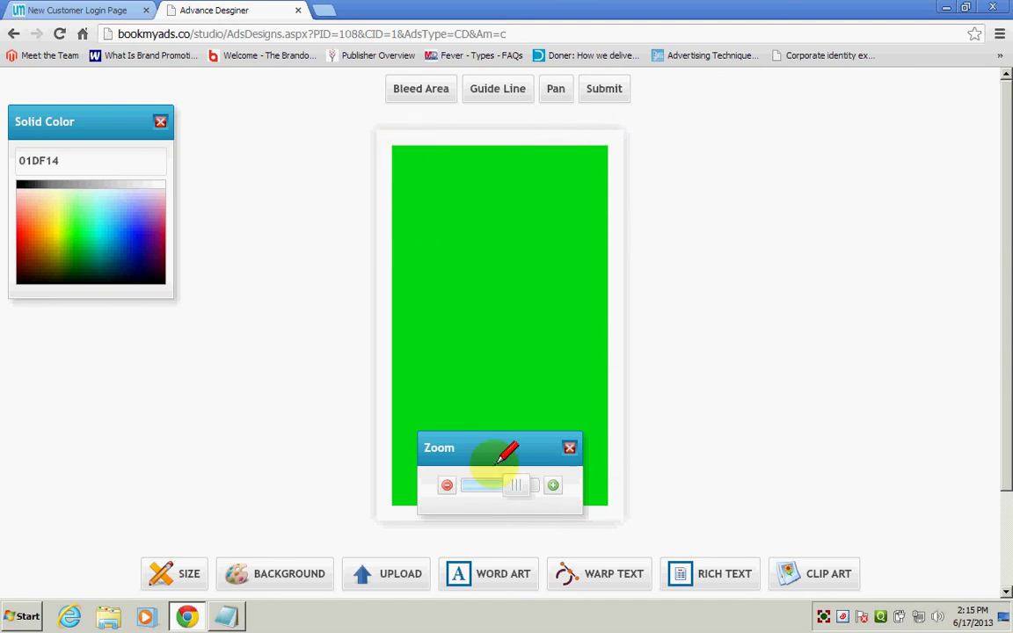
drag(473, 446, 788, 447)
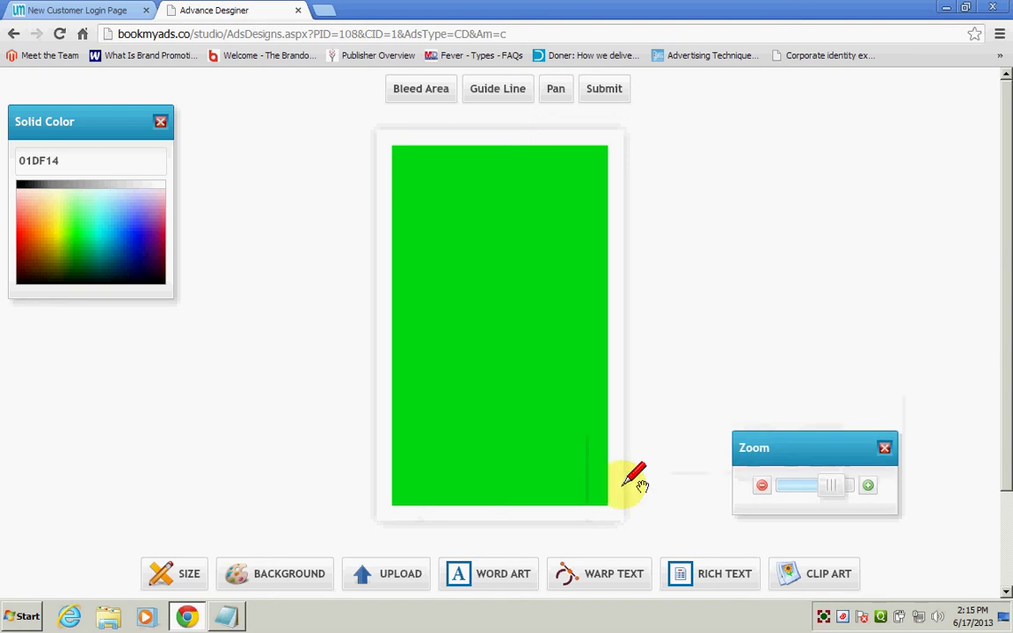
- Apply a linear gradient to the ad background with a brown start colour and a bright green end colour
click(160, 121)
click(118, 194)
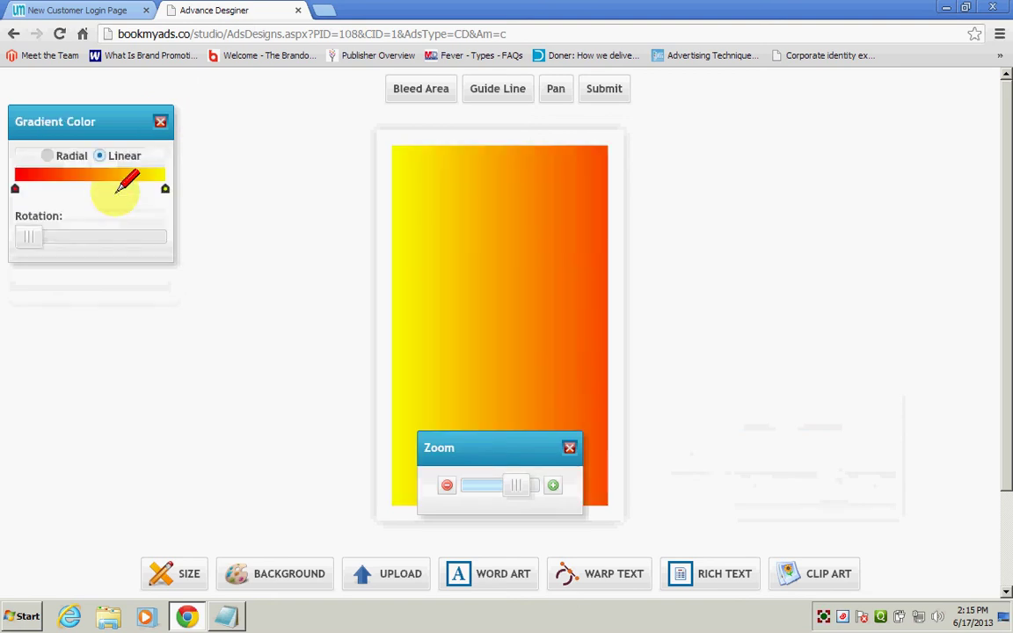
click(15, 187)
click(45, 142)
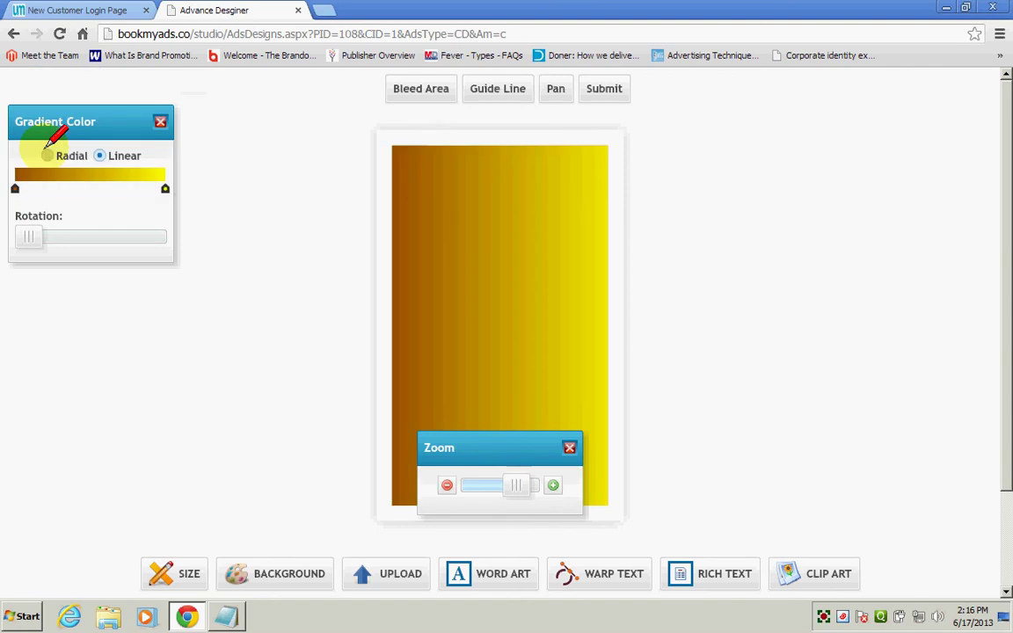
click(165, 187)
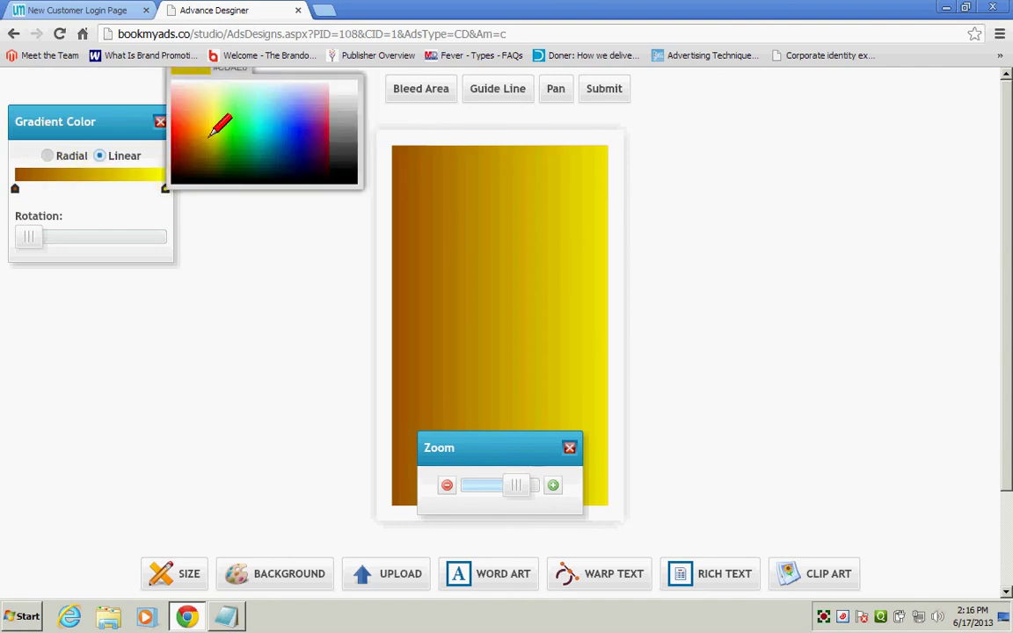
click(230, 117)
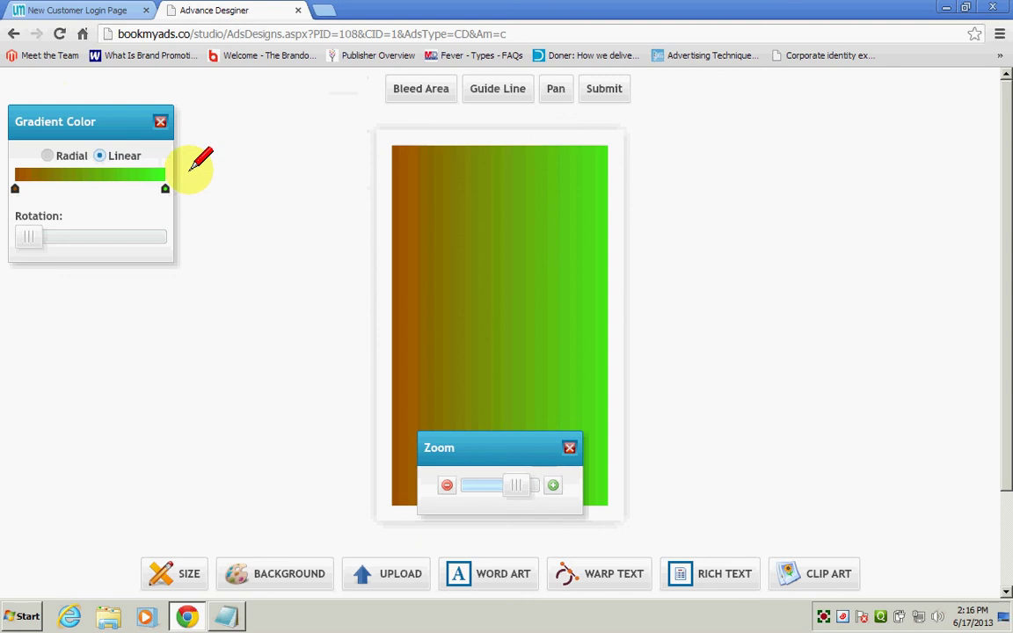
- Bring both gradient stops together near the middle for a hard brown-green edge and rotate the gradient into a diagonal
drag(14, 187, 59, 187)
drag(163, 188, 86, 188)
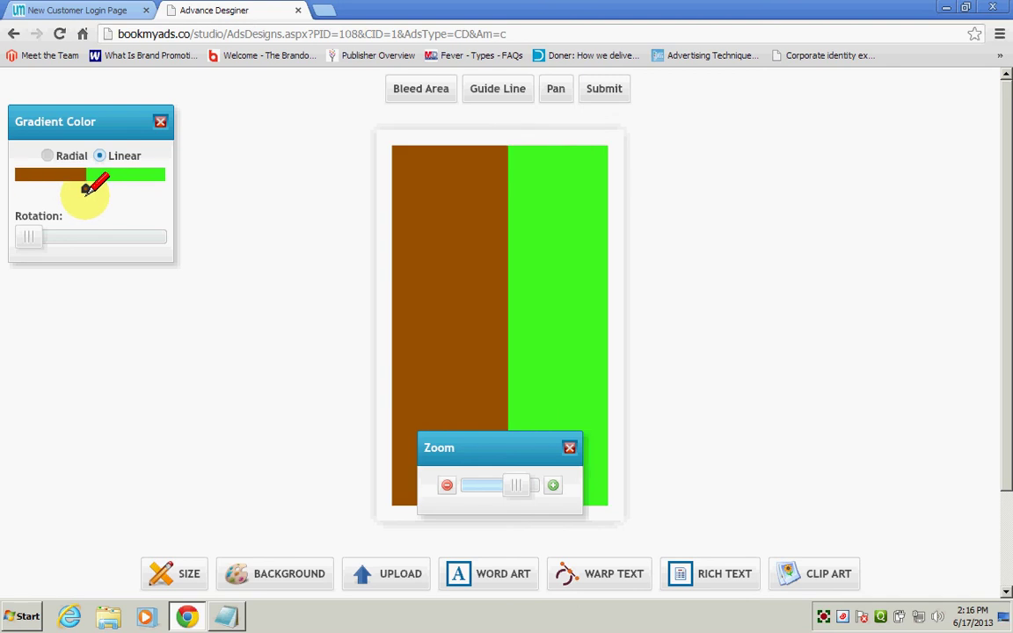
drag(29, 236, 77, 235)
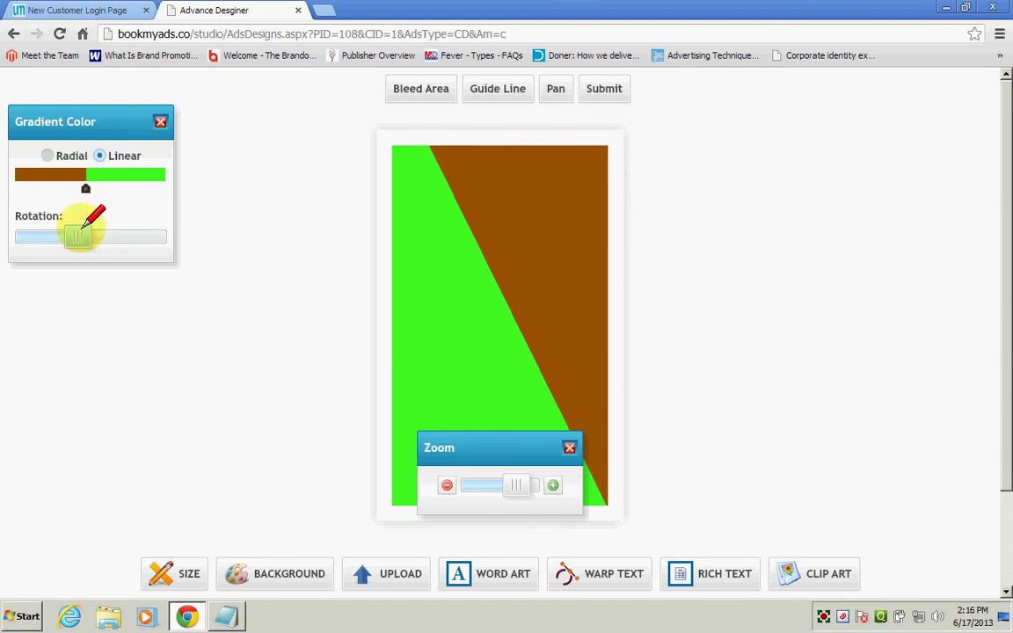
drag(490, 445, 828, 445)
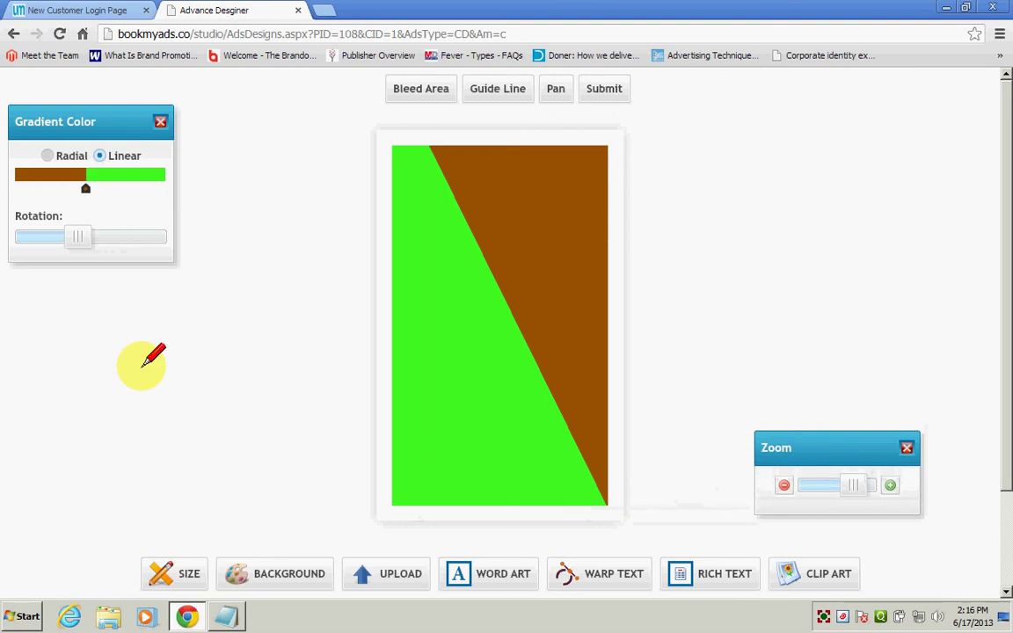
- Fill the ad background with a pattern made from the Book my ADS logo, using the VJA - Shortcut file on the Desktop
click(160, 121)
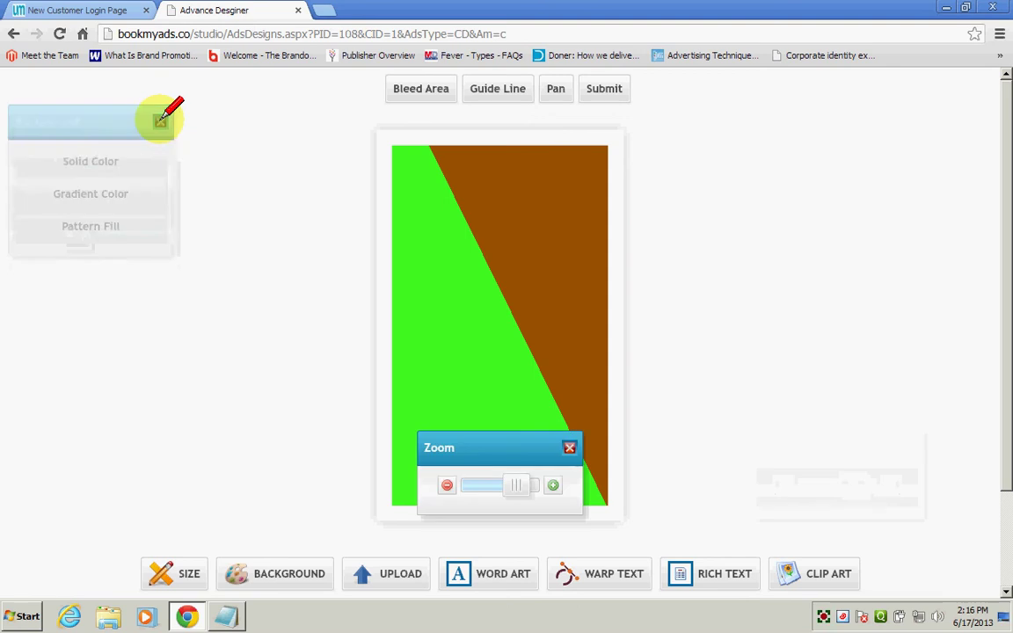
click(98, 222)
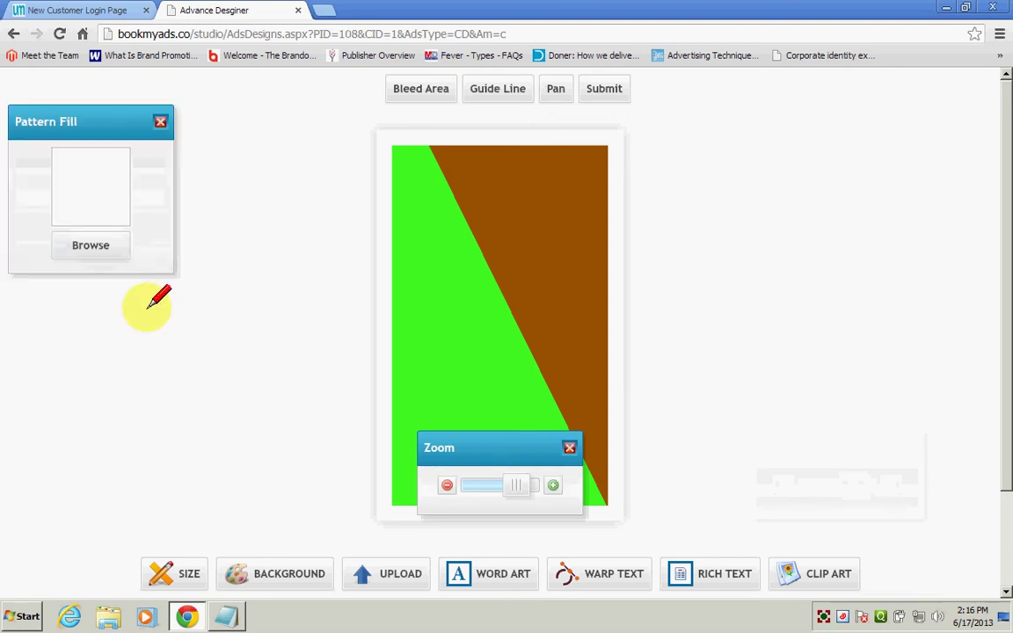
click(91, 245)
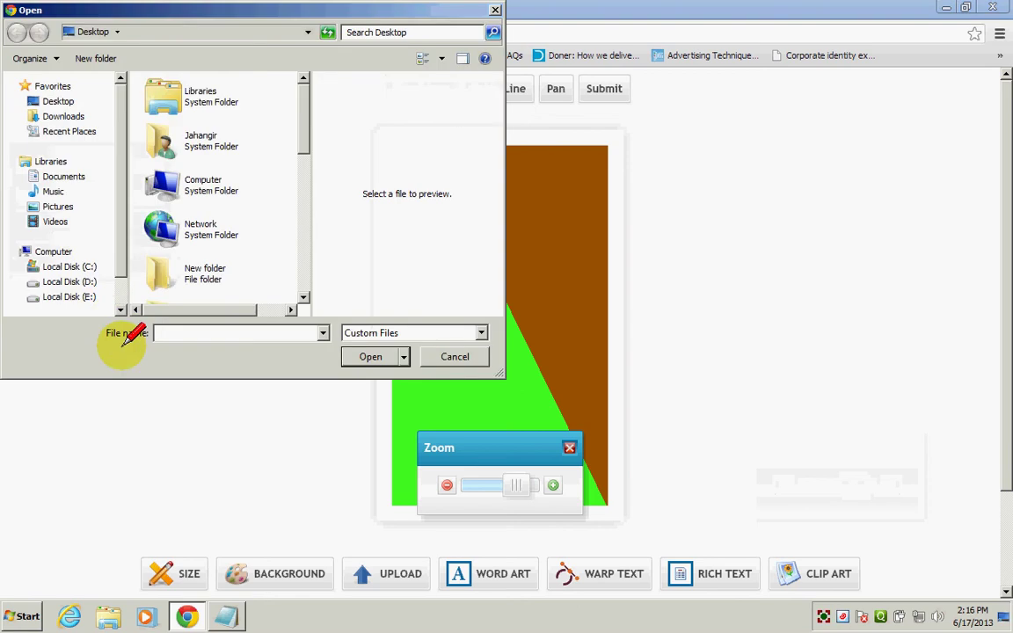
click(303, 296)
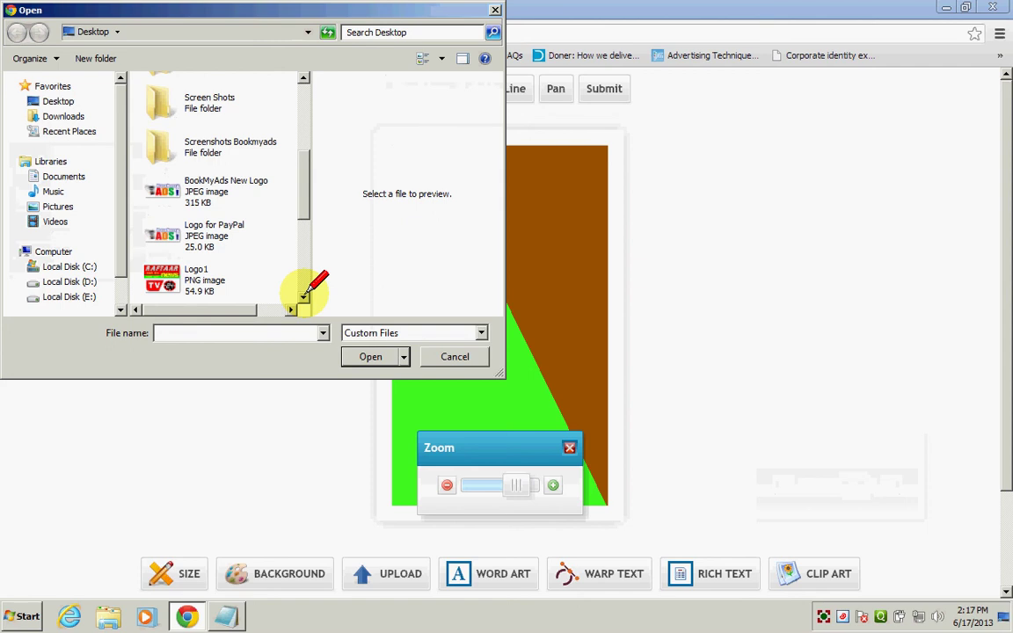
click(303, 296)
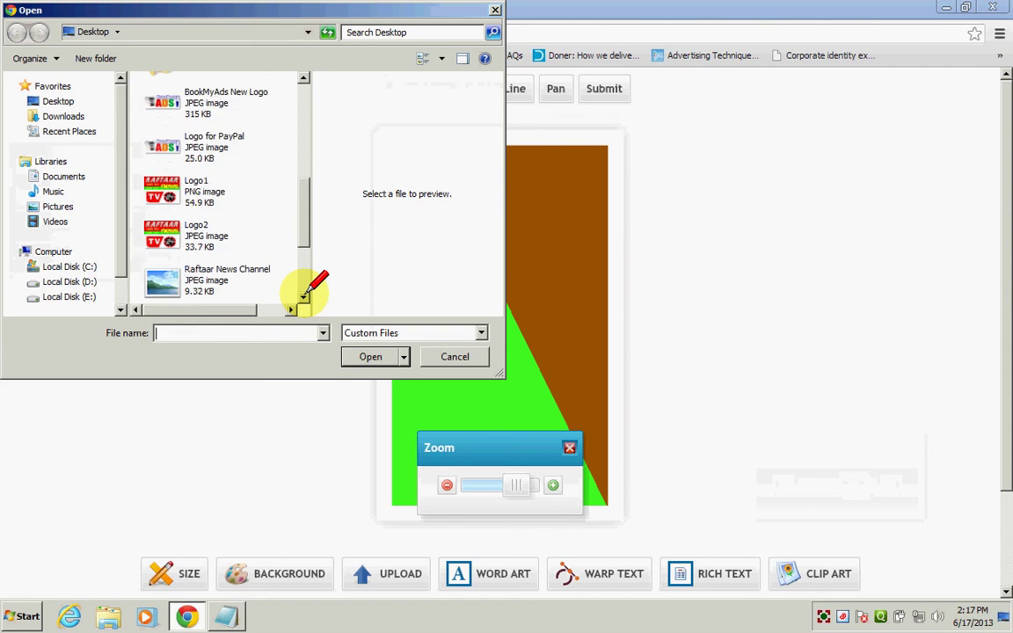
click(304, 296)
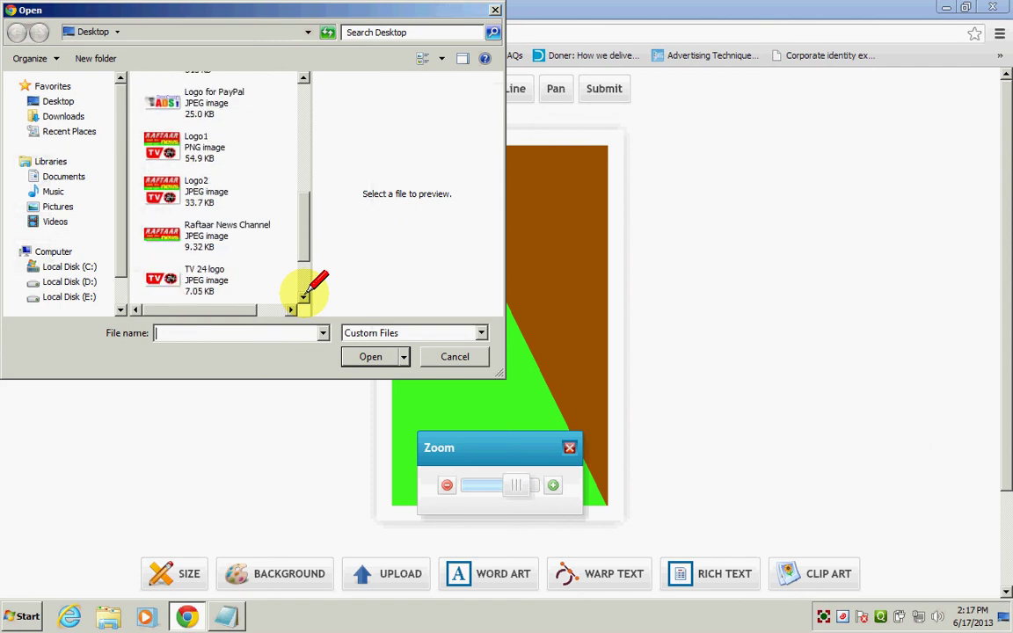
click(303, 296)
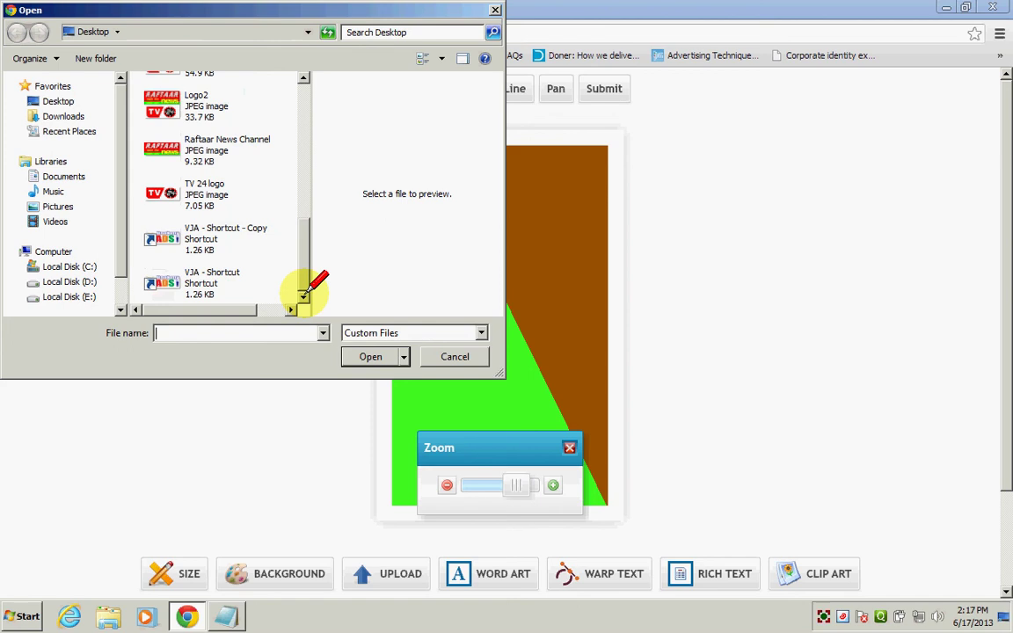
double_click(169, 278)
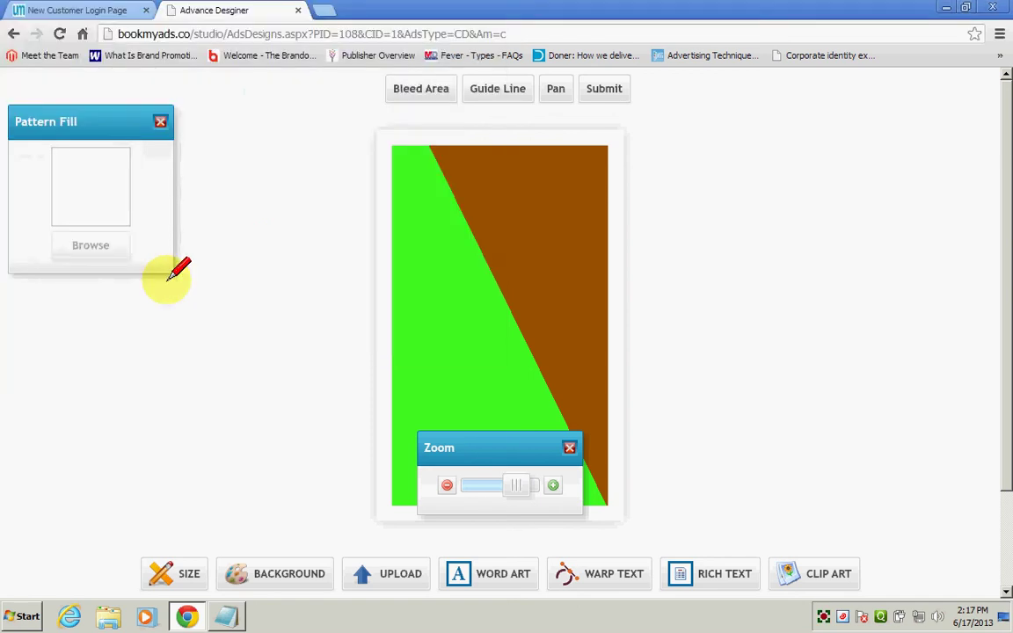
drag(479, 443, 826, 444)
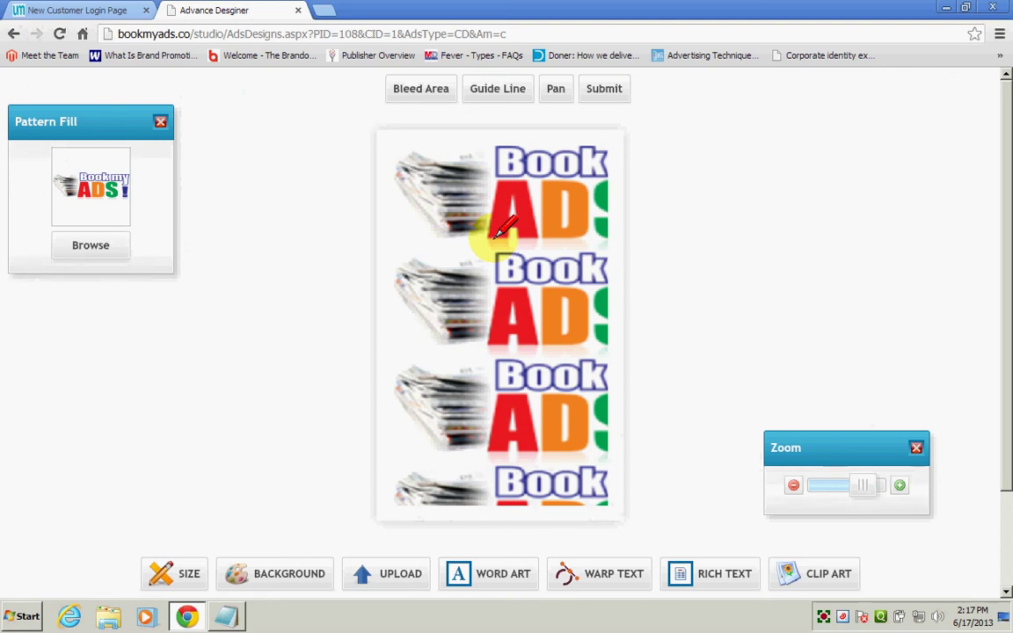
click(160, 121)
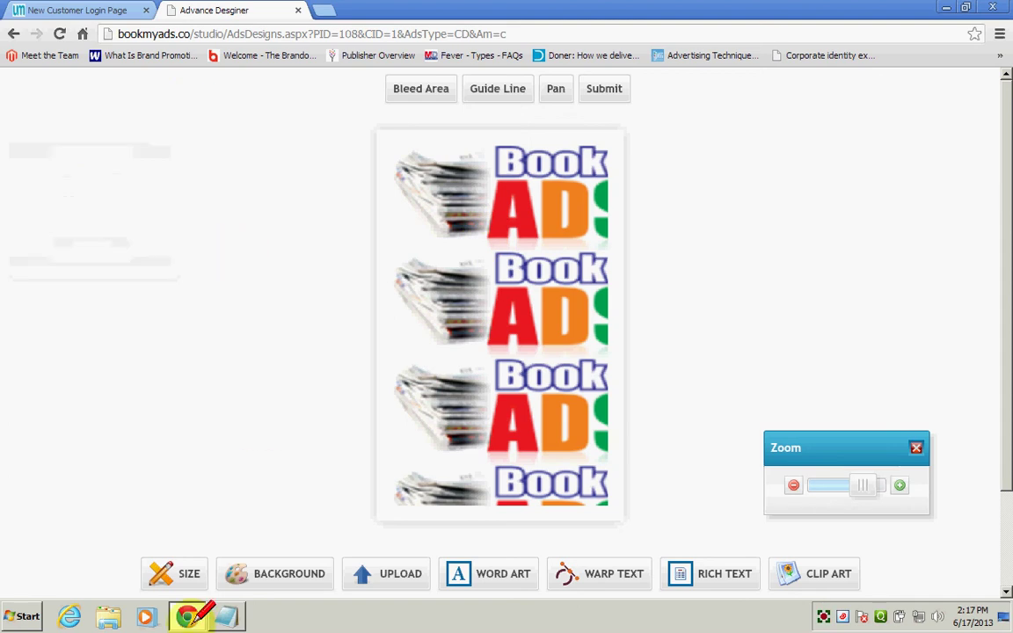
- Fill the ad background with the solid bright green colour 2DFF16
click(296, 582)
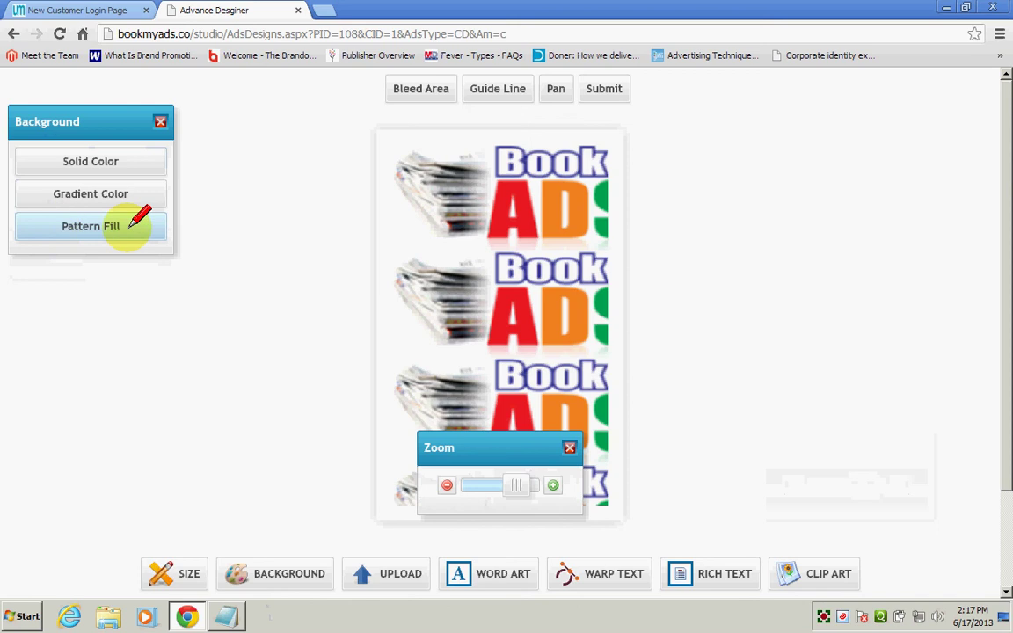
click(123, 157)
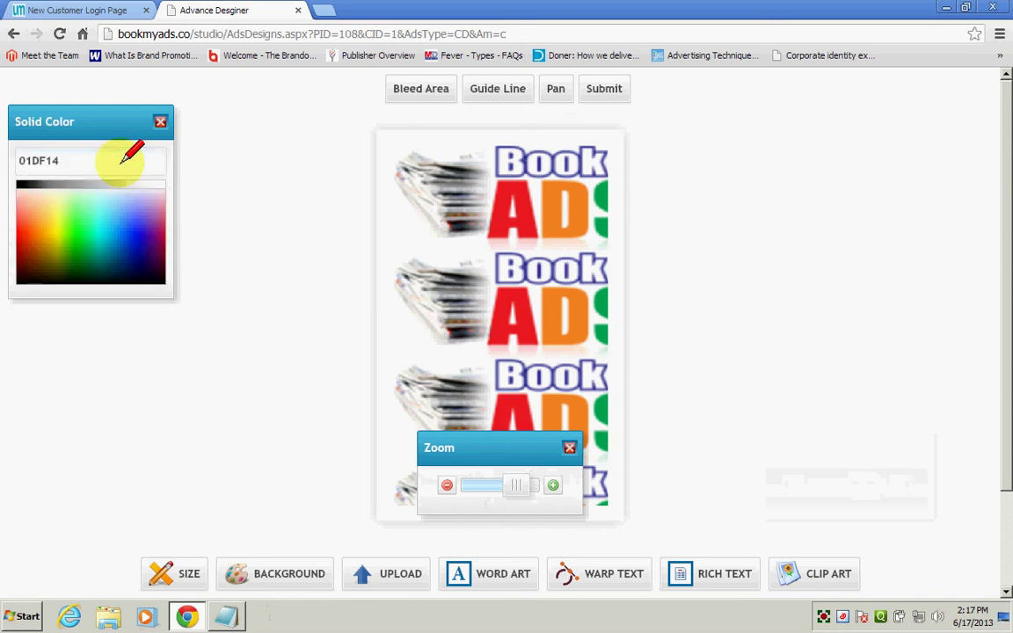
click(76, 225)
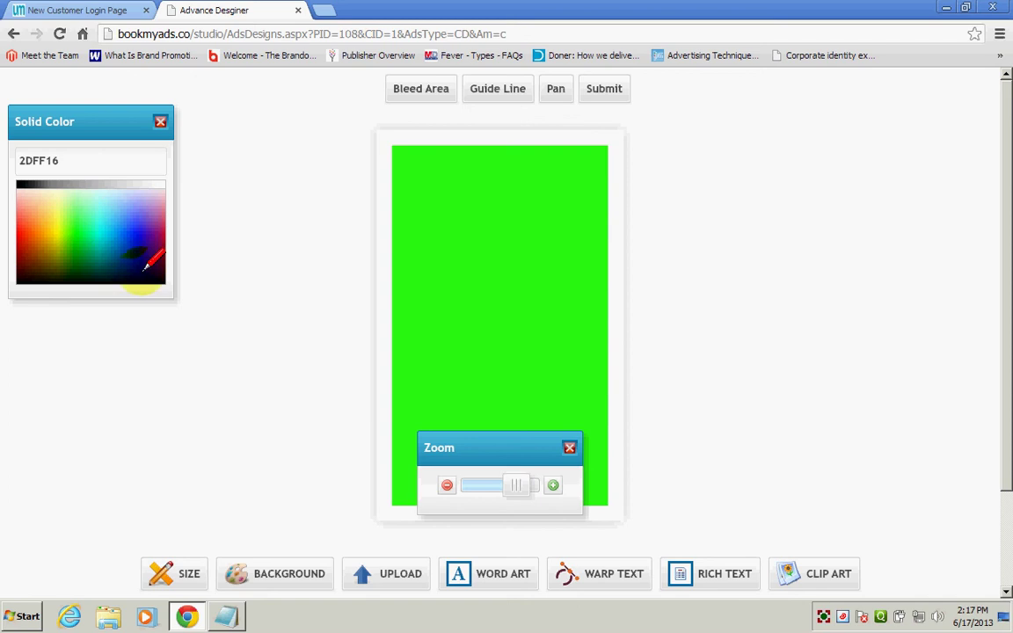
click(160, 122)
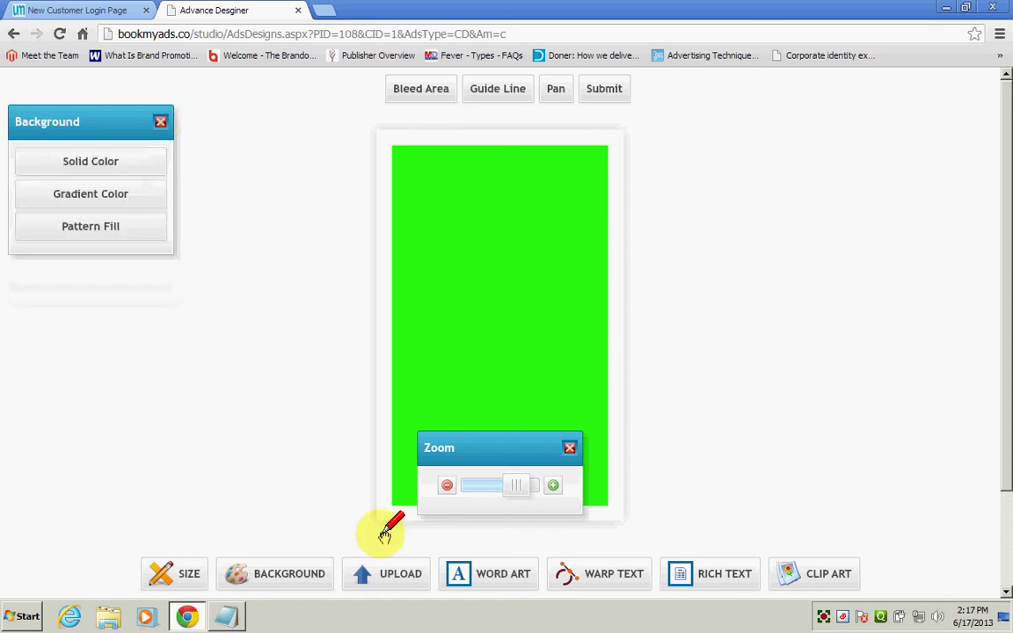
- Try to upload the Desert image from the Sample Pictures folder in Public Pictures into the ad
click(387, 567)
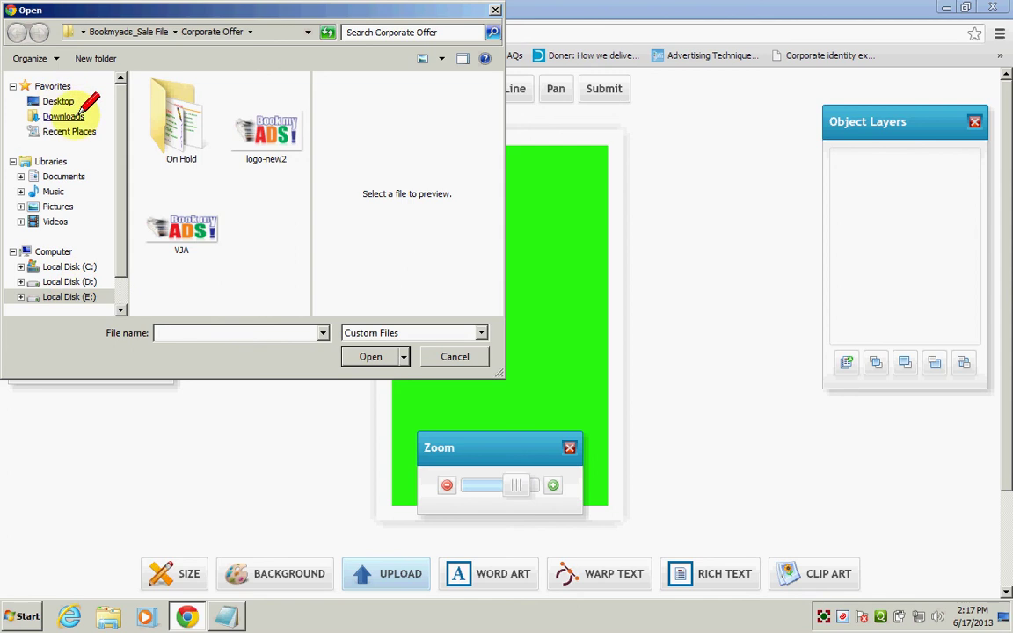
click(60, 205)
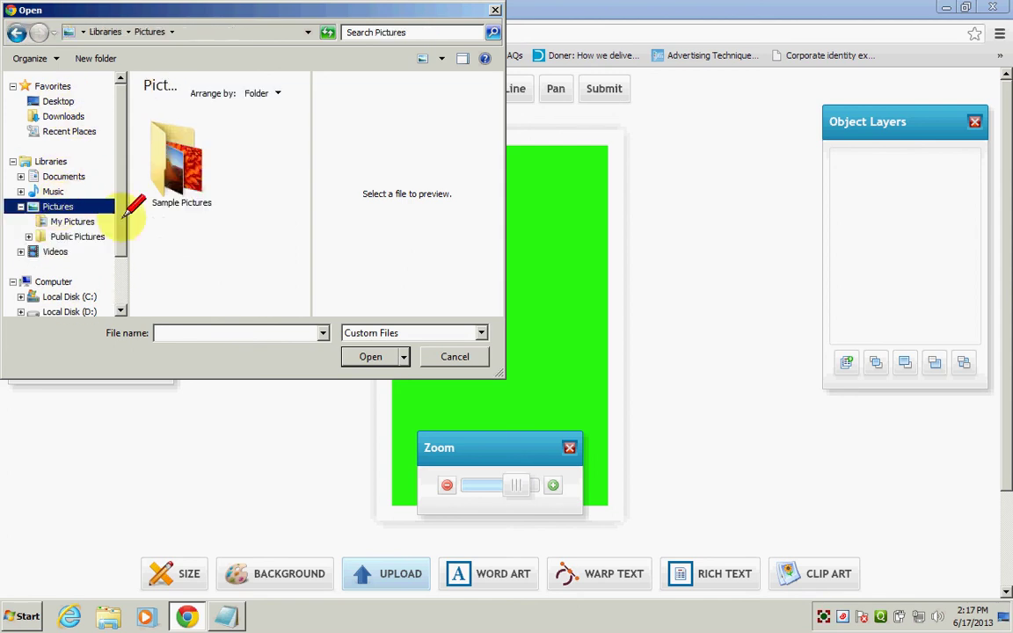
click(71, 220)
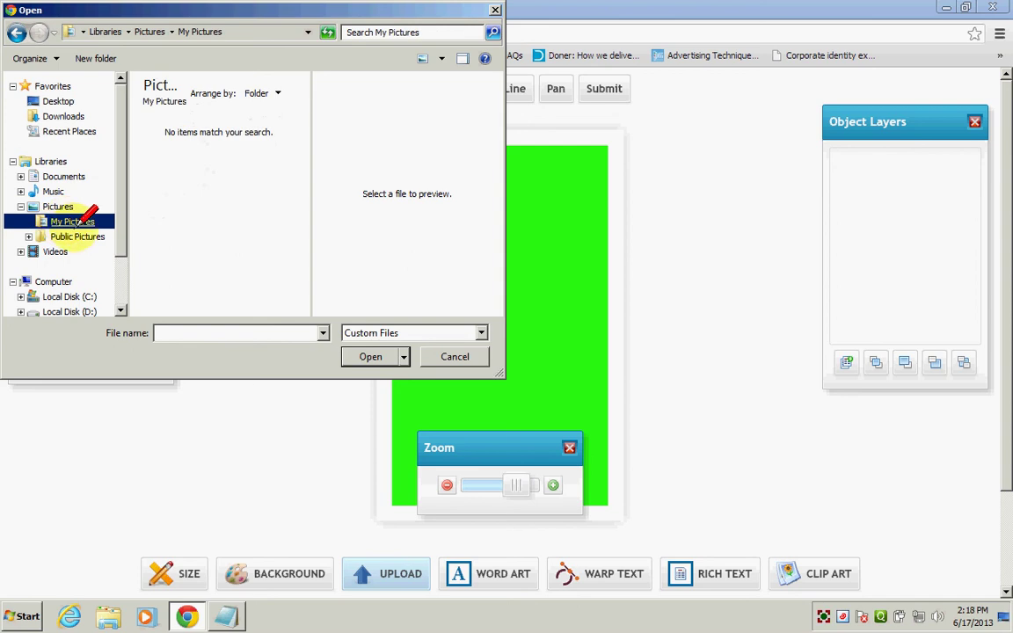
click(78, 234)
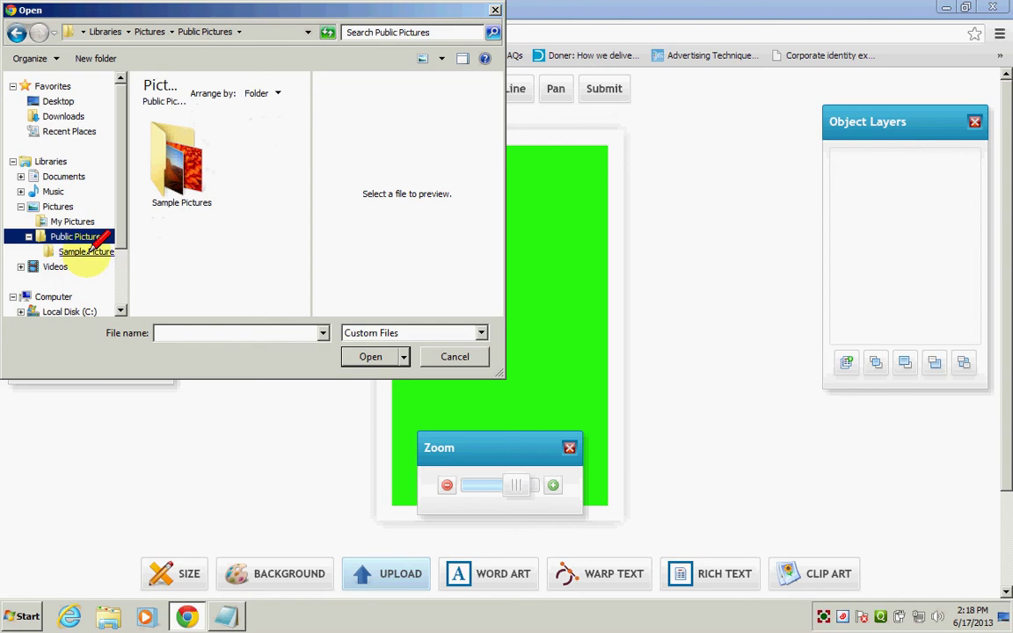
double_click(182, 167)
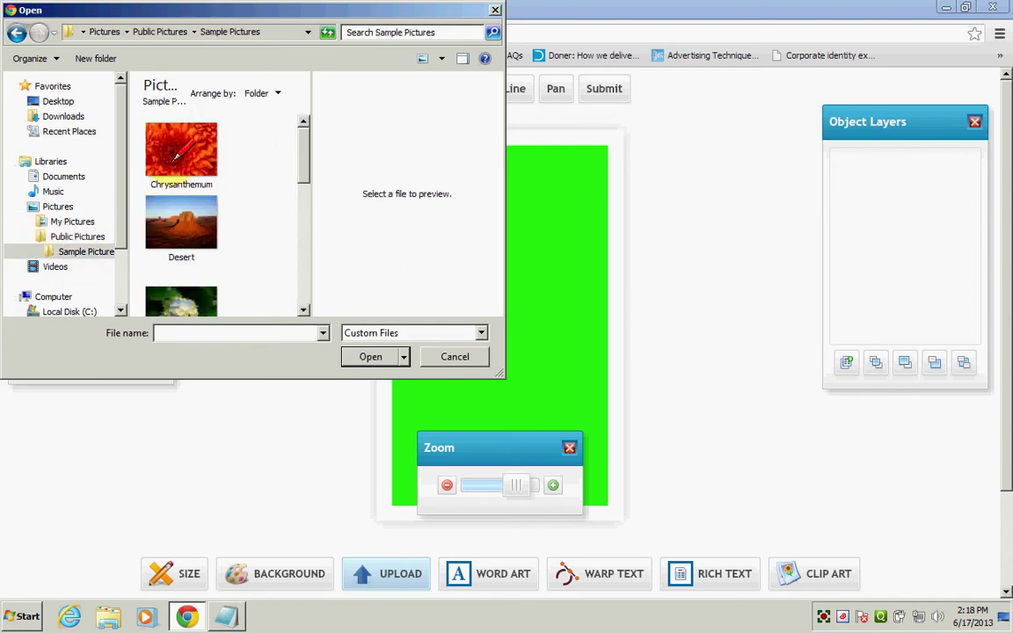
double_click(174, 214)
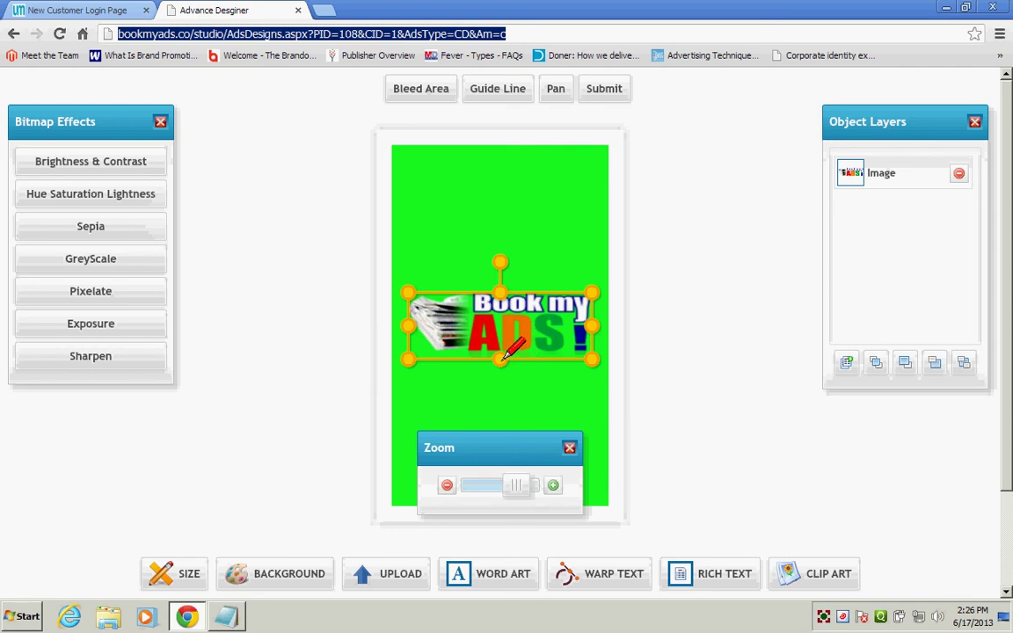
- Stretch the Book my ADS logo image to more than twice its height and make it narrower
drag(501, 358, 501, 406)
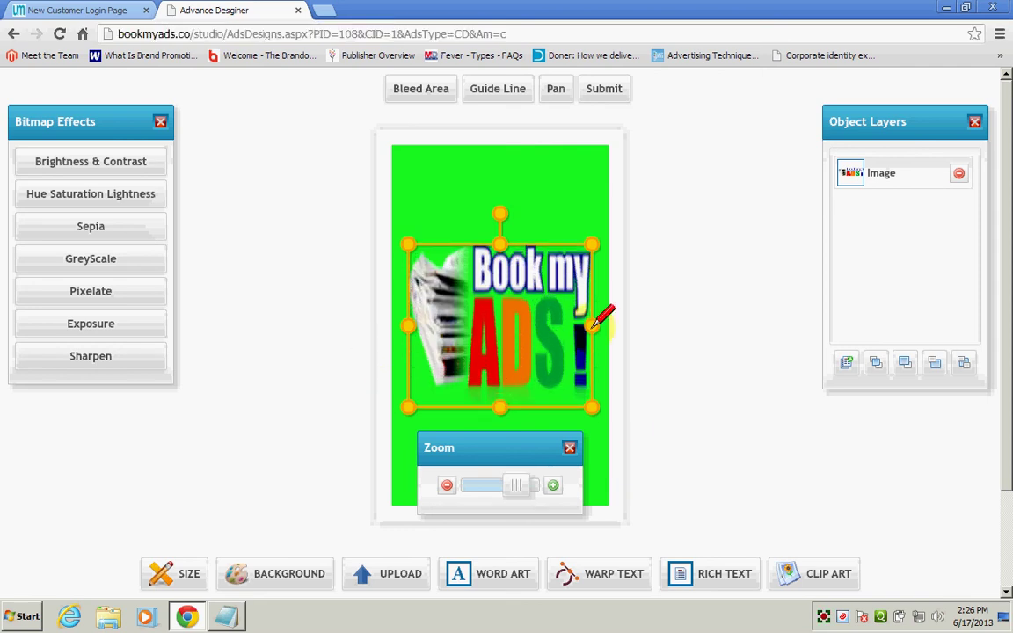
drag(593, 325, 570, 325)
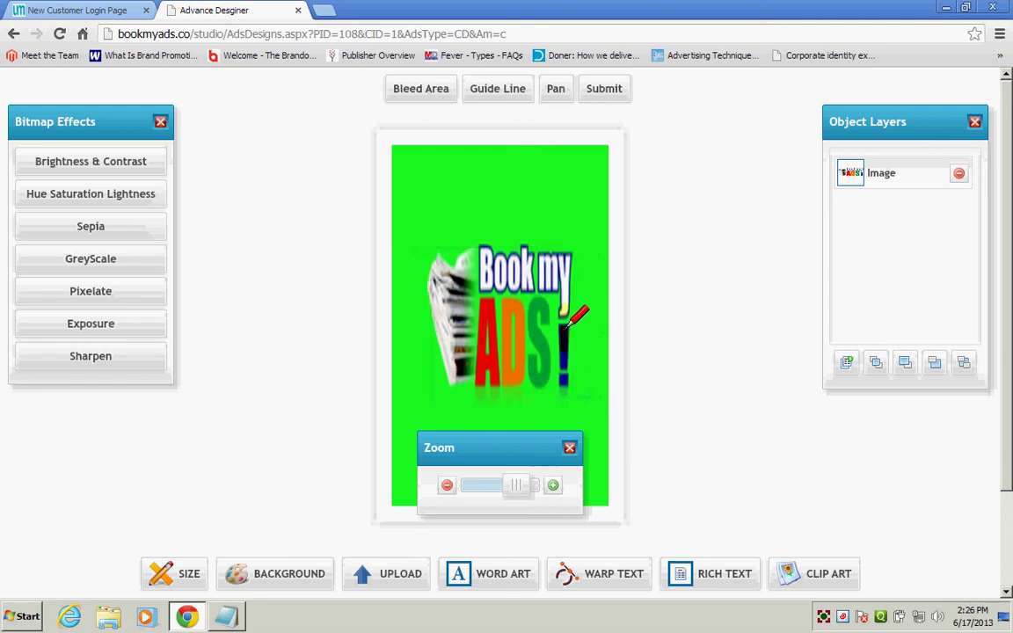
- Move the Book my ADS logo image slightly up, try reduced brightness and contrast on it, and discard the adjustment
click(569, 326)
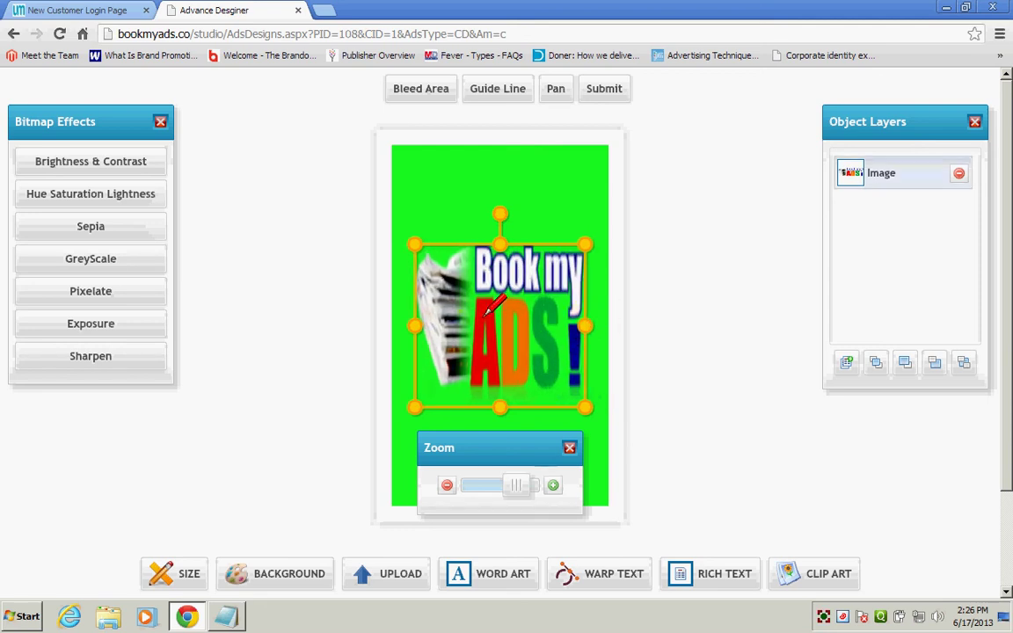
mouse_move(498, 314)
mouse_down()
mouse_move(719, 298)
mouse_move(488, 299)
mouse_up()
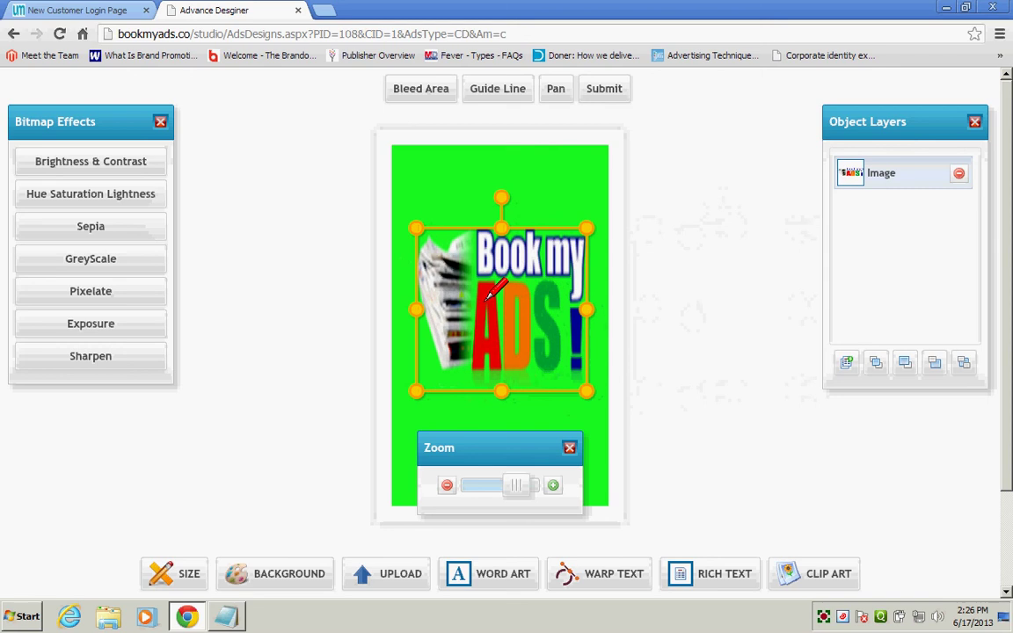
click(62, 159)
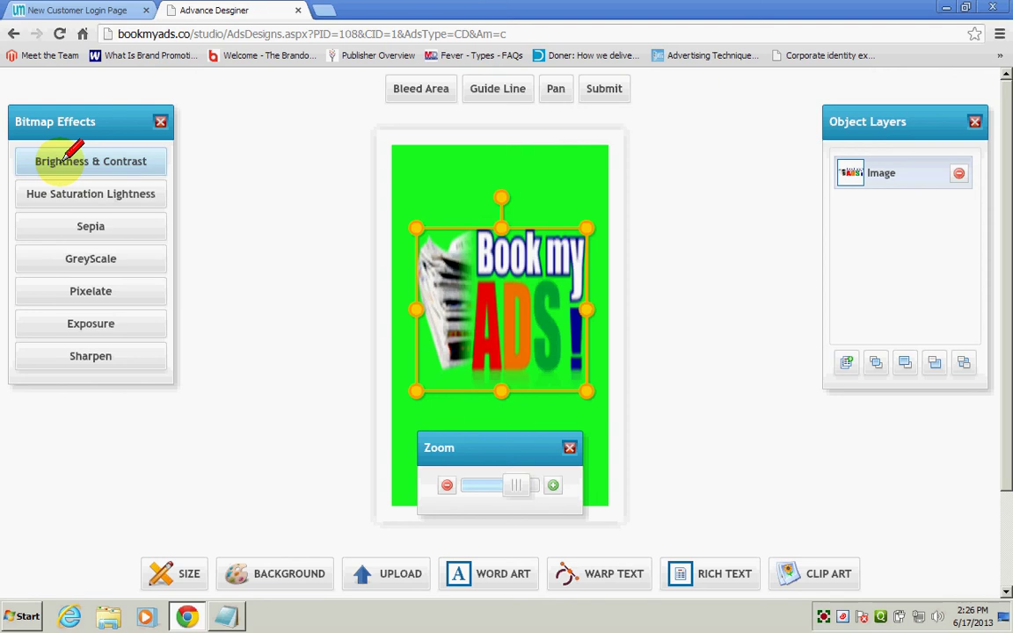
click(63, 161)
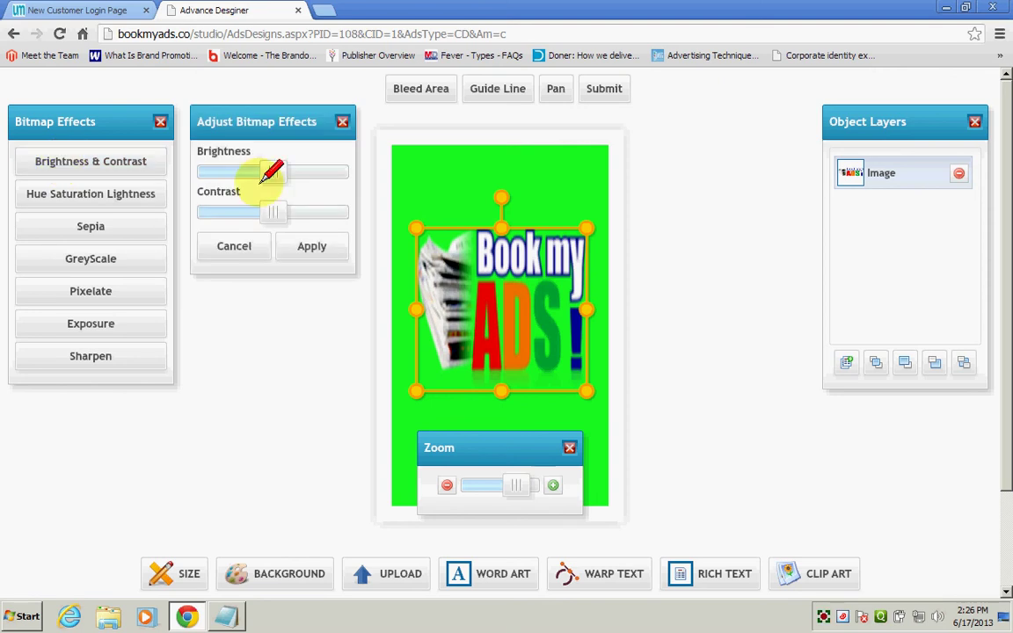
mouse_move(275, 162)
mouse_down()
mouse_move(248, 162)
mouse_move(276, 164)
mouse_move(265, 167)
mouse_up()
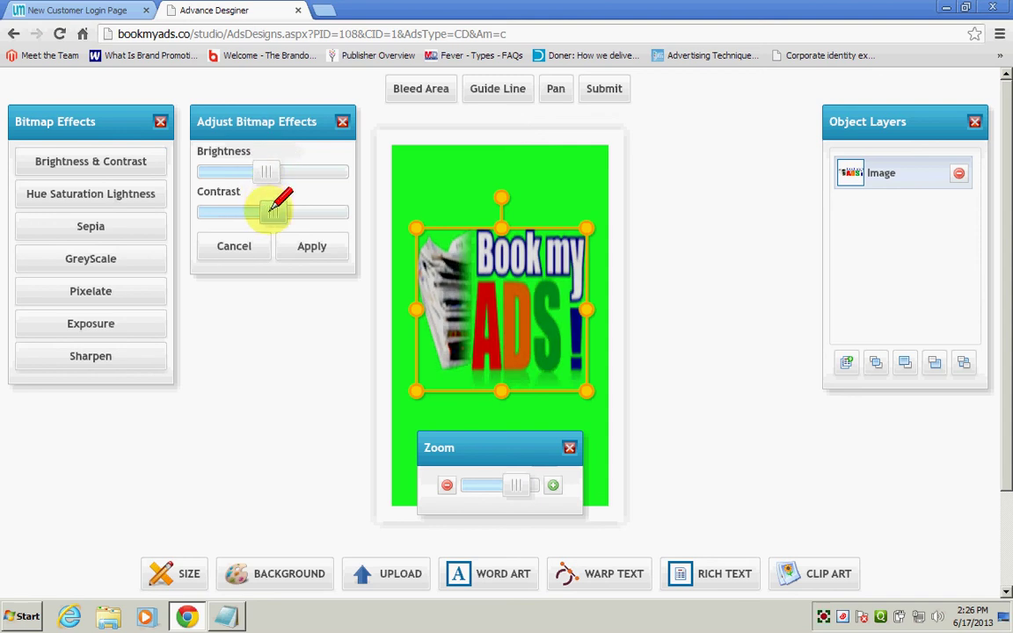
mouse_move(273, 209)
mouse_down()
mouse_move(301, 208)
mouse_move(260, 208)
mouse_up()
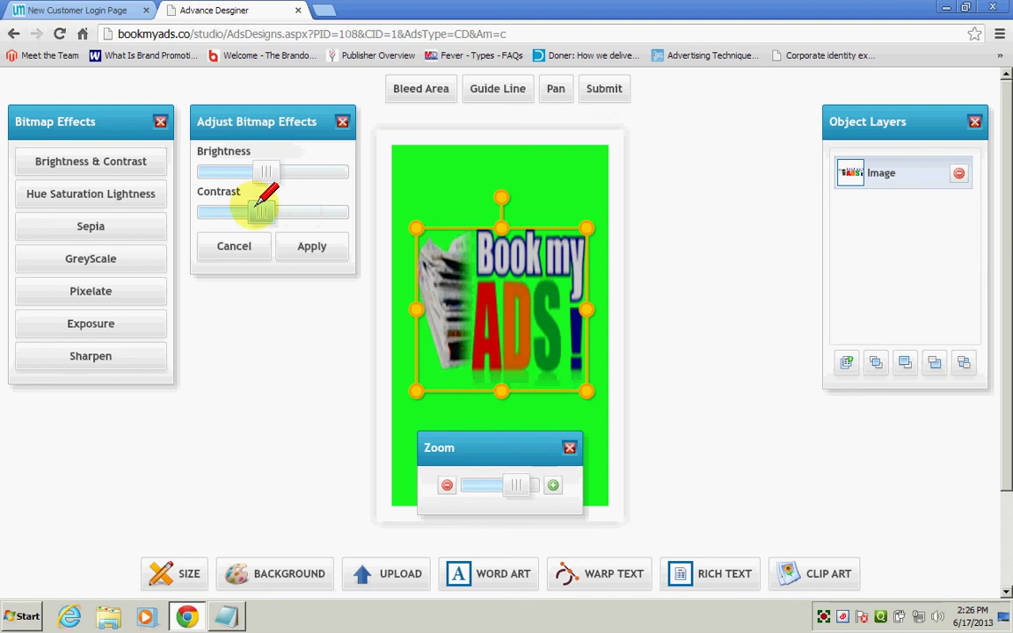
click(234, 245)
- Try a lightness, hue and saturation adjustment on the Book my ADS logo image and discard it
click(40, 193)
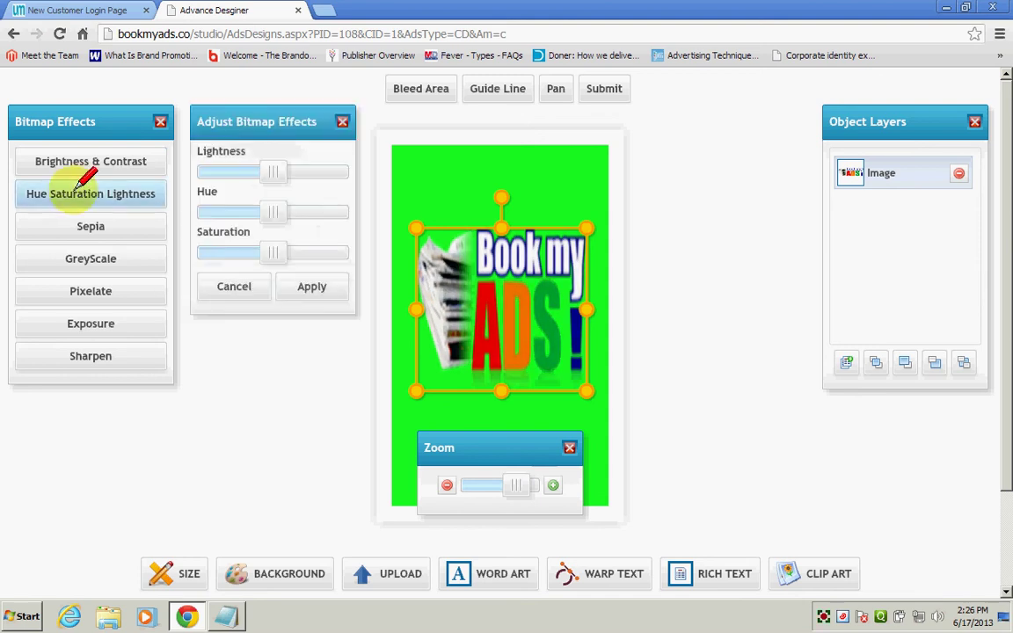
drag(280, 166, 276, 173)
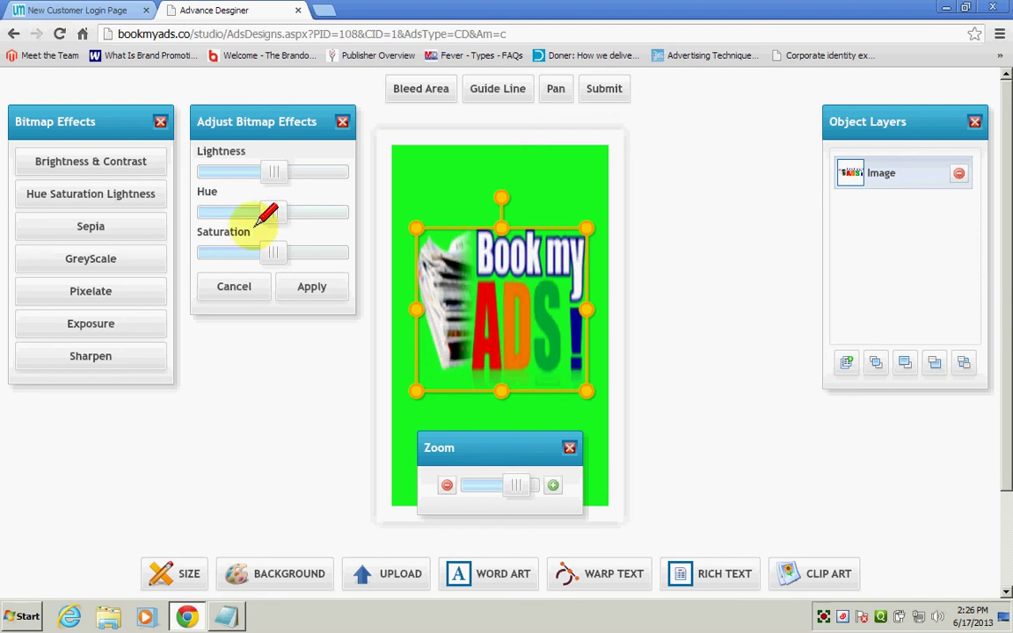
mouse_move(271, 211)
mouse_down()
mouse_move(236, 209)
mouse_move(287, 211)
mouse_up()
mouse_move(274, 252)
mouse_down()
mouse_move(220, 252)
mouse_move(311, 252)
mouse_move(225, 251)
mouse_move(298, 253)
mouse_move(236, 252)
mouse_move(270, 252)
mouse_up()
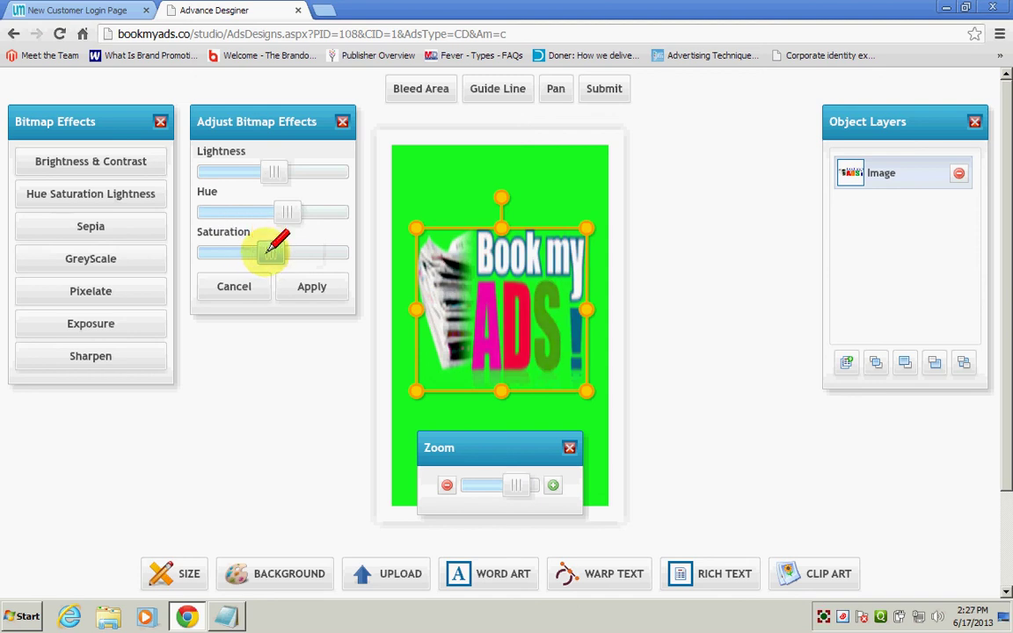
click(235, 284)
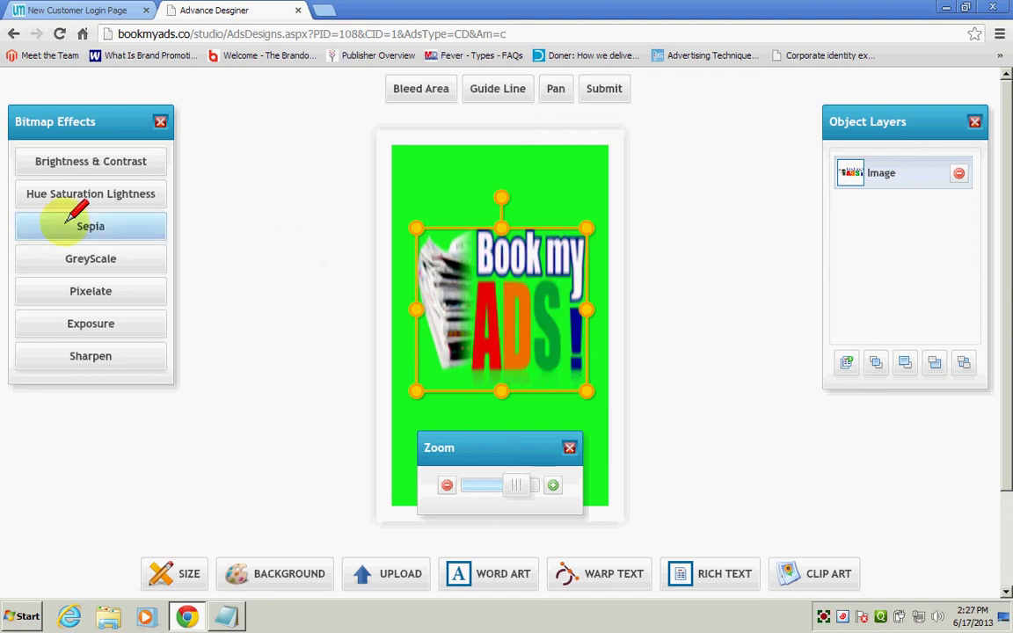
- Try the Sepia effect and the GreyScale effect on the logo image, discarding each one
click(48, 223)
drag(273, 169, 299, 168)
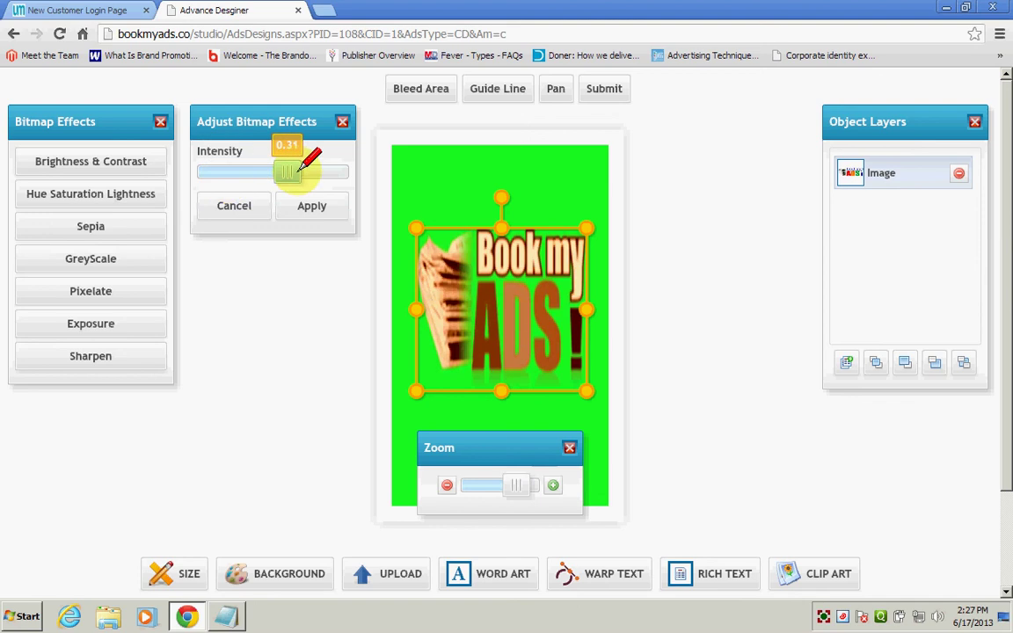
click(235, 203)
click(121, 256)
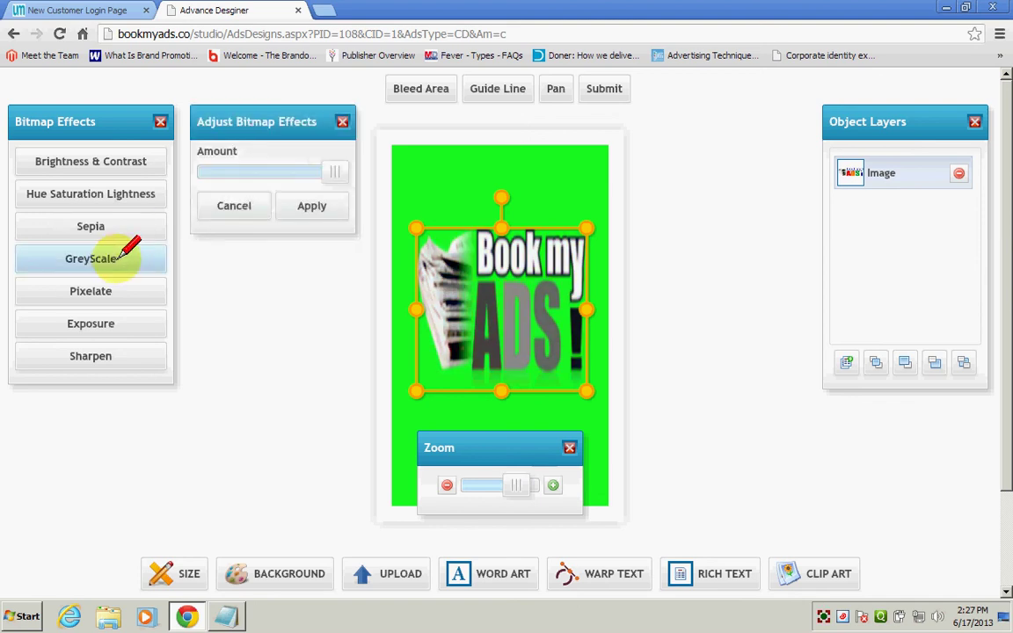
drag(322, 167, 343, 167)
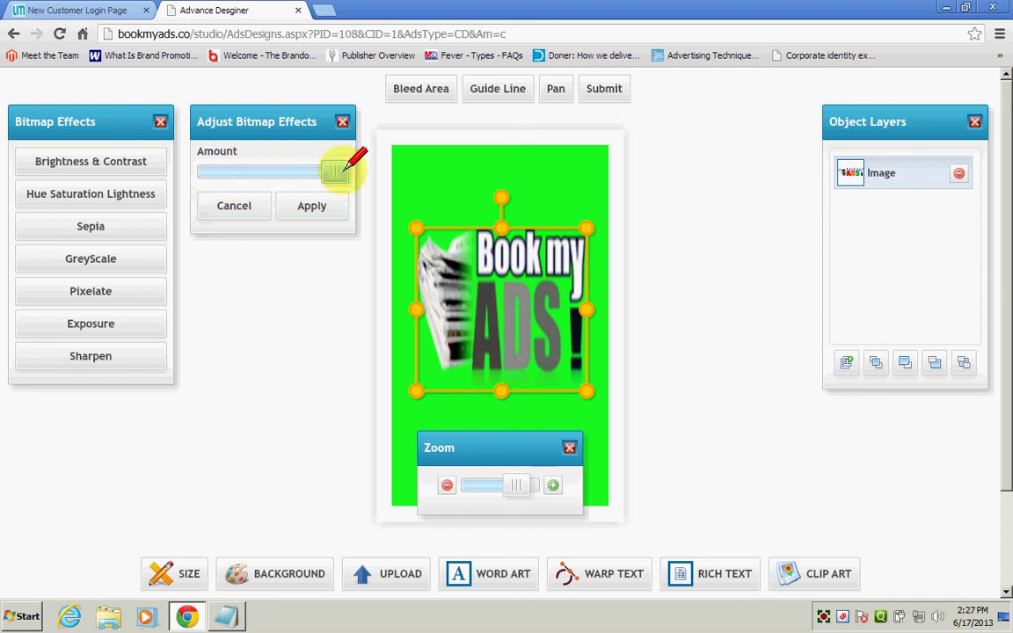
click(233, 204)
- Try the Pixelate effect and a reduced exposure on the logo image, discarding each one
click(115, 291)
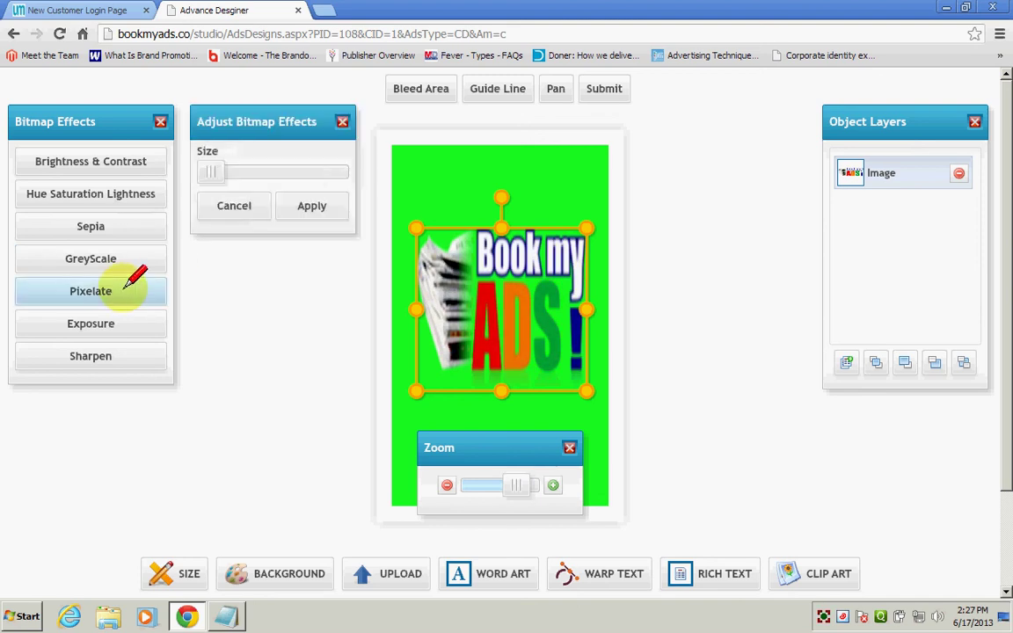
mouse_move(219, 173)
mouse_down()
mouse_move(236, 170)
mouse_move(226, 171)
mouse_up()
click(234, 204)
click(137, 320)
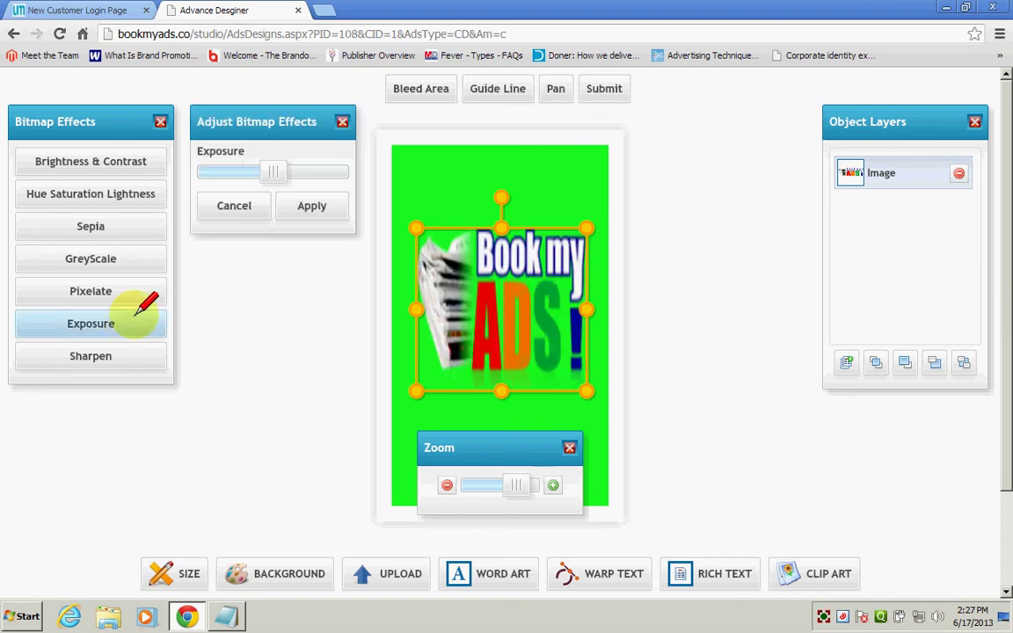
drag(272, 171, 241, 171)
click(234, 204)
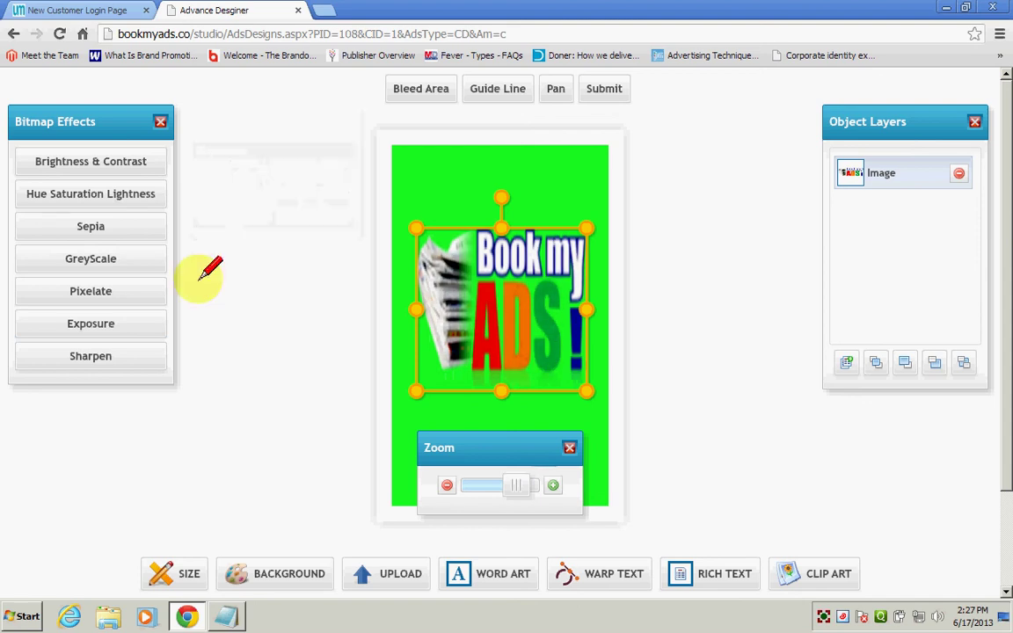
- Try a stronger Sharpen amount on the logo image and discard it
click(102, 358)
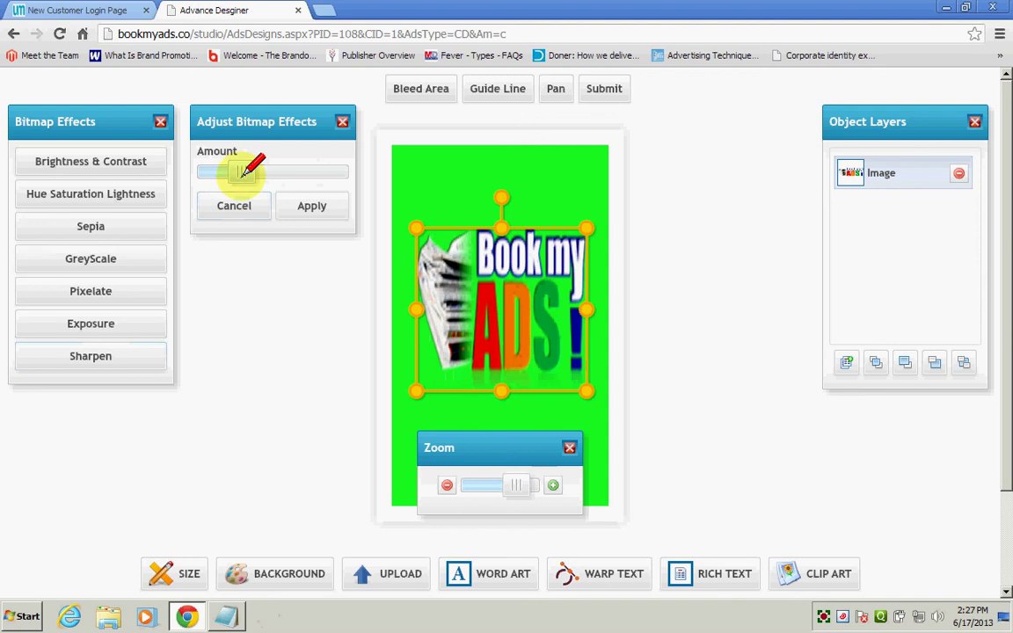
mouse_move(248, 170)
mouse_down()
mouse_move(292, 171)
mouse_move(239, 172)
mouse_move(258, 170)
mouse_up()
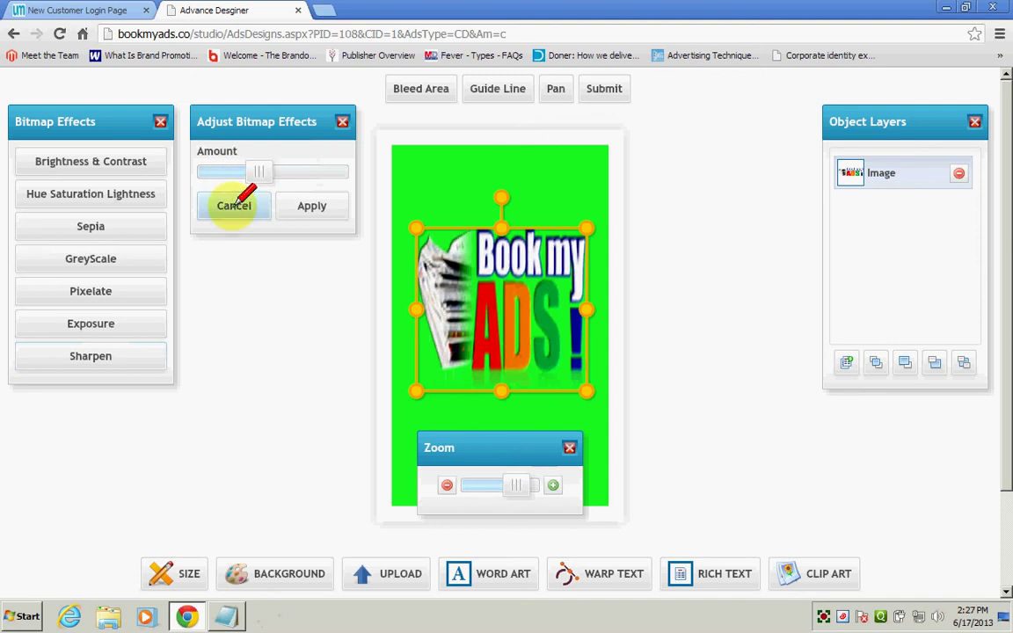
click(234, 206)
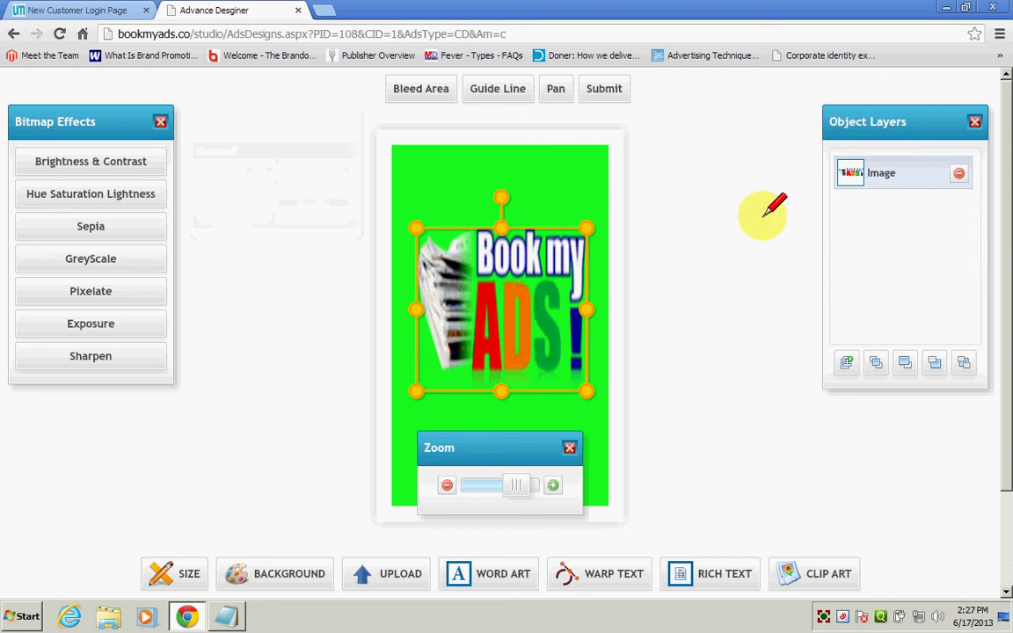
- Delete the logo image from the ad and insert two Word Art text objects on the green background
click(959, 173)
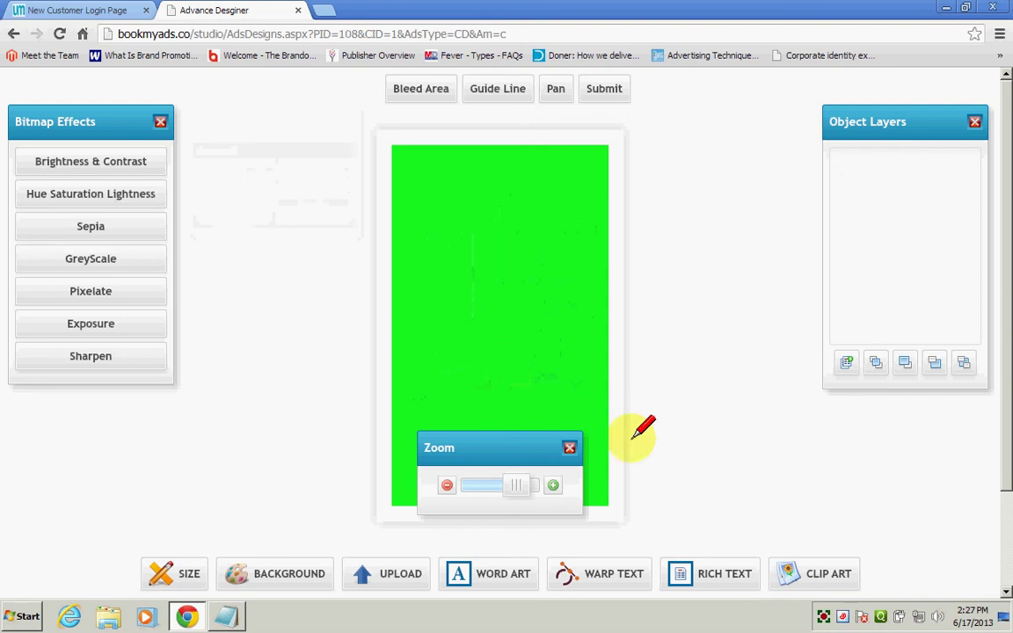
drag(520, 442, 745, 420)
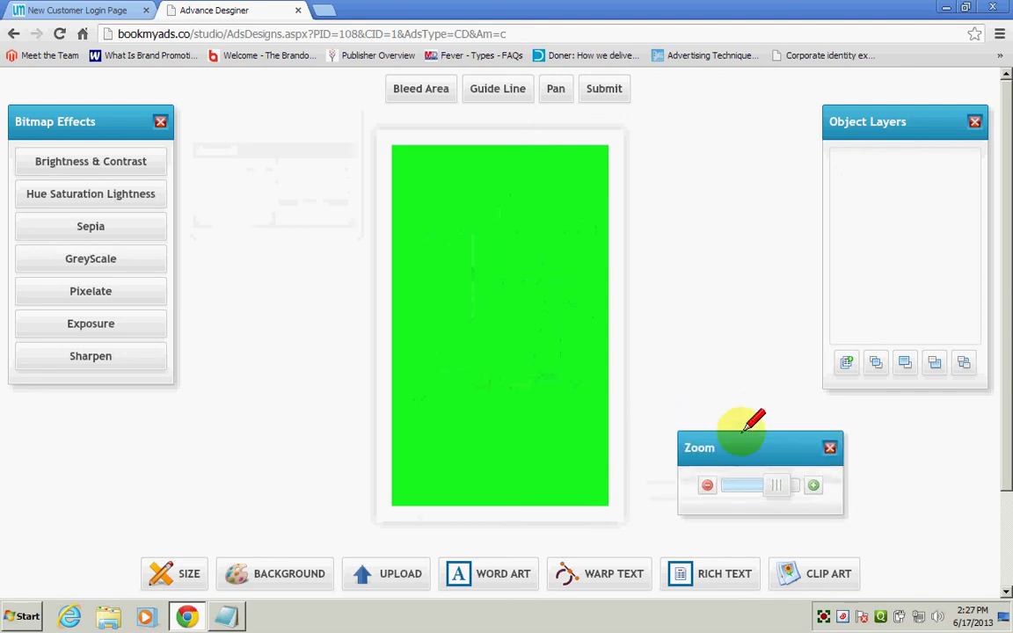
click(494, 574)
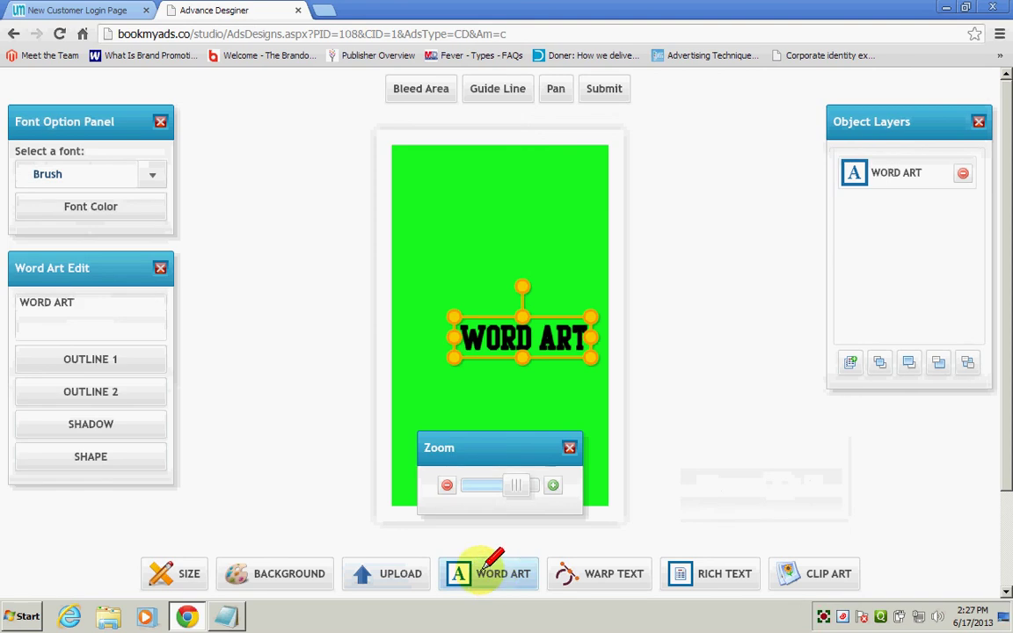
click(488, 567)
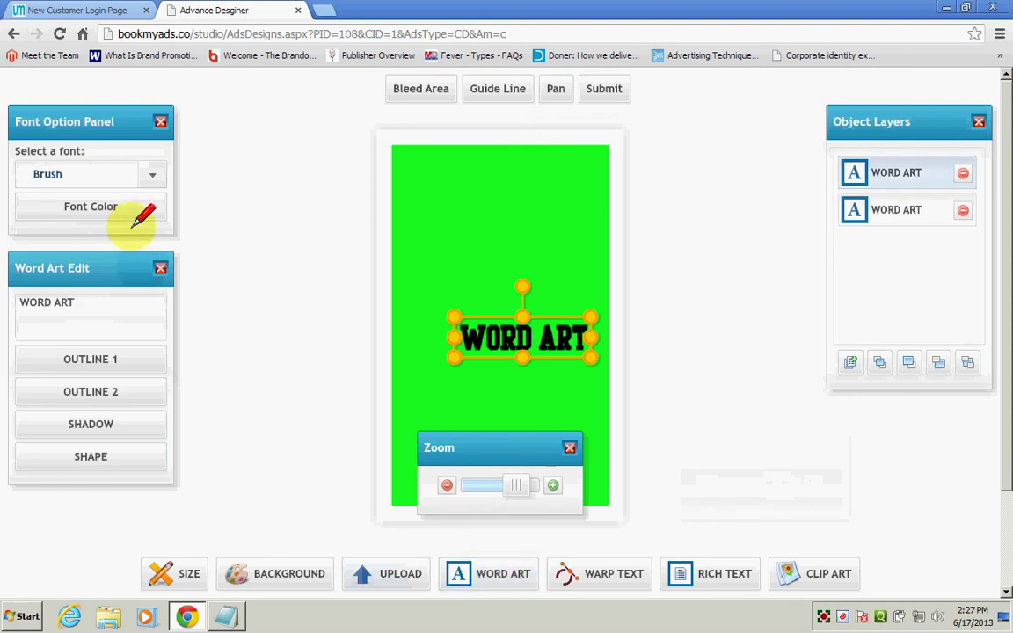
- Set the selected Word Art's font to Certificate from the Gothic category and move it up above the other Word Art
click(156, 171)
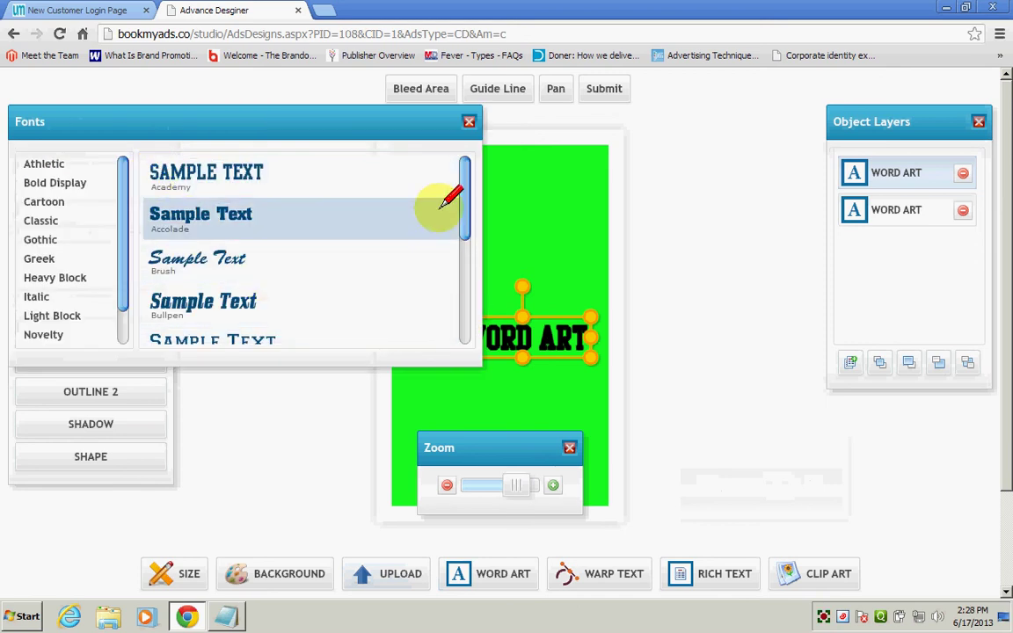
scroll(442, 202, down, 3)
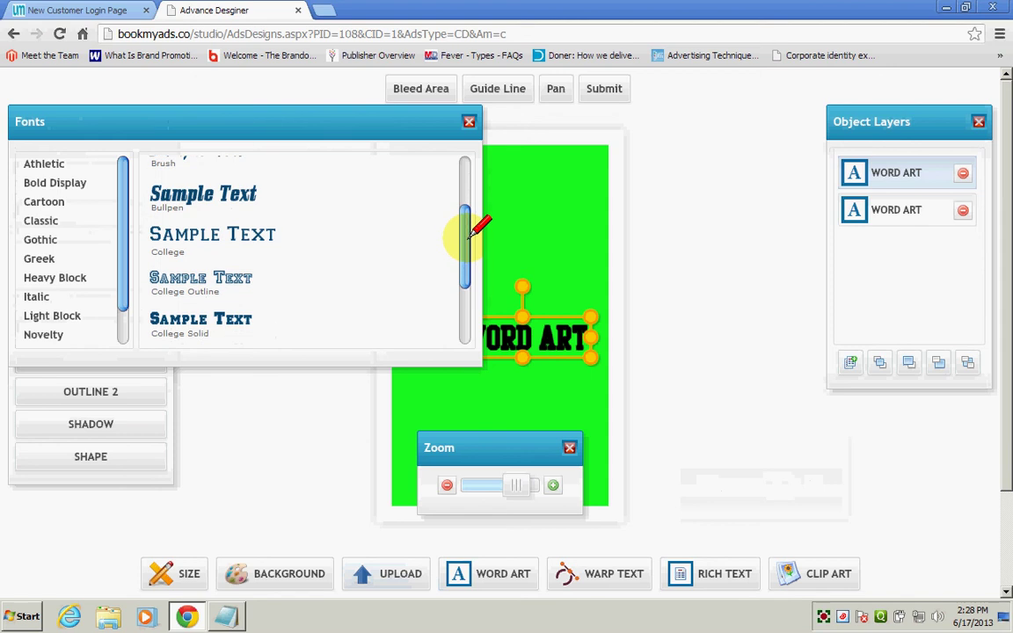
scroll(466, 236, down, 1)
click(52, 311)
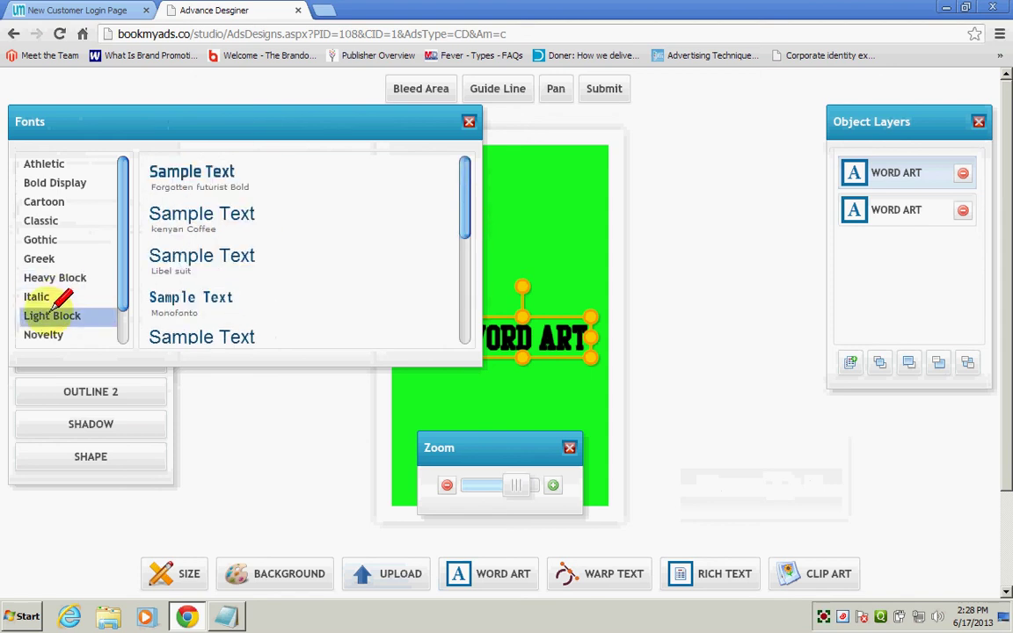
click(44, 256)
click(44, 237)
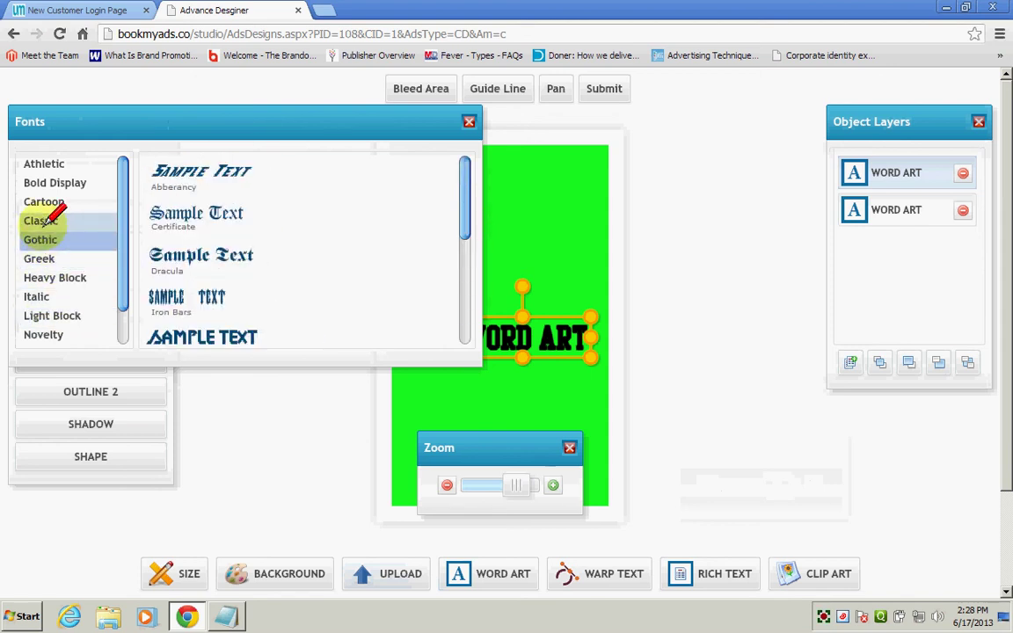
click(180, 211)
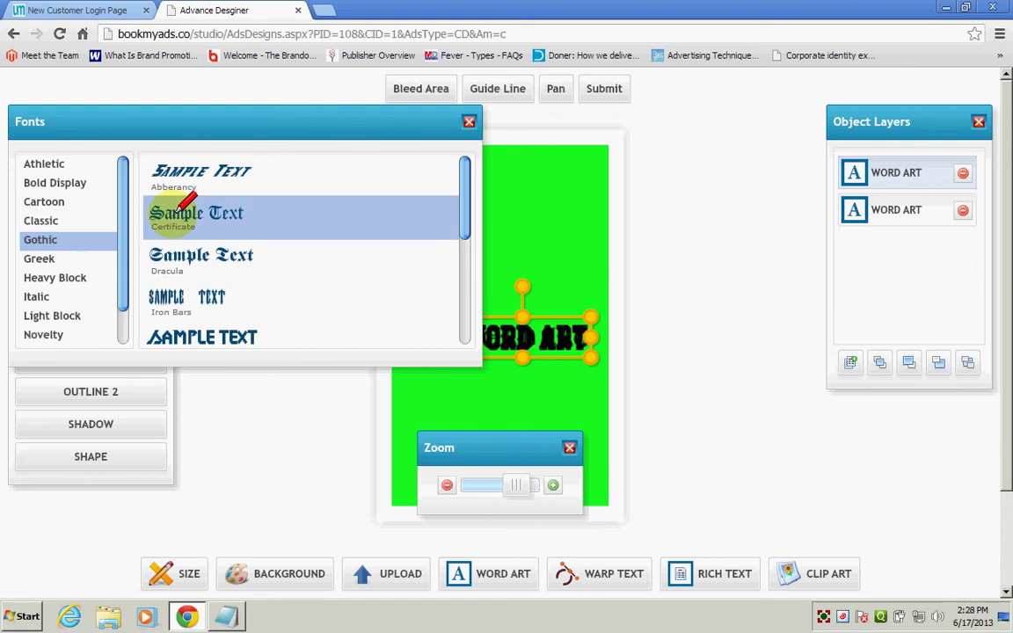
click(48, 201)
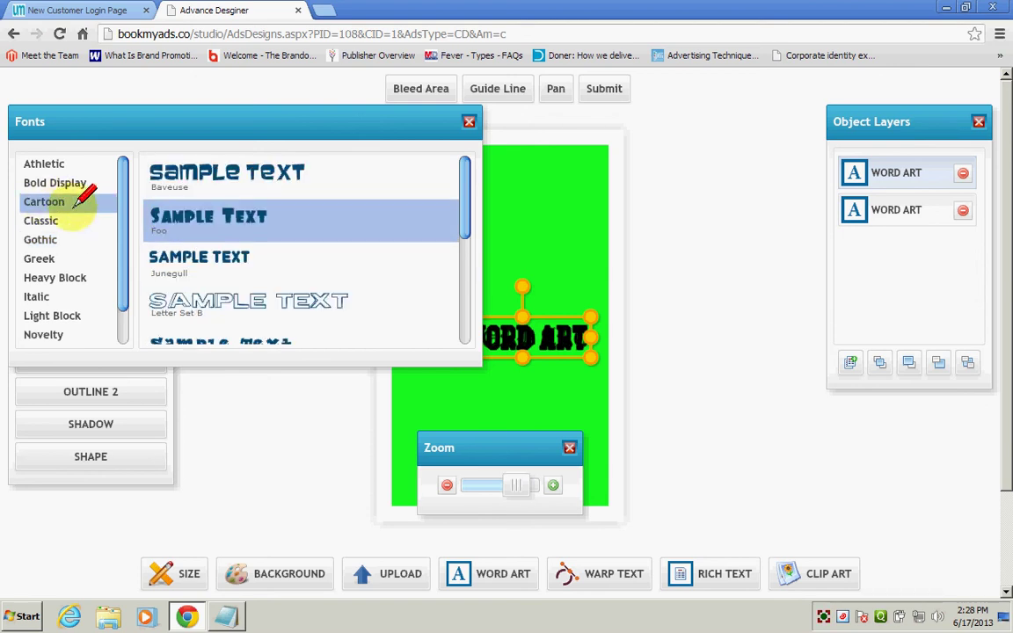
click(200, 292)
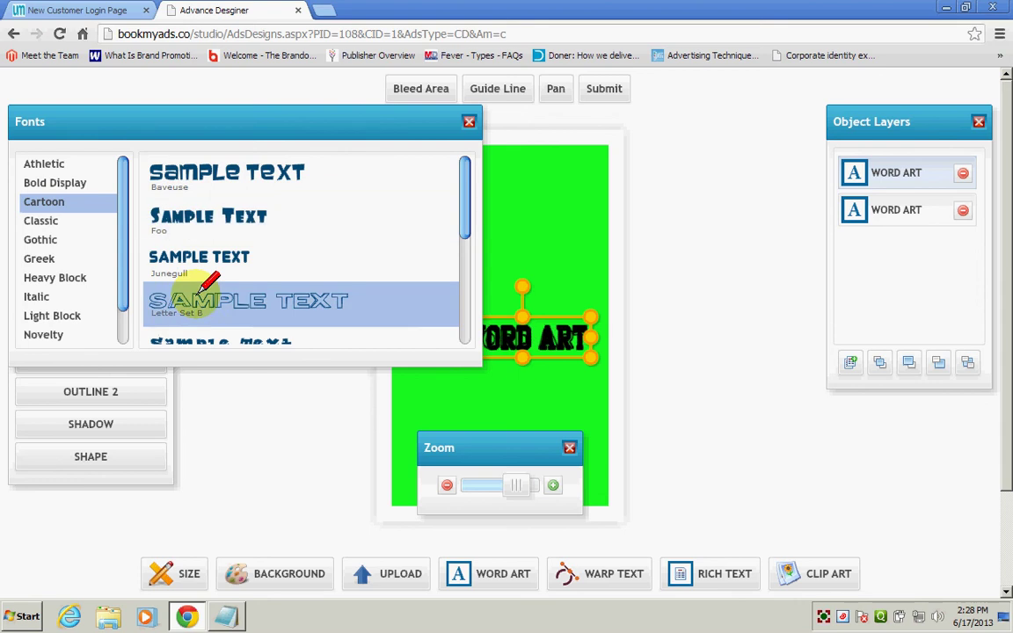
click(46, 237)
click(172, 218)
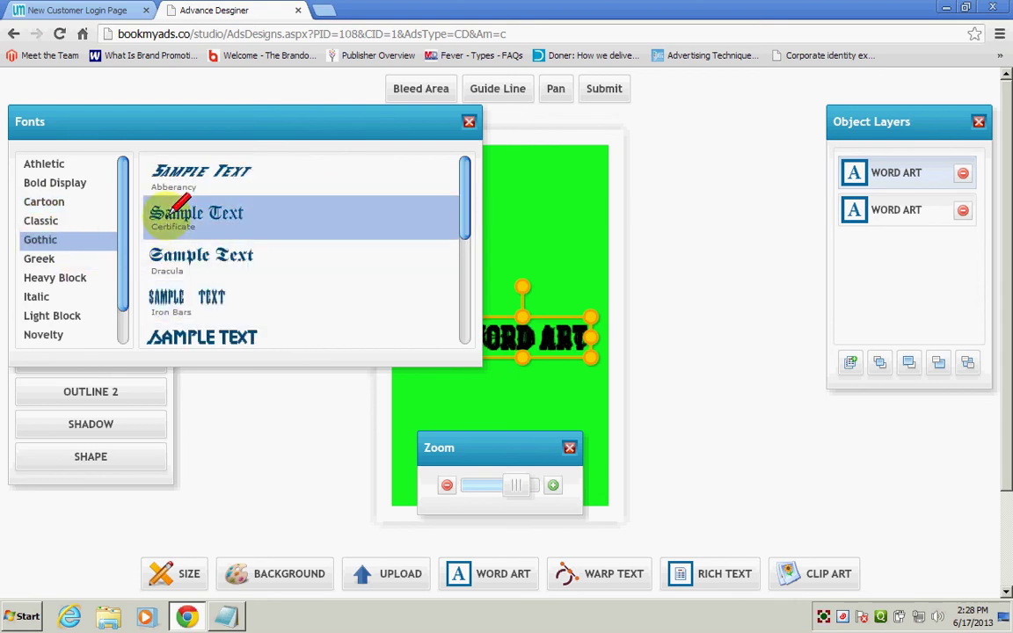
click(469, 121)
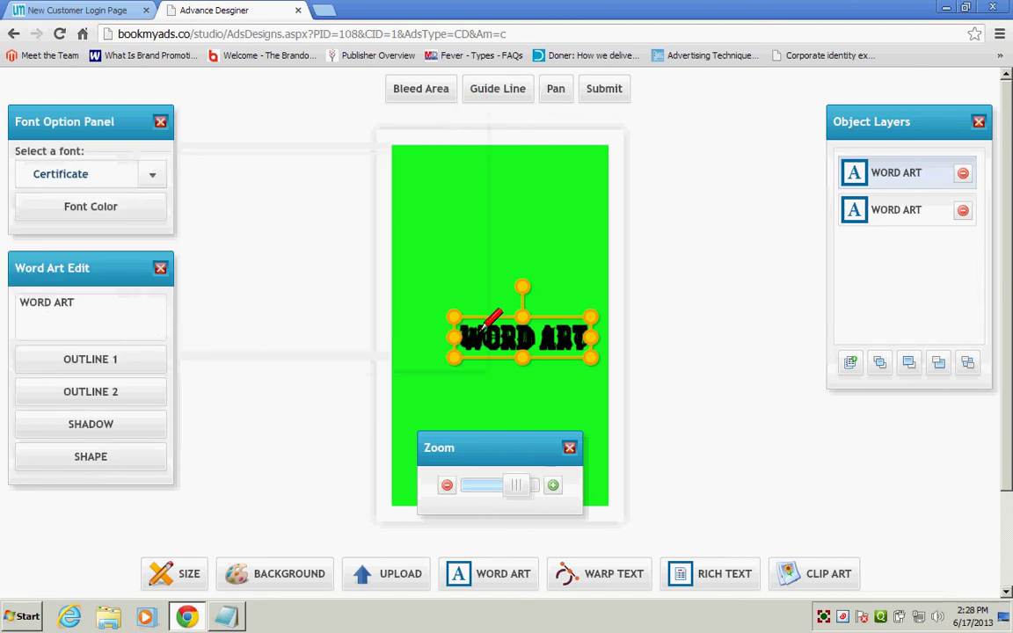
drag(482, 327, 418, 256)
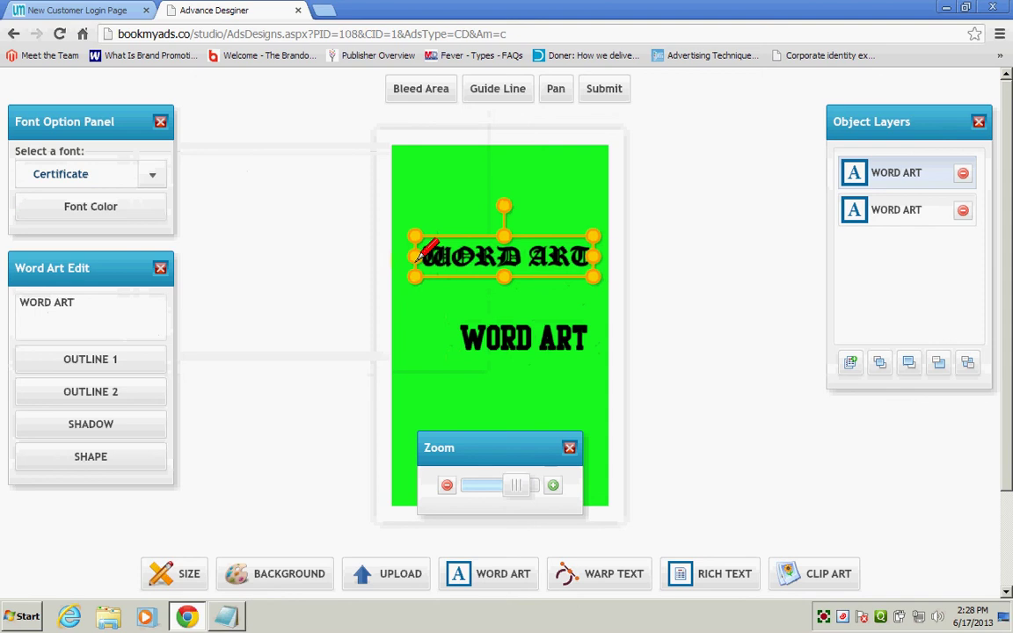
- Replace the selected Certificate-font Word Art's text with "Love you"
click(81, 299)
key(BackSpace)
key(BackSpace)
key(BackSpace)
key(BackSpace)
key(BackSpace)
key(BackSpace)
key(BackSpace)
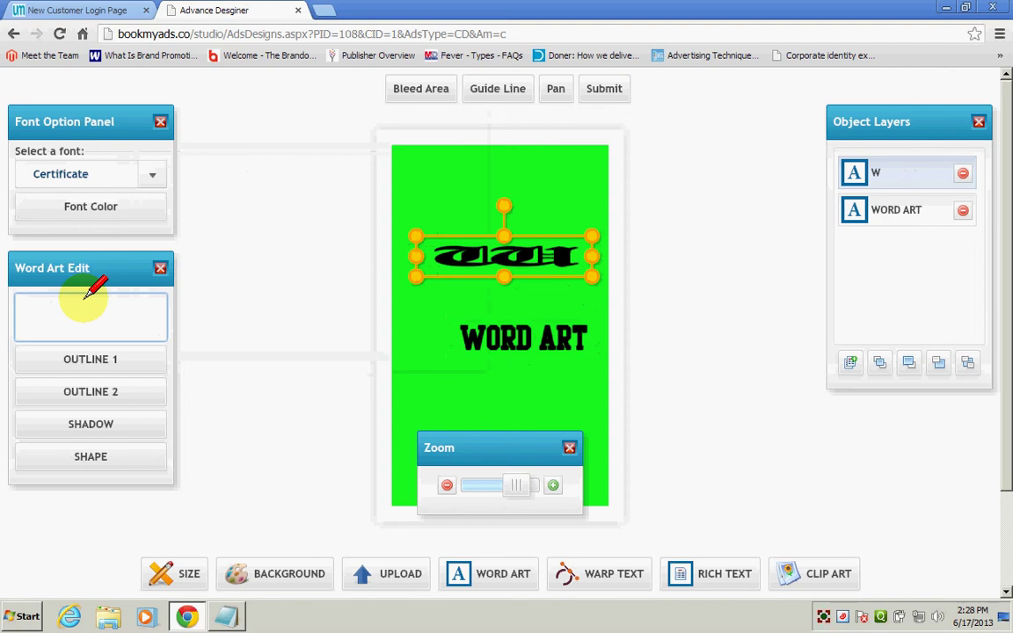
text(Lov)
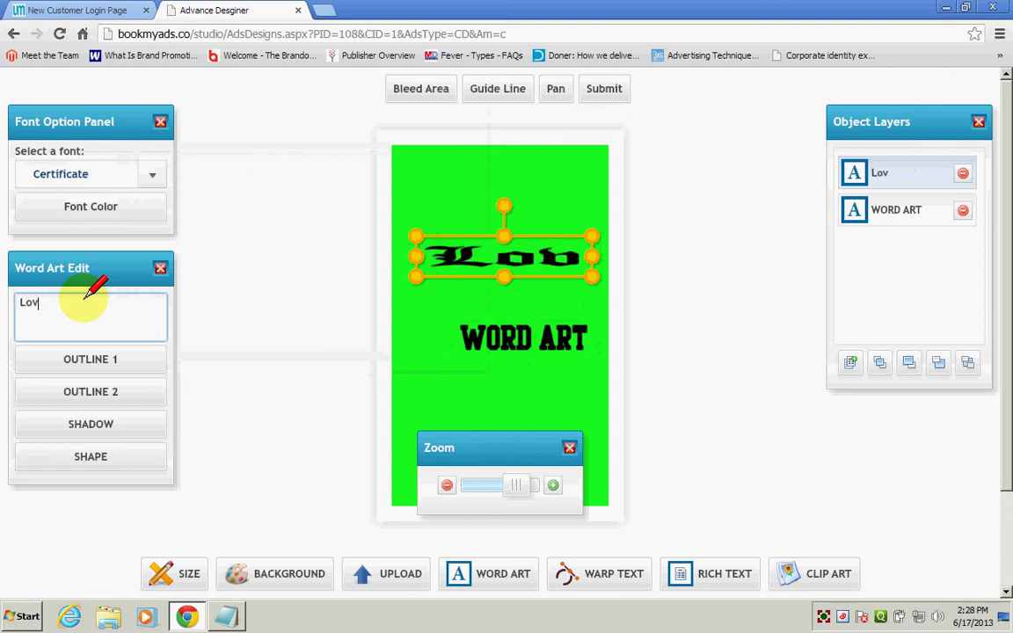
text(e you)
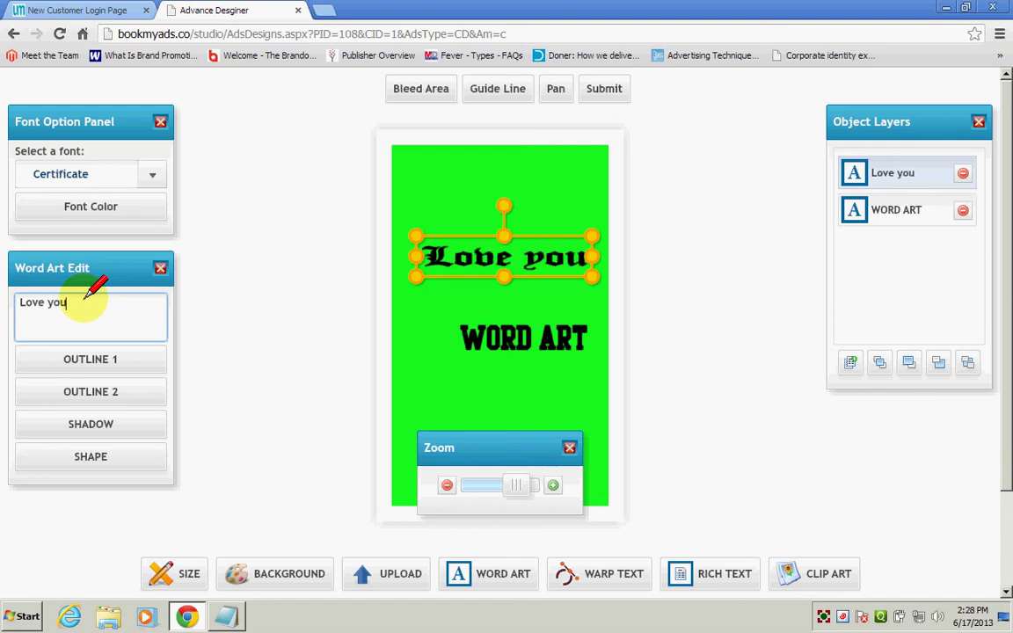
- Try several font colors on the "Love you" Word Art and settle on blue 0817E8
click(152, 202)
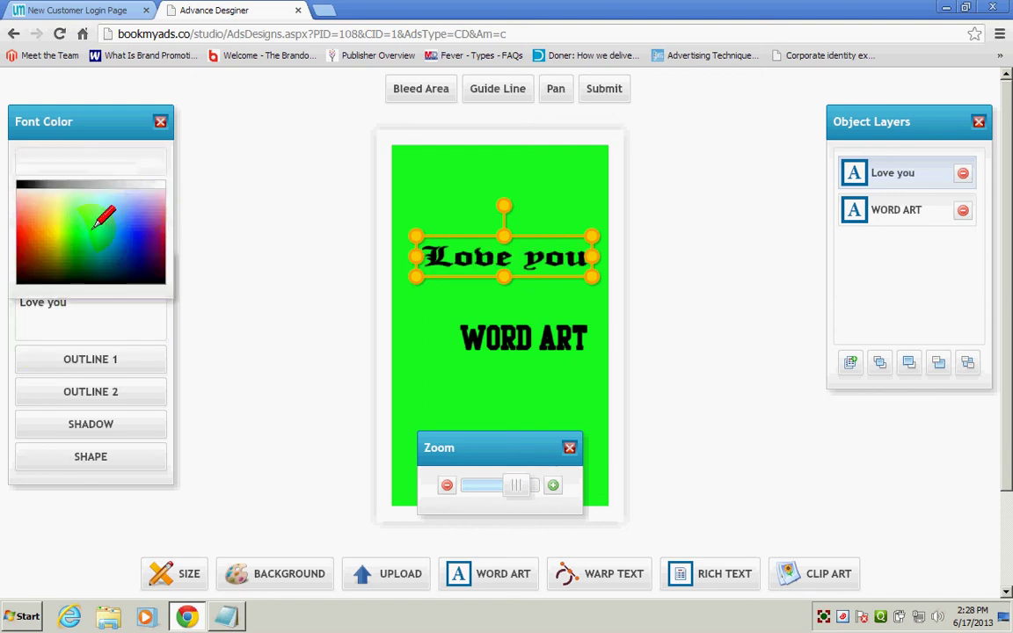
click(132, 225)
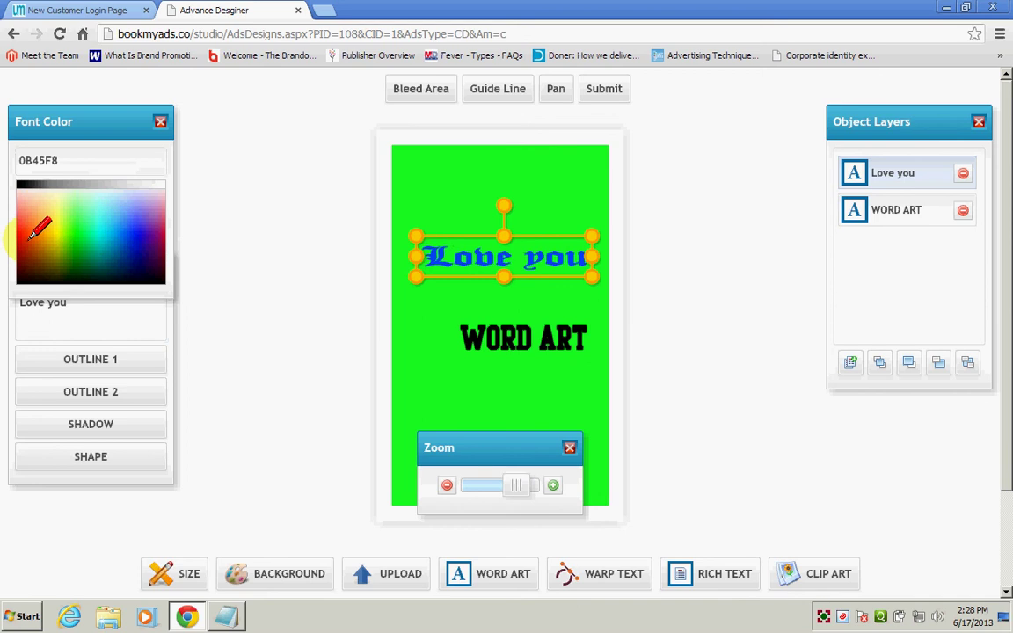
click(35, 231)
click(49, 221)
click(34, 224)
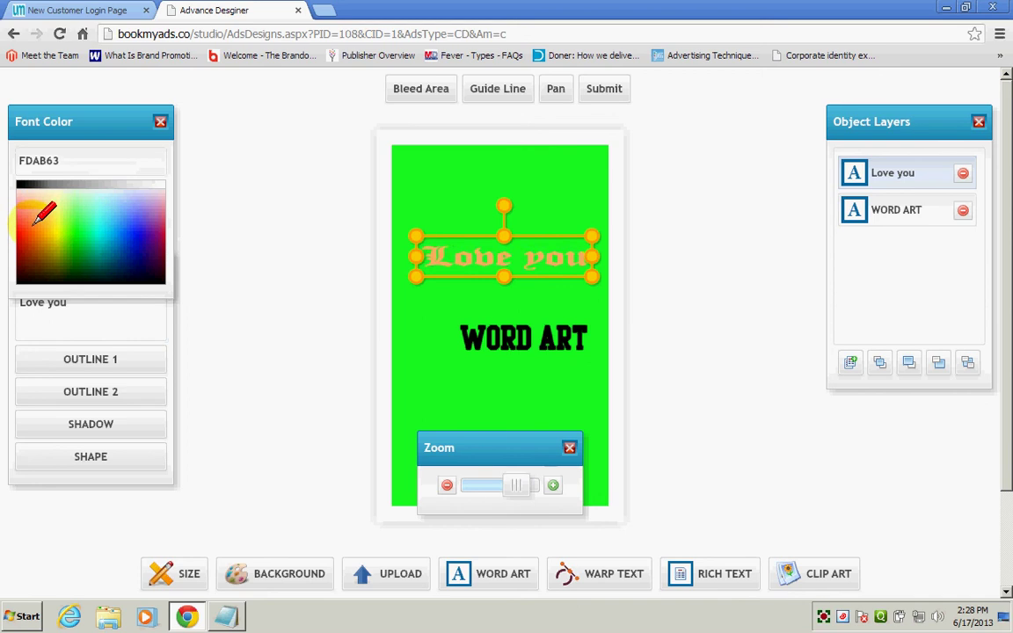
click(60, 249)
click(120, 262)
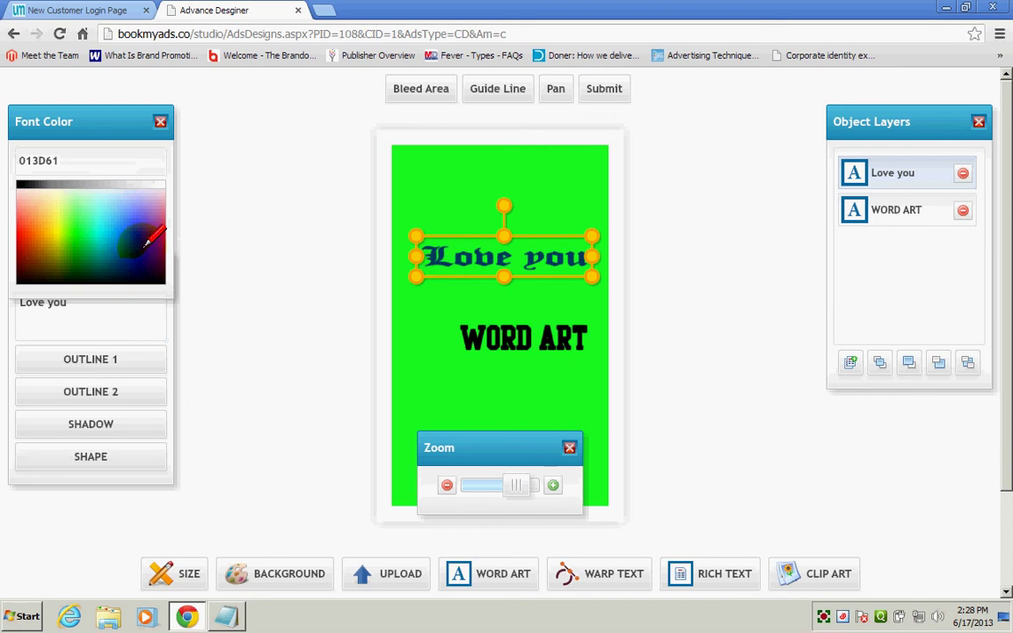
click(161, 214)
click(148, 226)
click(136, 233)
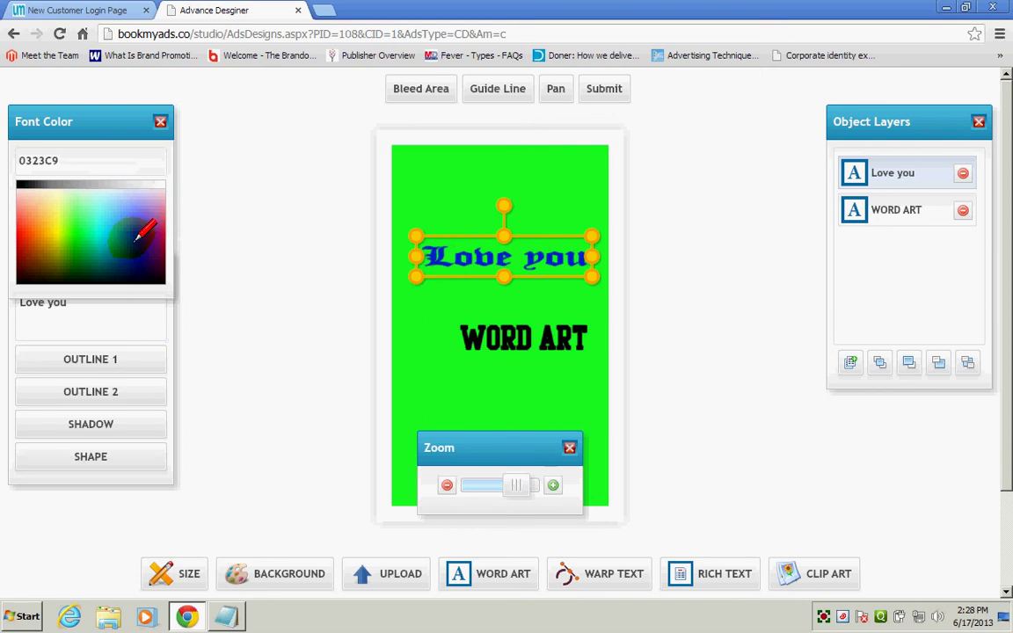
click(81, 225)
click(29, 213)
click(16, 236)
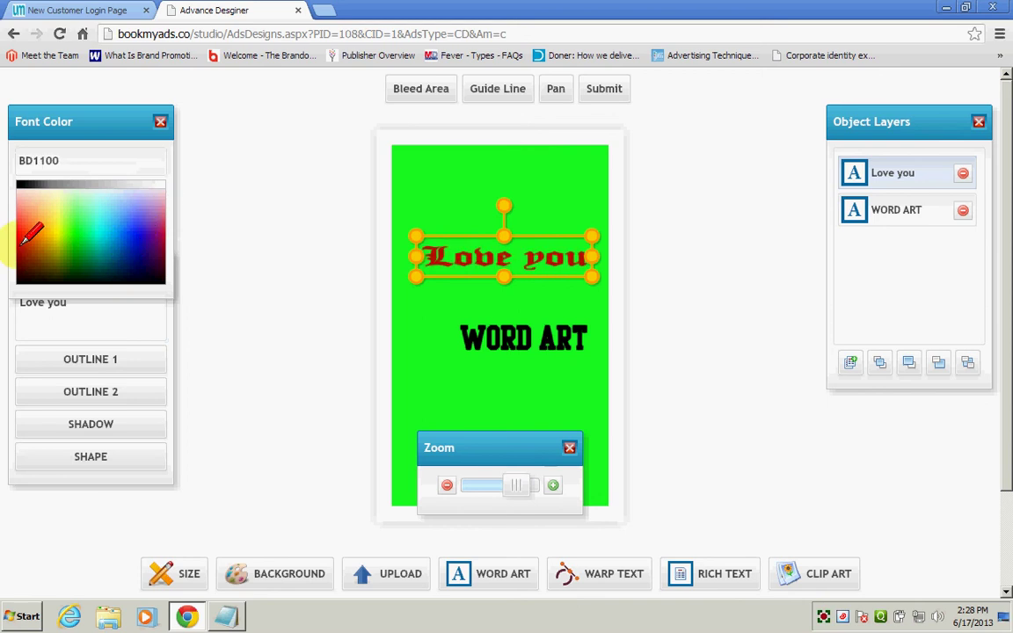
click(98, 224)
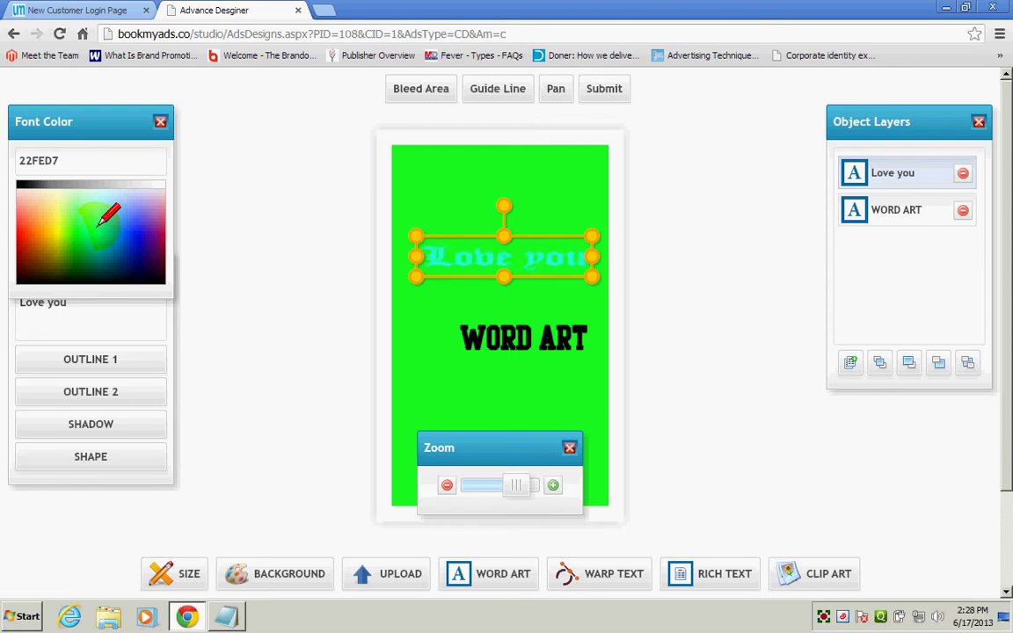
click(69, 235)
click(54, 224)
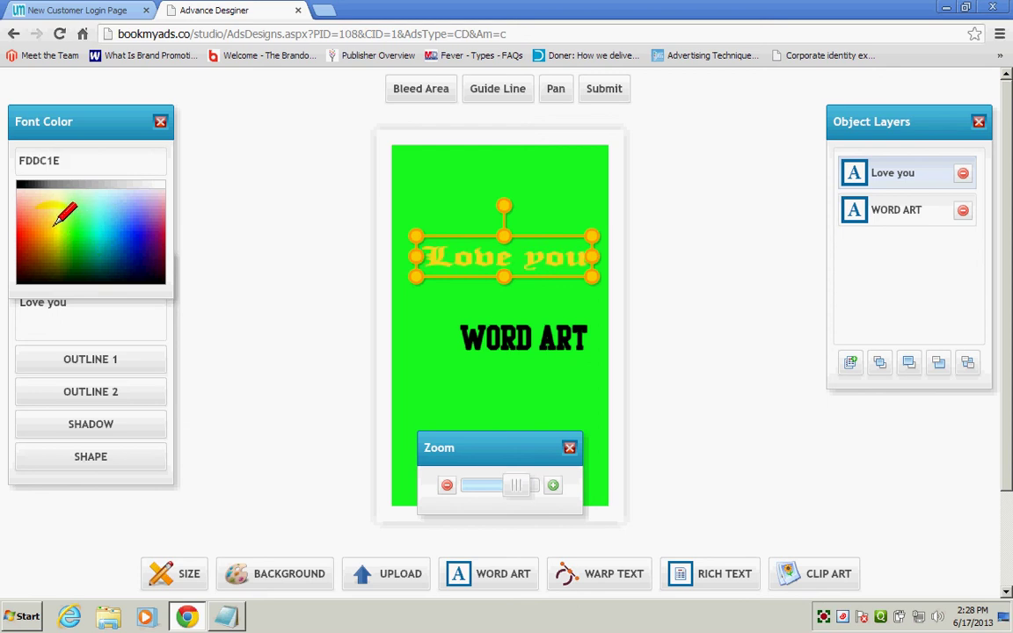
click(141, 226)
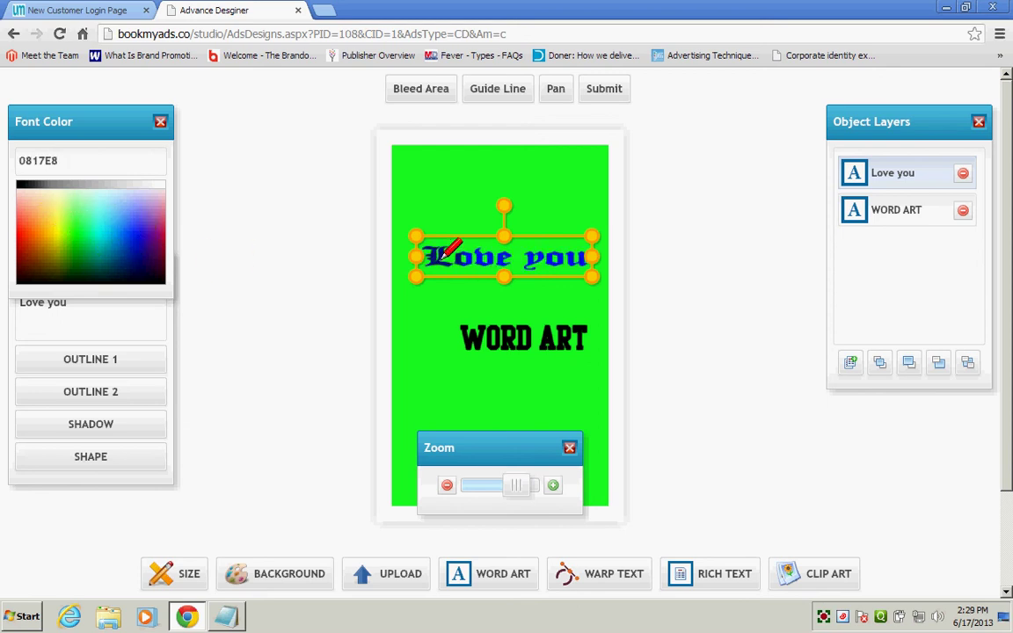
- Stretch the "Love you" Word Art wider and taller and move it up near the top of the ad
drag(416, 253, 406, 254)
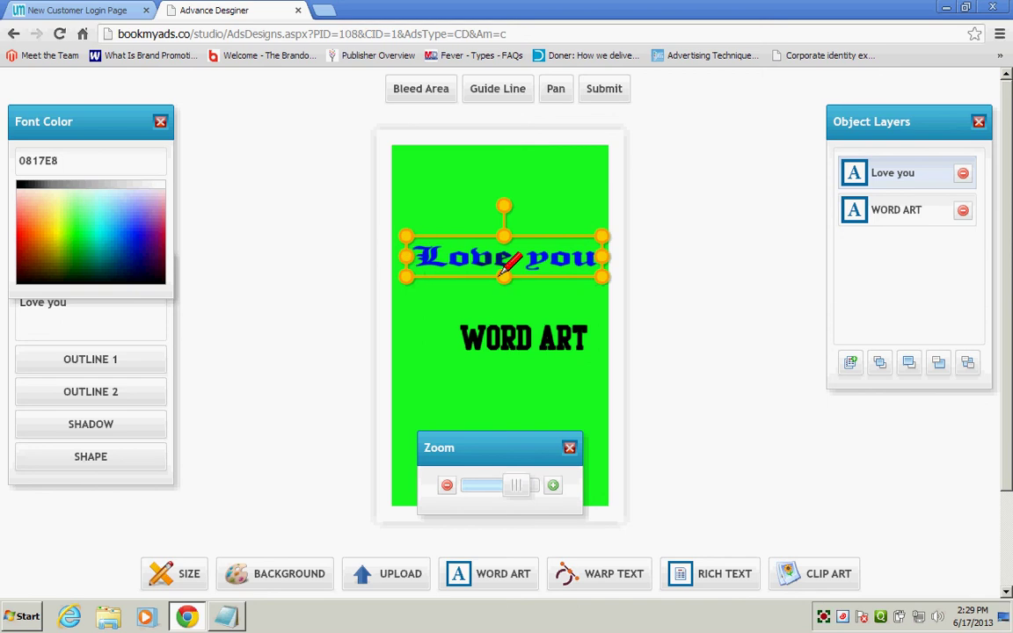
drag(501, 276, 494, 232)
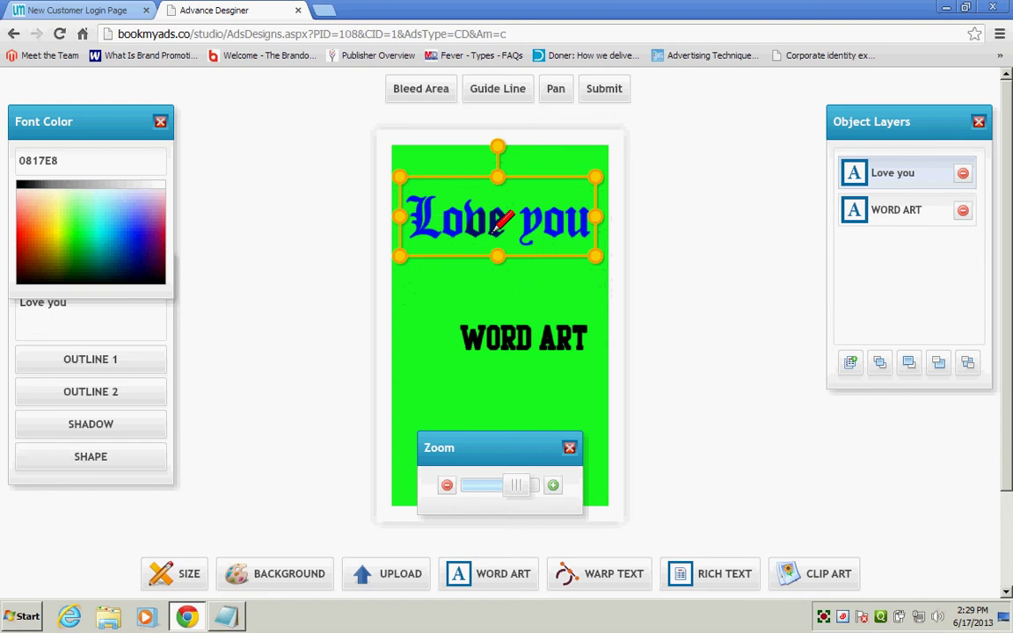
- Add Outline 1 to the "Love you" Word Art and make it slightly thicker
click(91, 357)
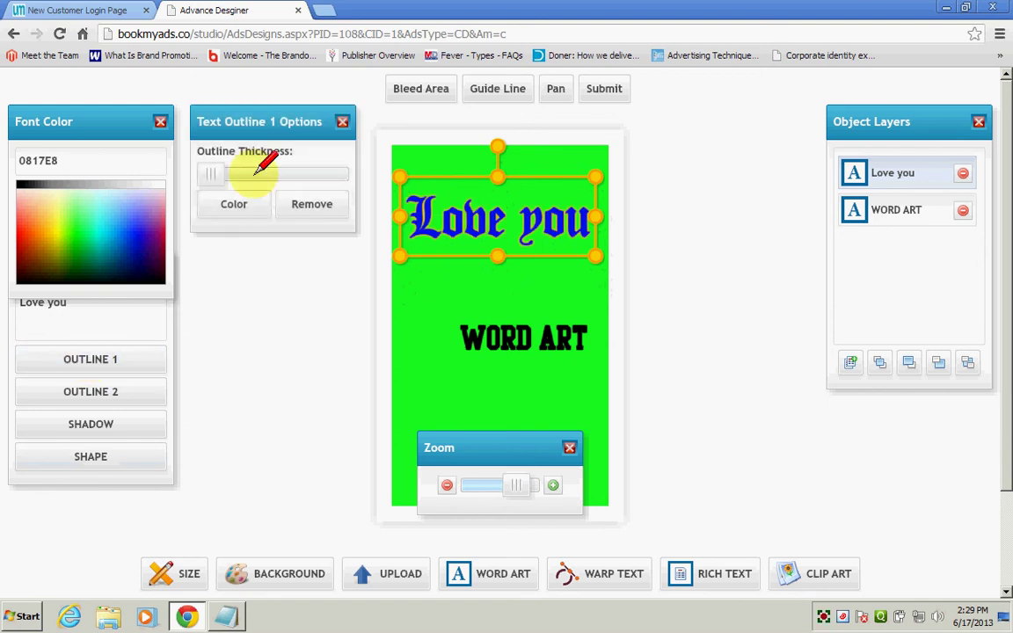
drag(211, 173, 233, 172)
drag(269, 165, 231, 171)
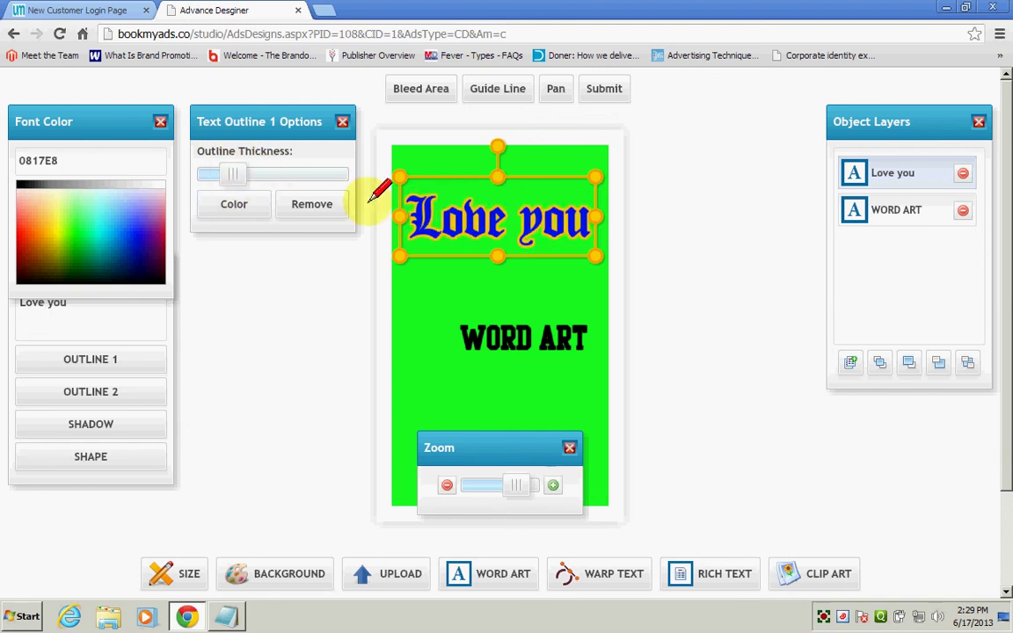
- Add Outline 2 to the "Love you" Word Art in blue 013FE7 and increase its thickness slightly
click(141, 384)
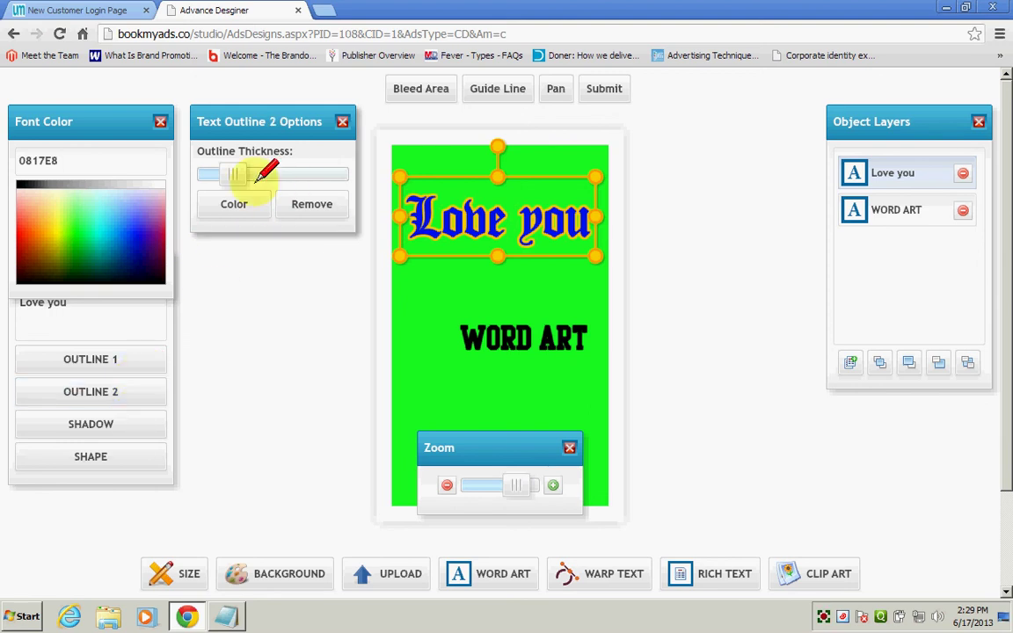
click(233, 198)
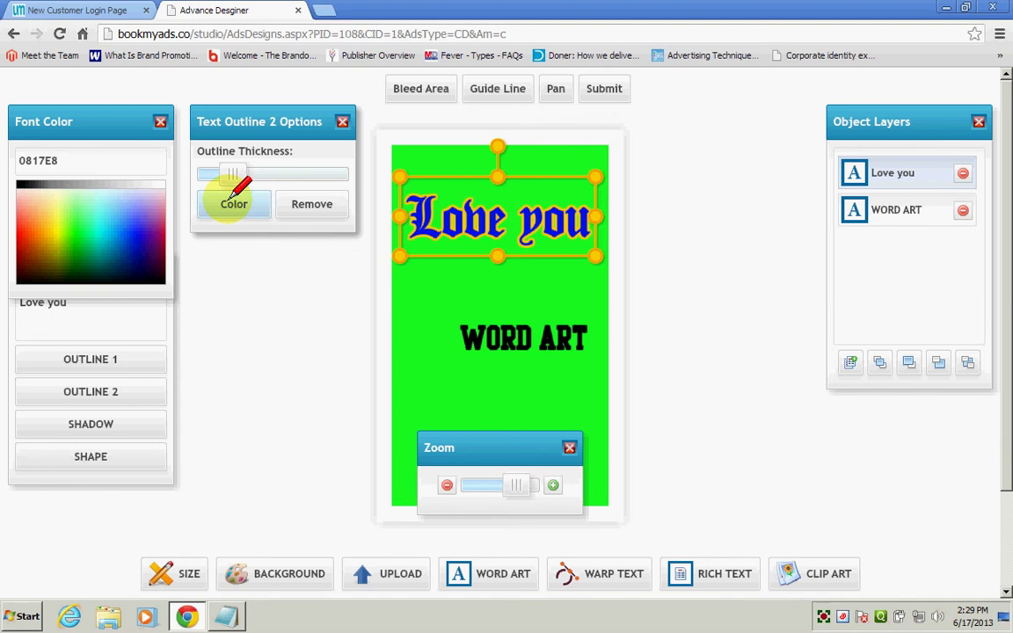
click(314, 232)
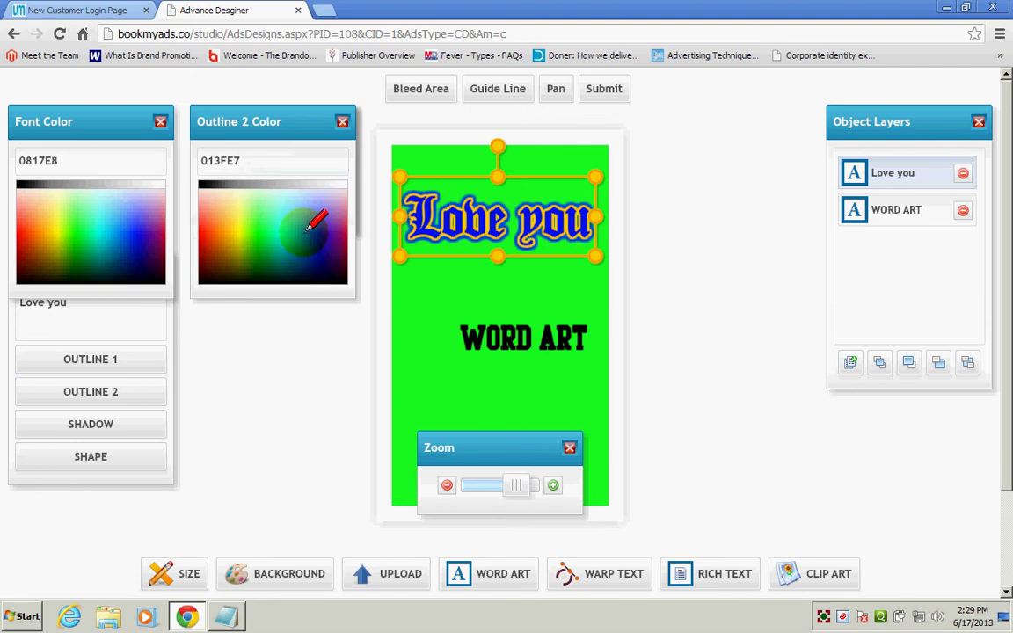
click(342, 121)
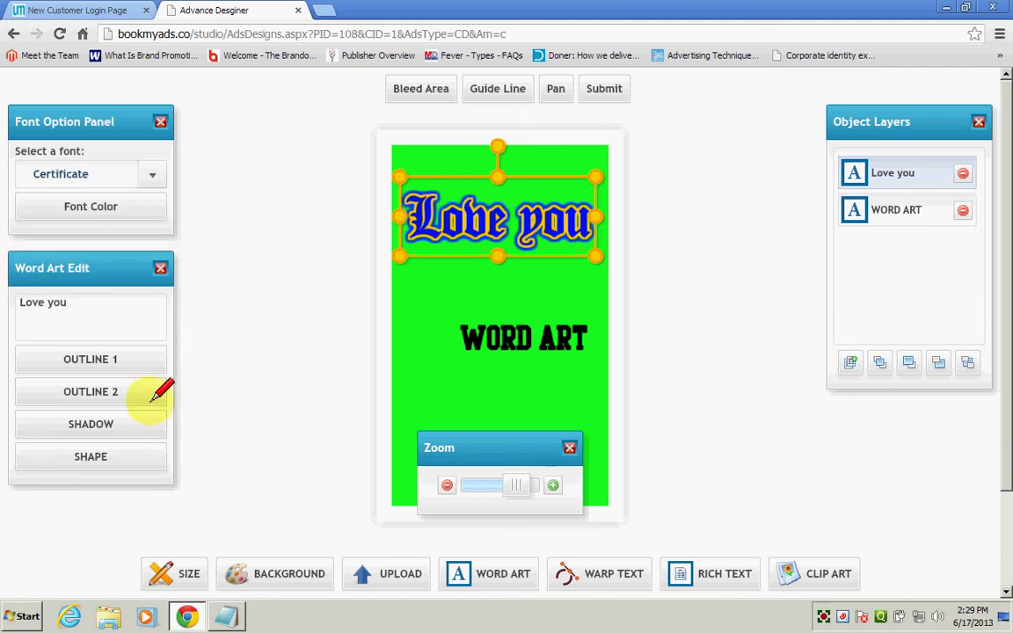
click(91, 392)
mouse_move(233, 174)
mouse_down()
mouse_move(255, 175)
mouse_move(227, 175)
mouse_move(253, 175)
mouse_move(245, 187)
mouse_up()
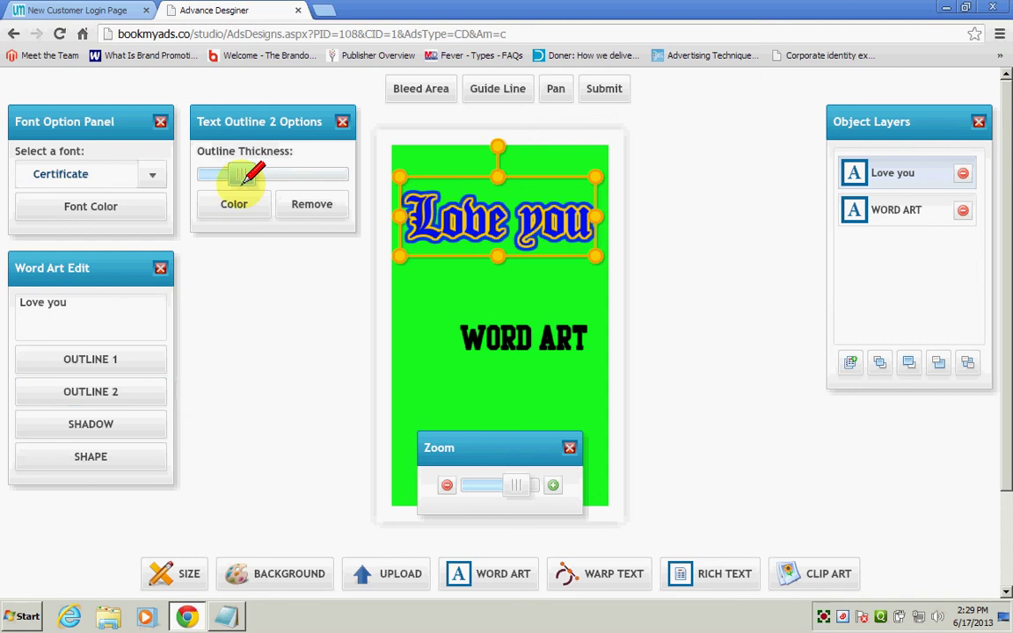
- Add a shadow to the "Love you" Word Art, rotated about 94 and colored green 01A405
click(115, 425)
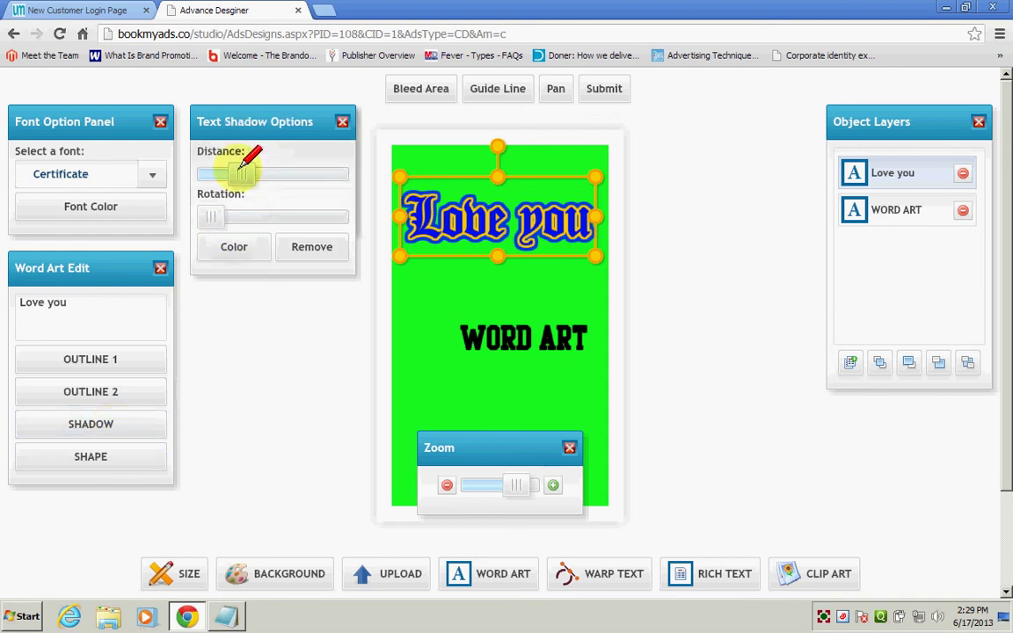
mouse_move(243, 172)
mouse_down()
mouse_move(266, 155)
mouse_move(236, 175)
mouse_up()
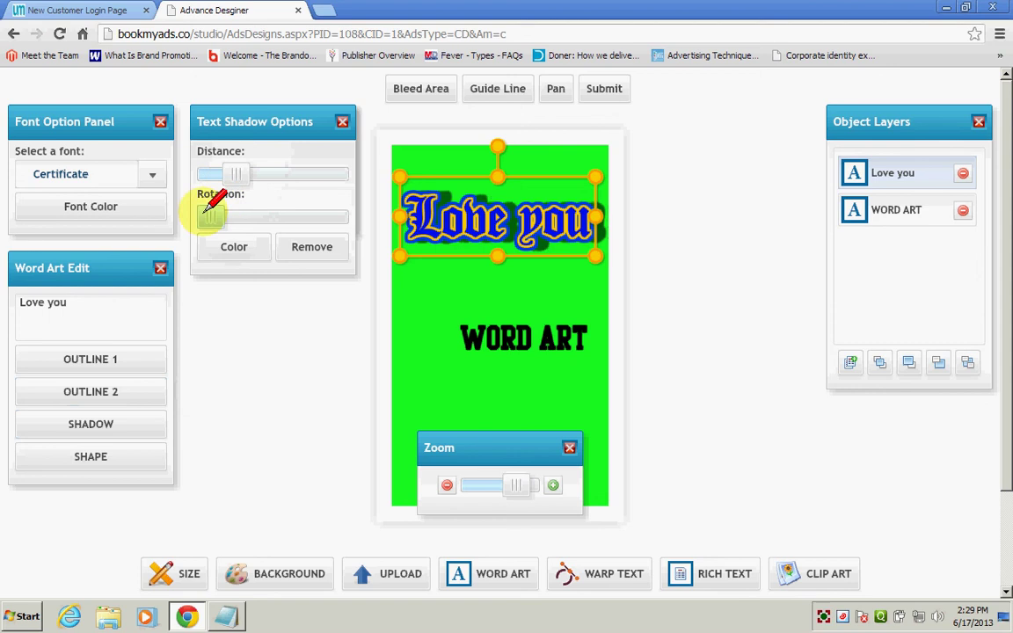
drag(205, 209, 242, 213)
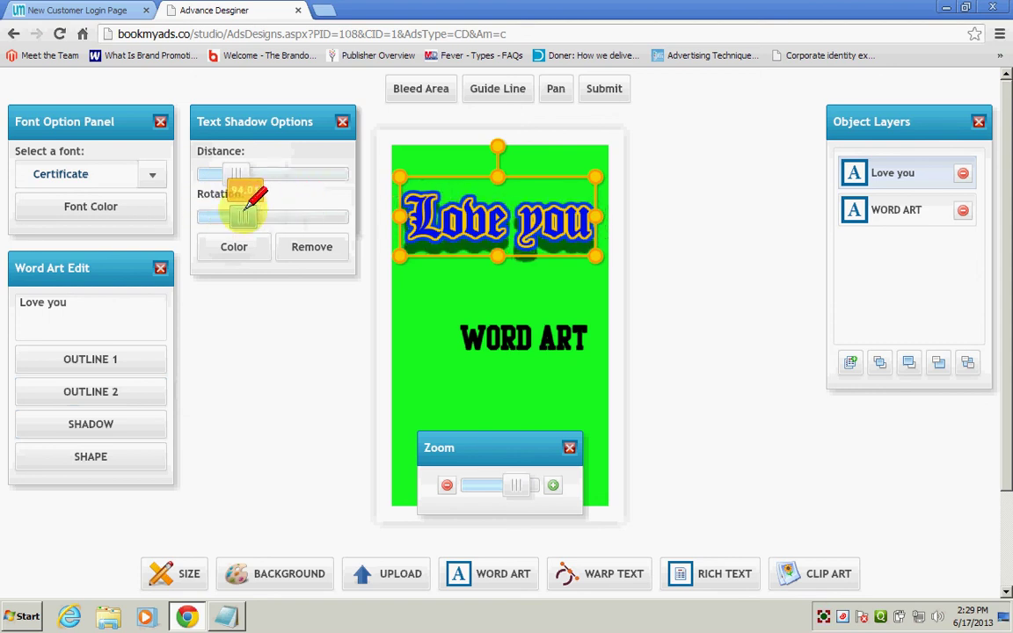
click(234, 246)
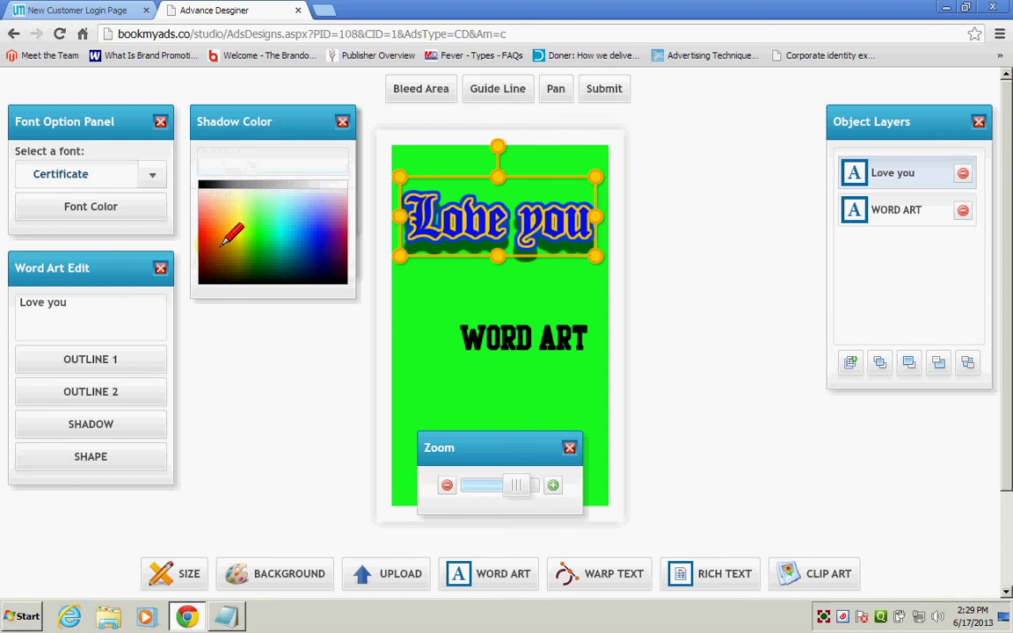
click(216, 240)
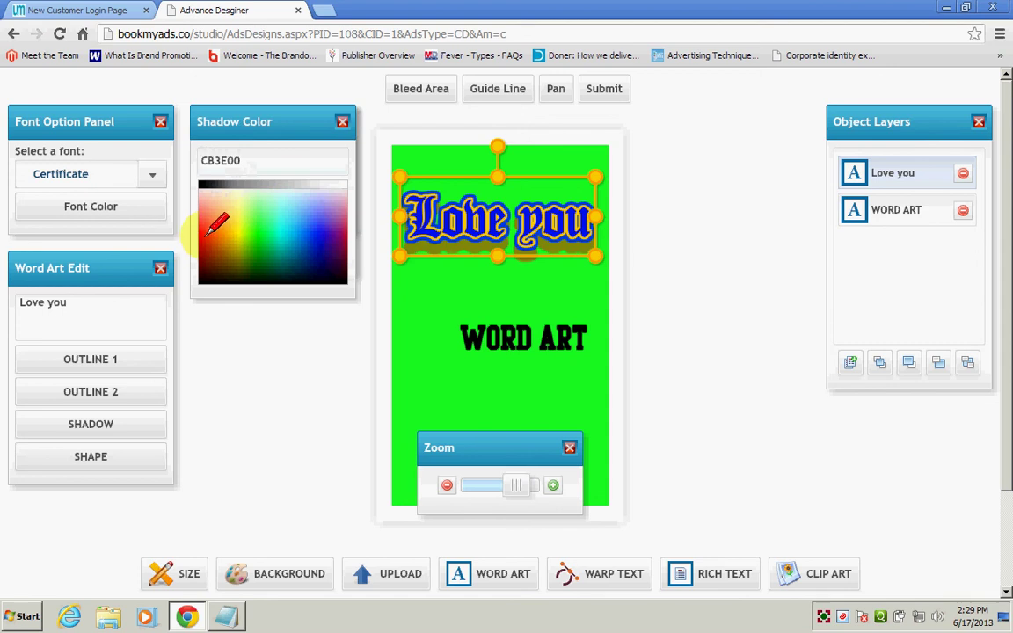
click(202, 212)
click(253, 216)
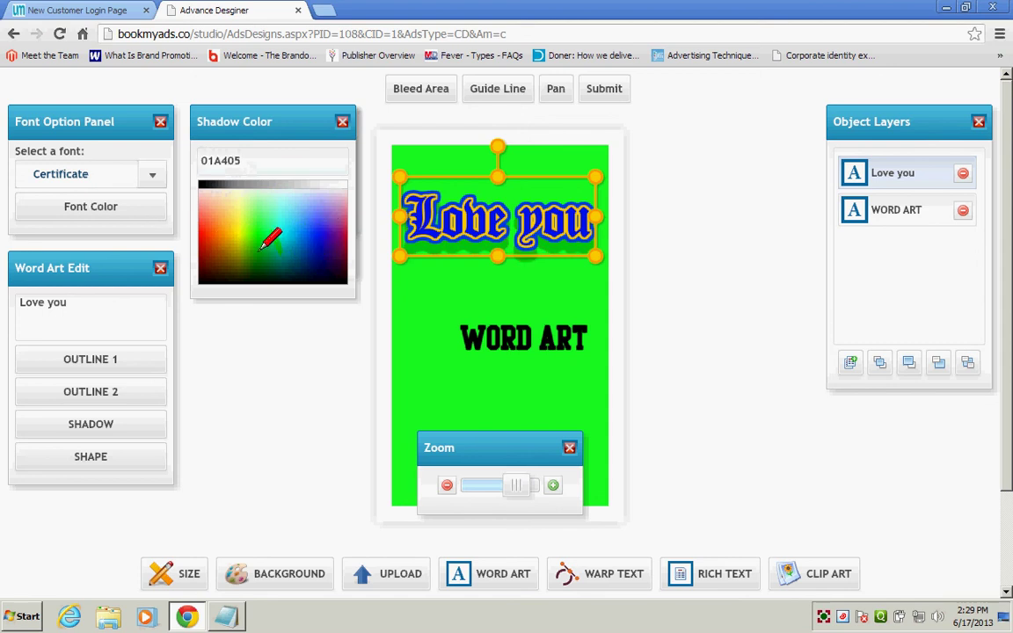
click(342, 122)
- Increase the "Love you" shadow's rotation to about 140 and its distance to roughly two-thirds of the range, keeping its green color
click(124, 411)
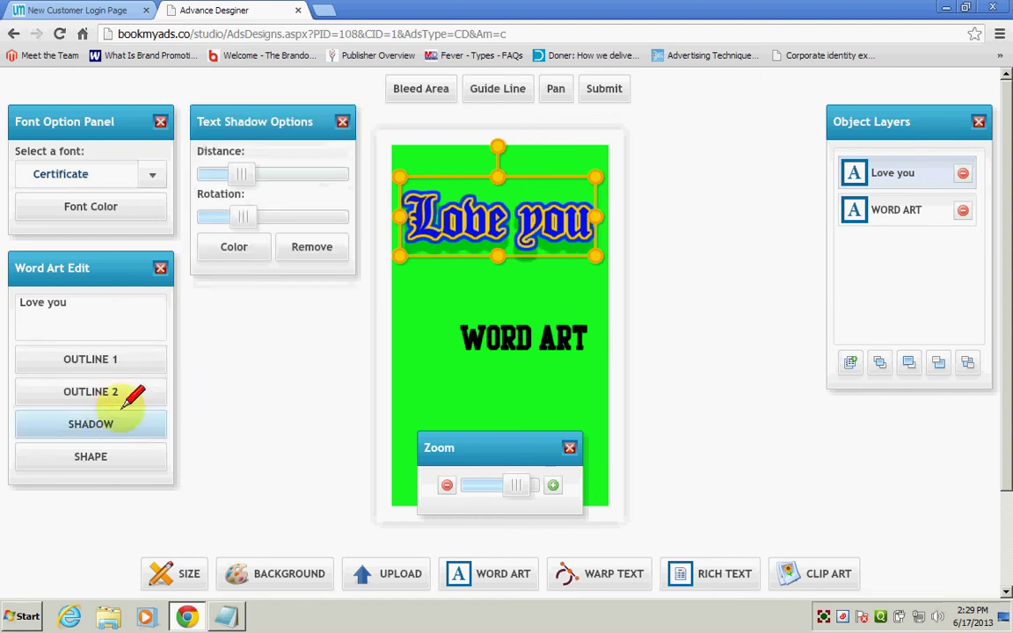
mouse_move(244, 215)
mouse_down()
mouse_move(283, 209)
mouse_move(249, 211)
mouse_up()
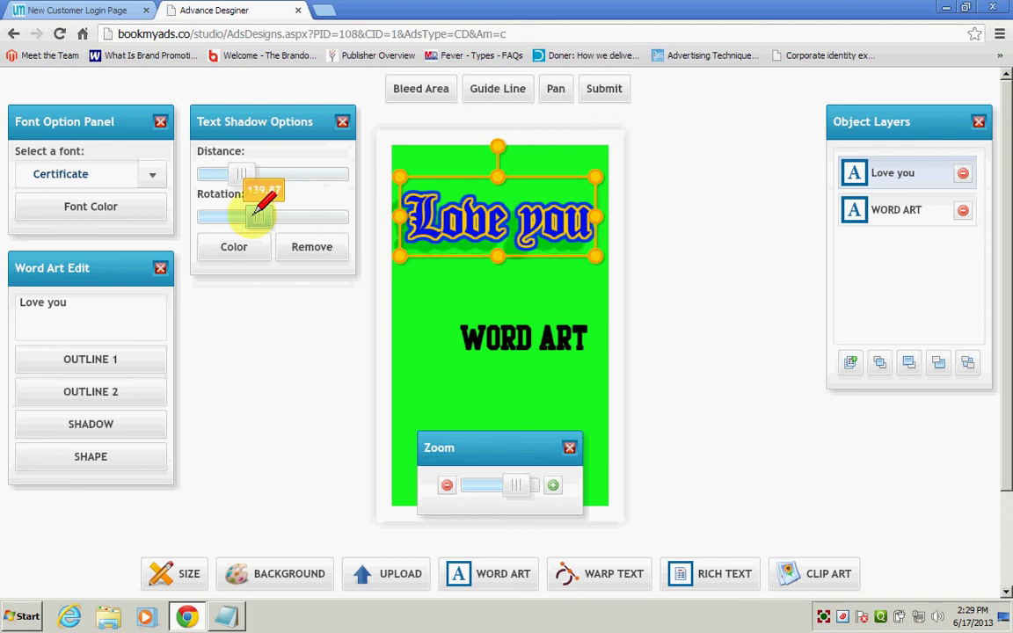
drag(242, 174, 305, 172)
mouse_move(265, 204)
mouse_down()
mouse_move(306, 207)
mouse_move(261, 205)
mouse_up()
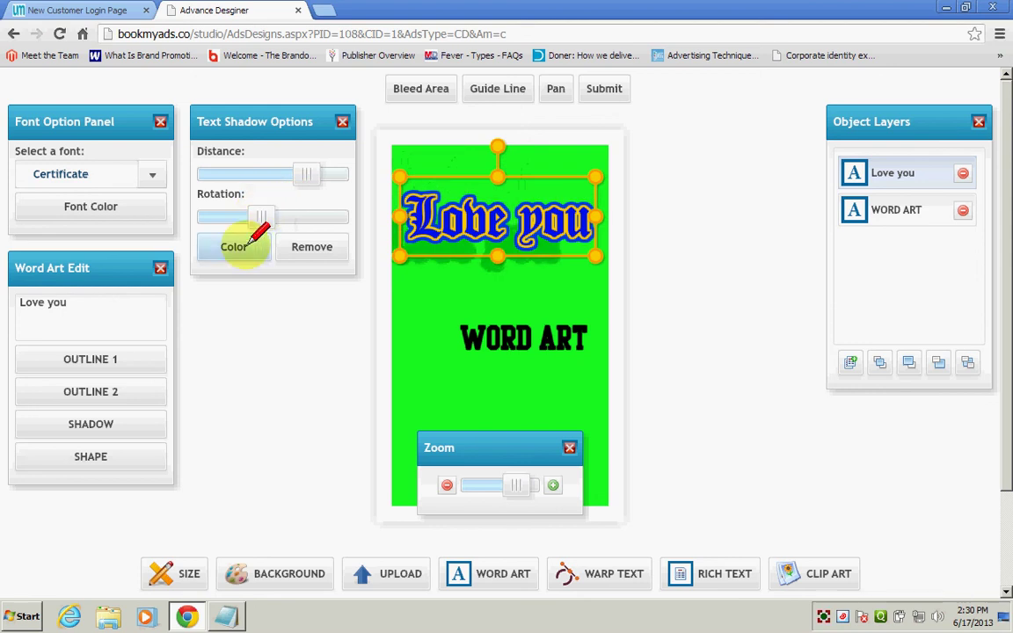
click(244, 246)
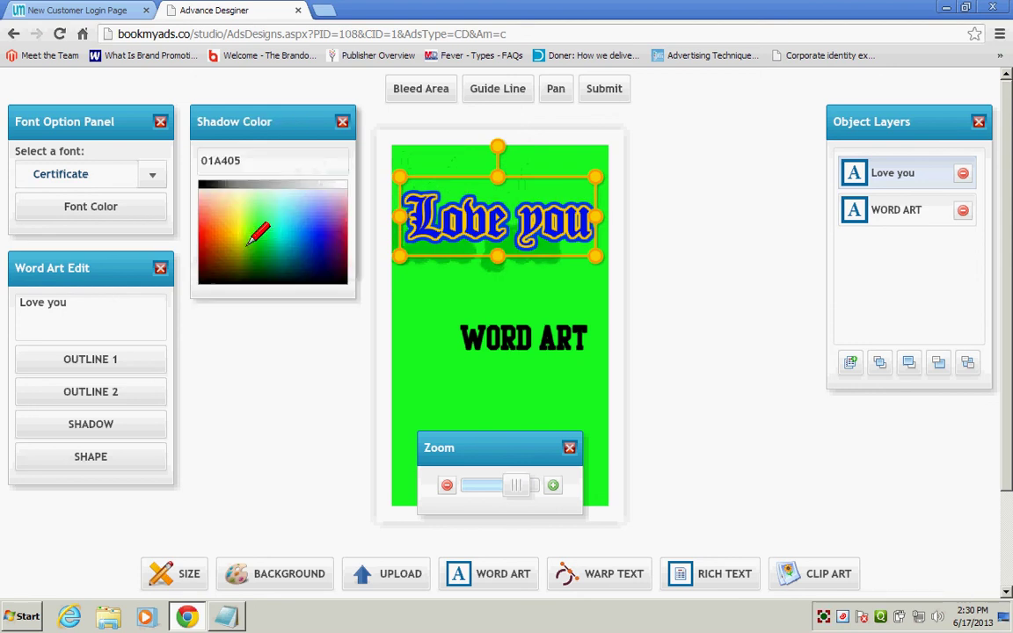
click(341, 122)
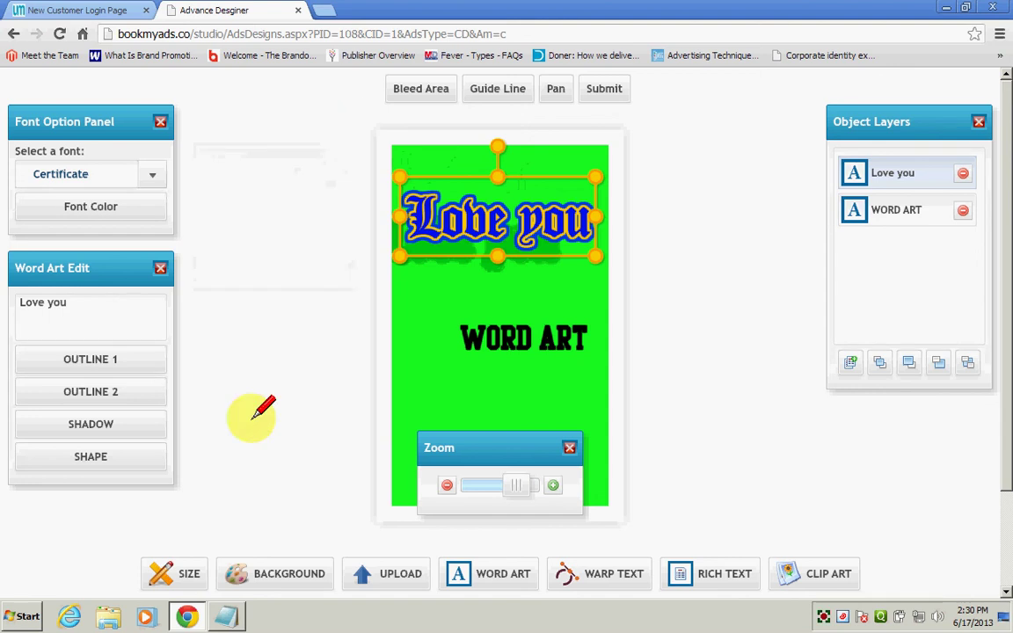
- Try several text shapes on the "Love you" Word Art, including the left-to-right growing one, and reduce the shape adjustment to about a third
click(86, 455)
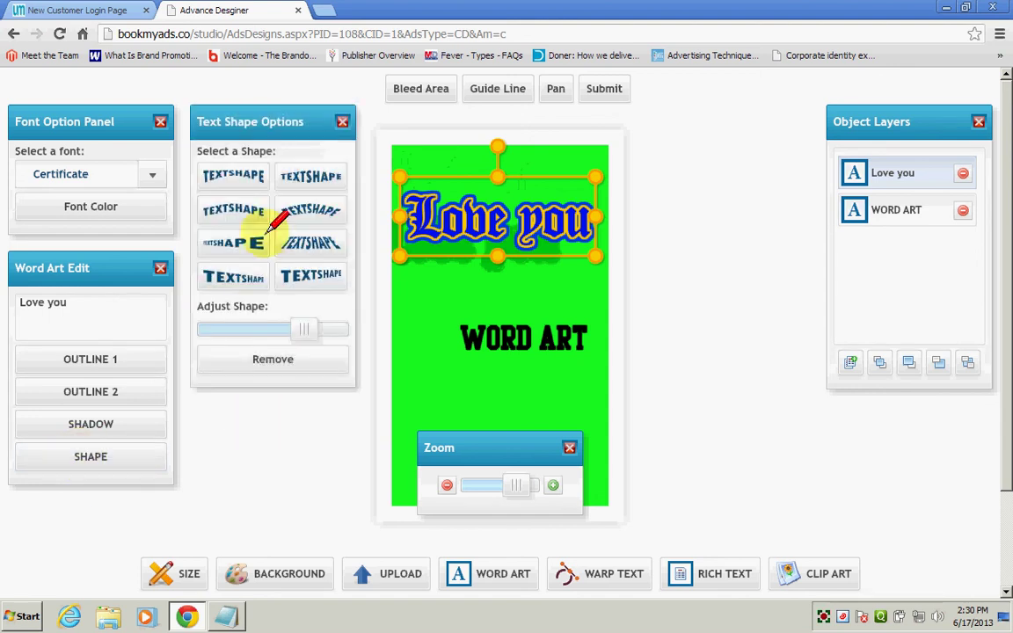
click(308, 169)
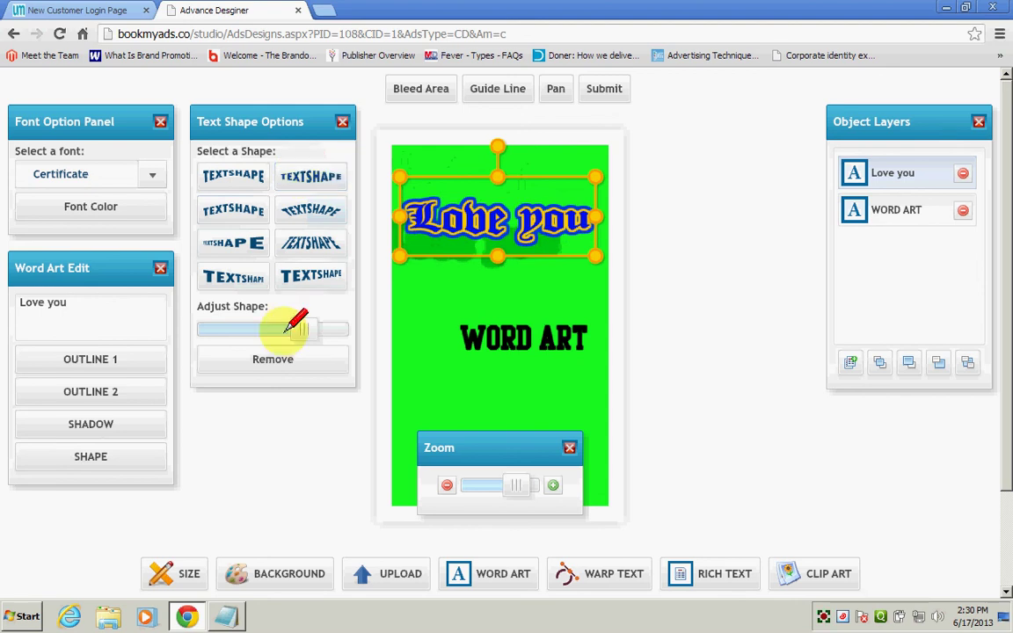
drag(297, 336, 322, 321)
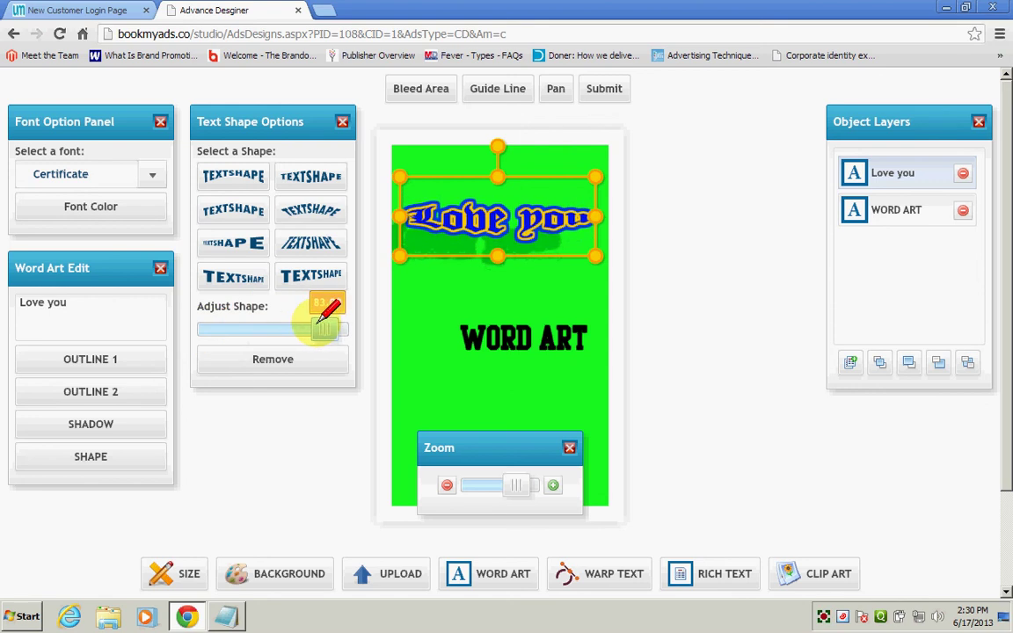
click(251, 240)
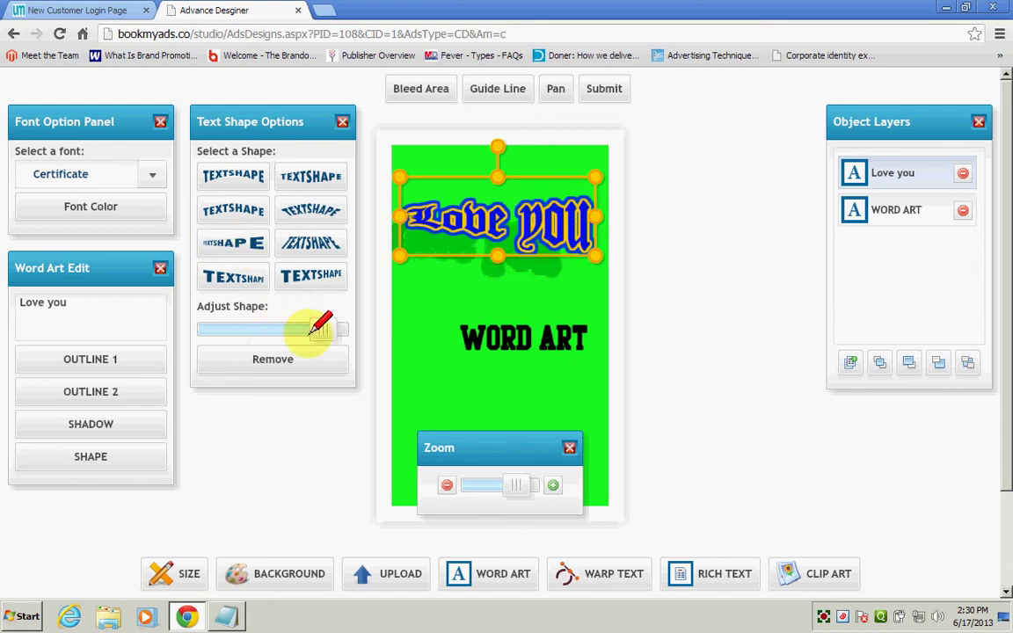
drag(305, 332, 253, 326)
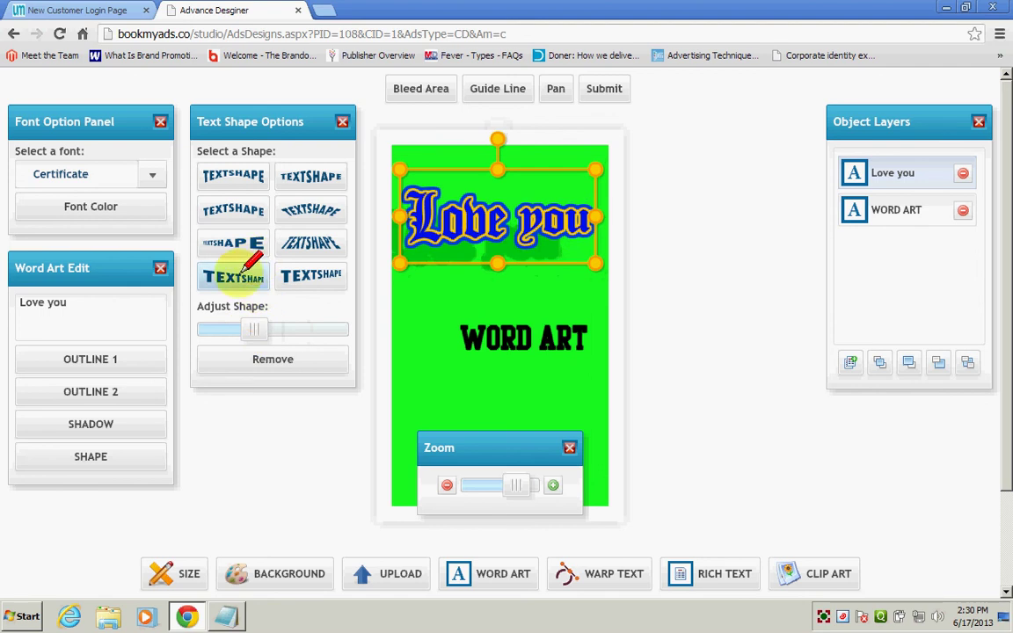
mouse_move(255, 329)
mouse_down()
mouse_move(330, 321)
mouse_move(233, 327)
mouse_move(302, 326)
mouse_move(257, 323)
mouse_up()
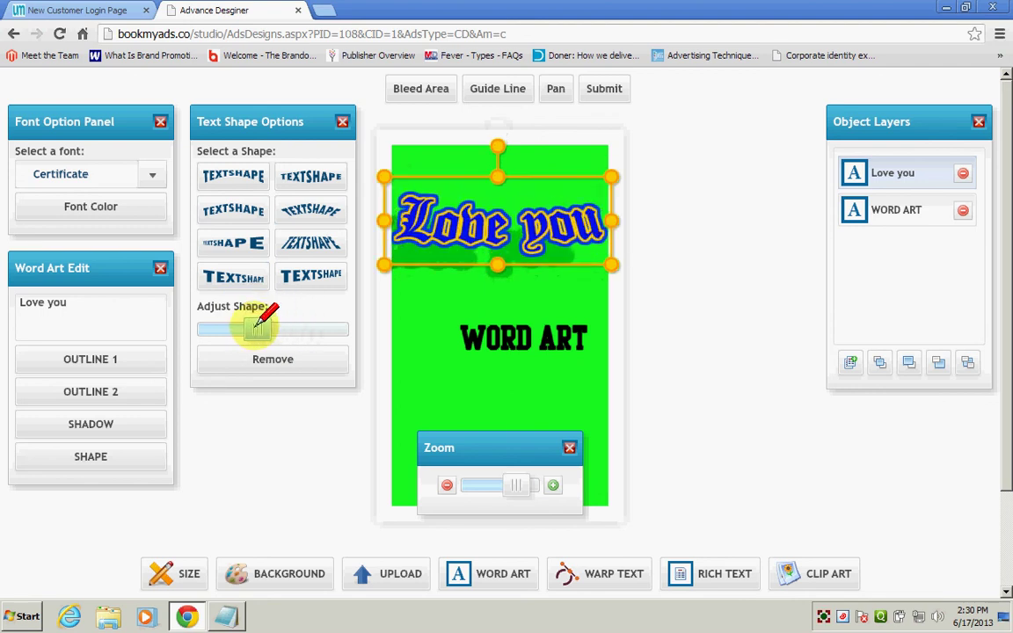